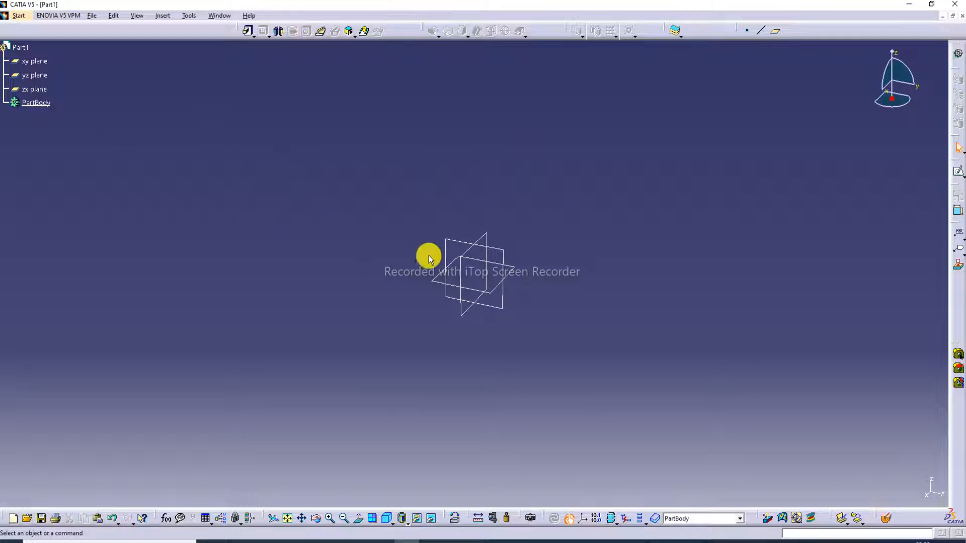
- Sketch a rectangle on the xy plane with one corner at the origin, then exit the sketch
{"action": "left_click", "coordinate": [44, 63]}
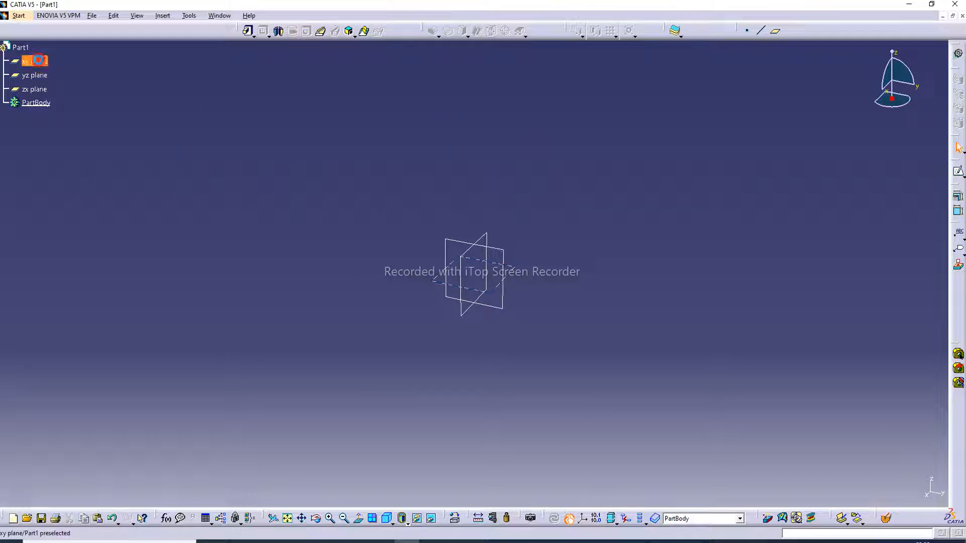
{"action": "left_click", "coordinate": [957, 180]}
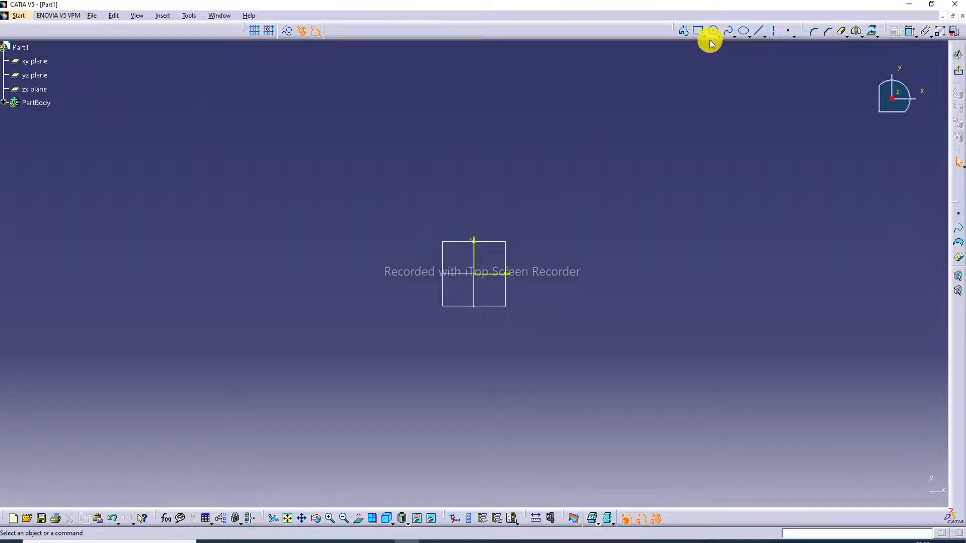
{"action": "left_click", "coordinate": [699, 31]}
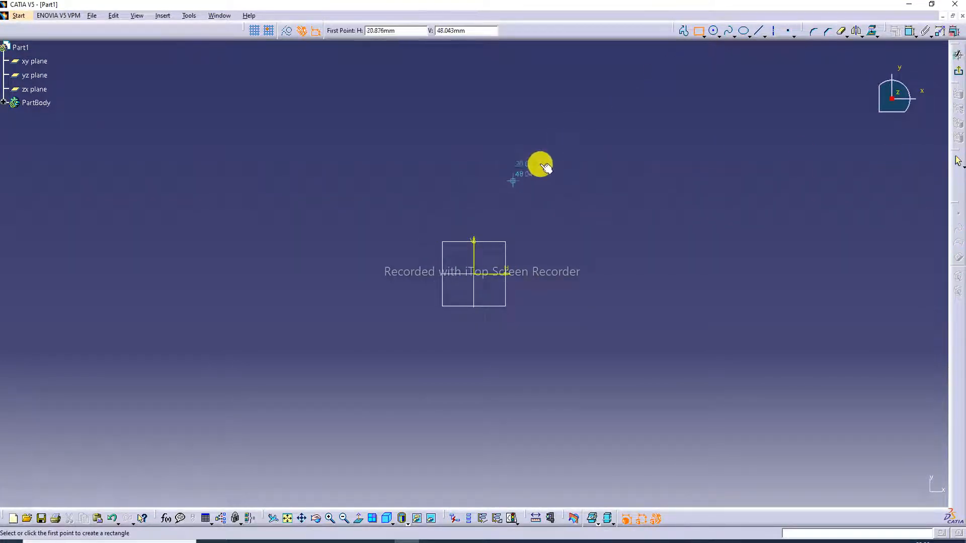
{"action": "left_click", "coordinate": [473, 273]}
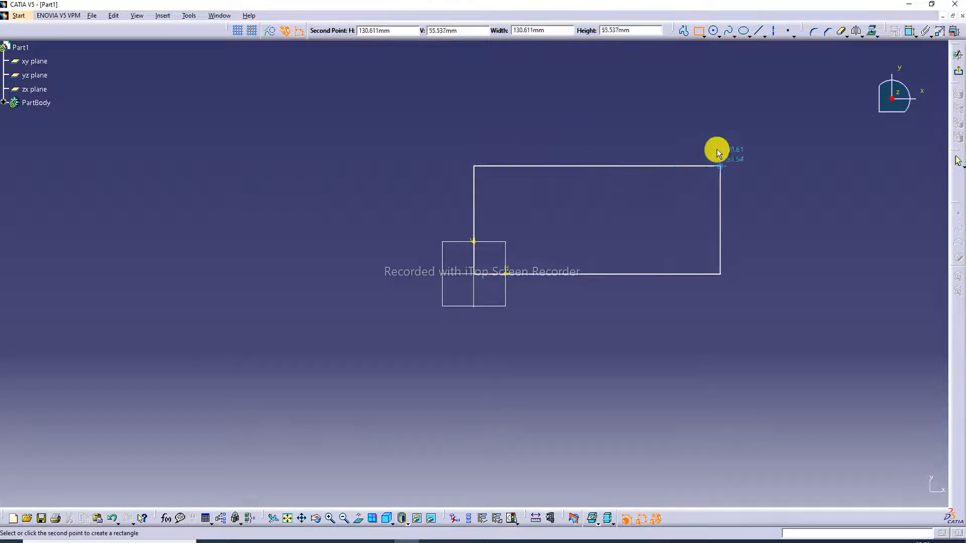
{"action": "left_click", "coordinate": [706, 120]}
{"action": "left_click", "coordinate": [753, 131]}
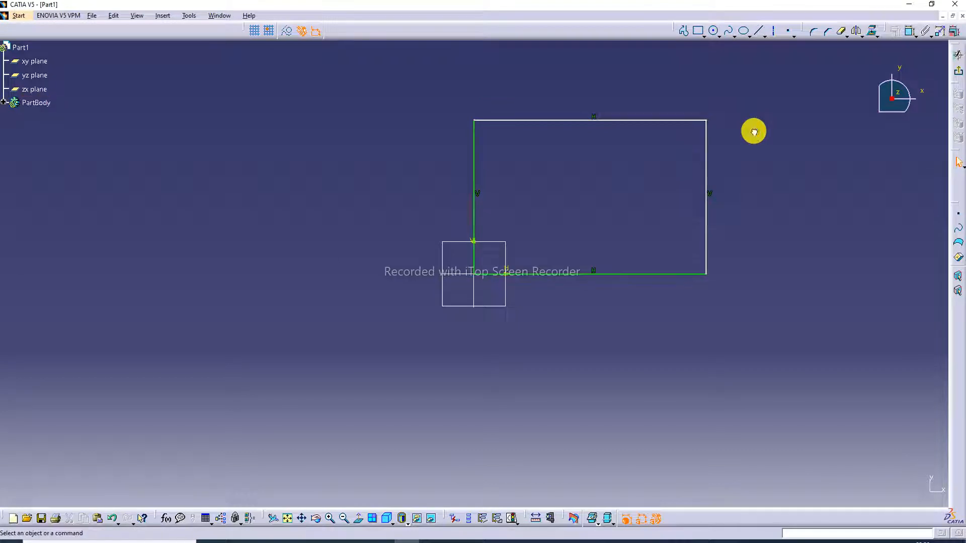
{"action": "left_click", "coordinate": [958, 73]}
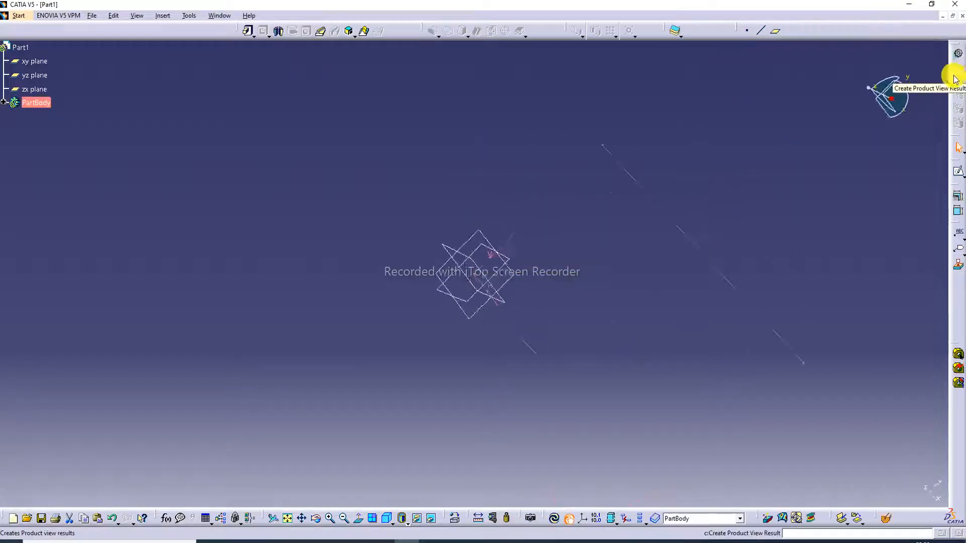
- Pad the rectangle sketch to a length of 40 mm
{"action": "left_click", "coordinate": [248, 31]}
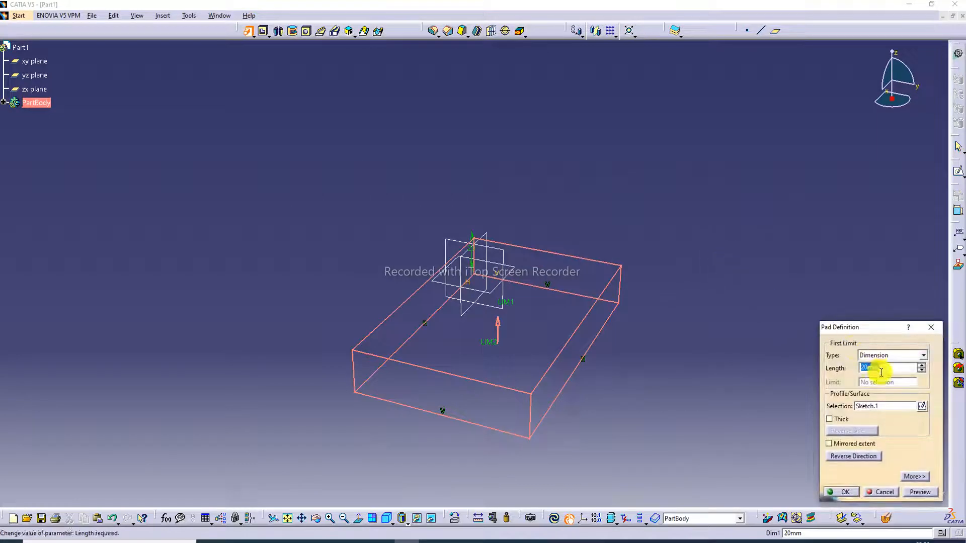
{"action": "type", "text": "40"}
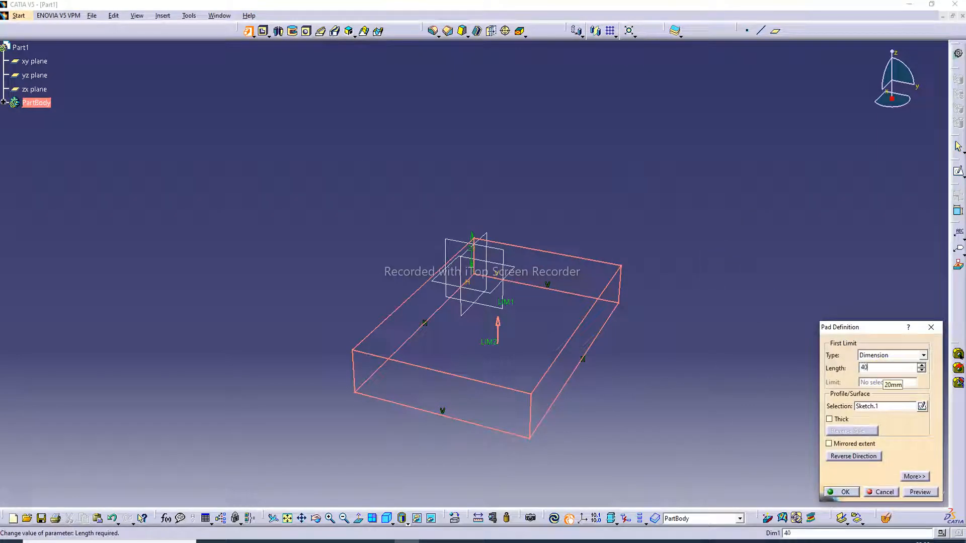
{"action": "key", "text": "Return"}
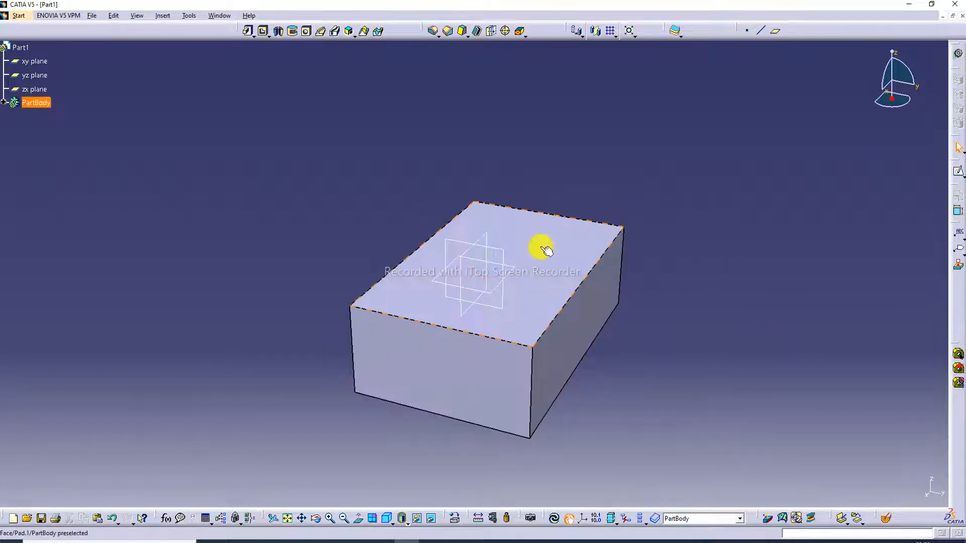
- Hide the yz, zx and xy reference planes
{"action": "right_click", "coordinate": [500, 254]}
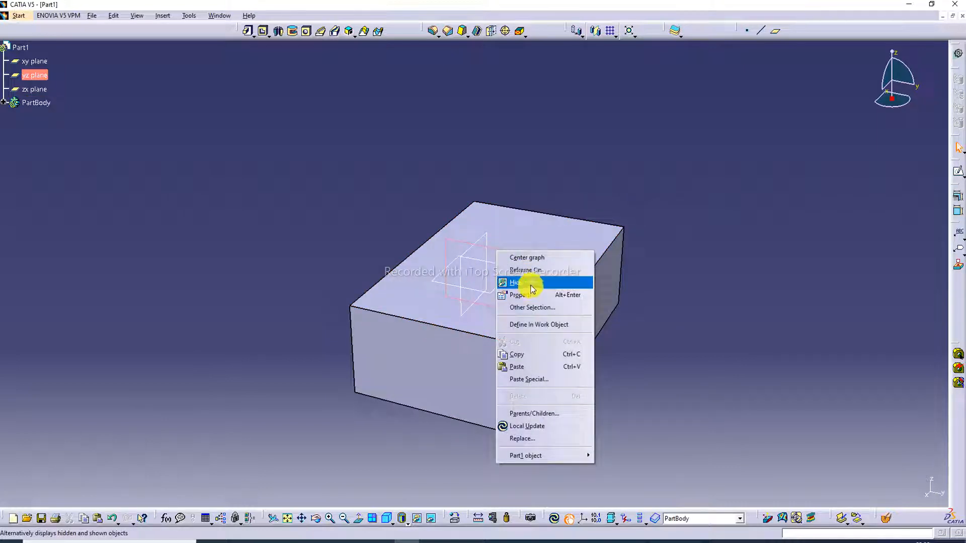
{"action": "left_click", "coordinate": [531, 288]}
{"action": "right_click", "coordinate": [483, 240]}
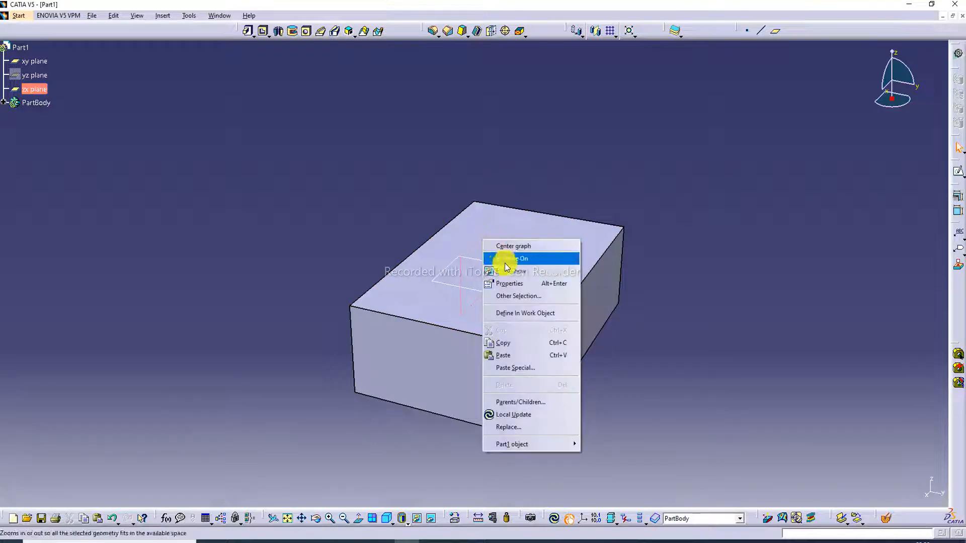
{"action": "left_click", "coordinate": [508, 271]}
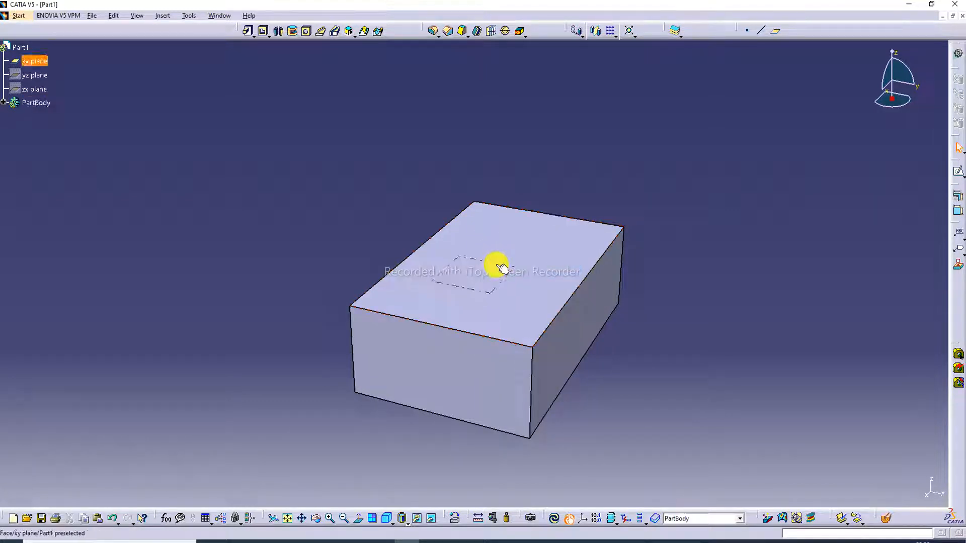
{"action": "right_click", "coordinate": [502, 268]}
{"action": "left_click", "coordinate": [514, 297]}
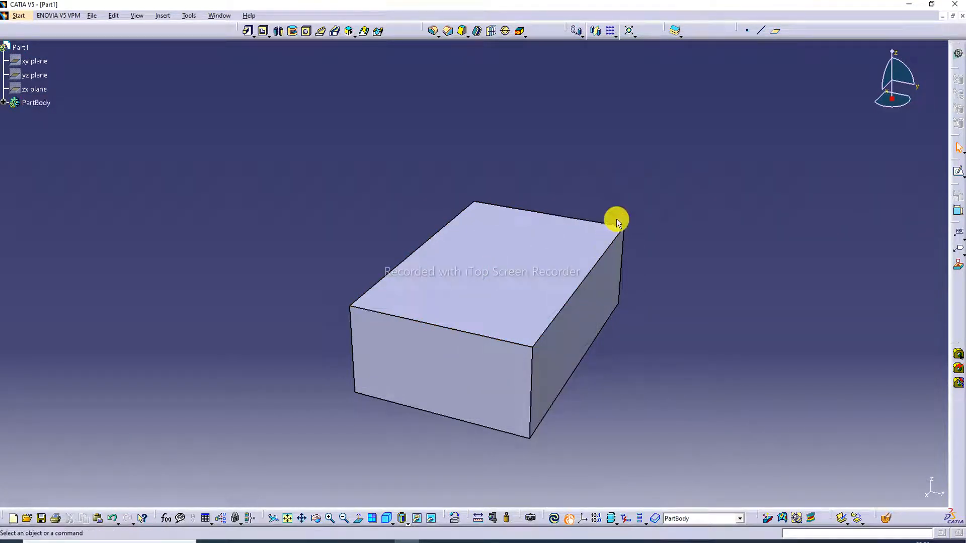
- Start a Hole on the top face of the block, placed near the middle of its rear half
{"action": "left_click", "coordinate": [287, 518]}
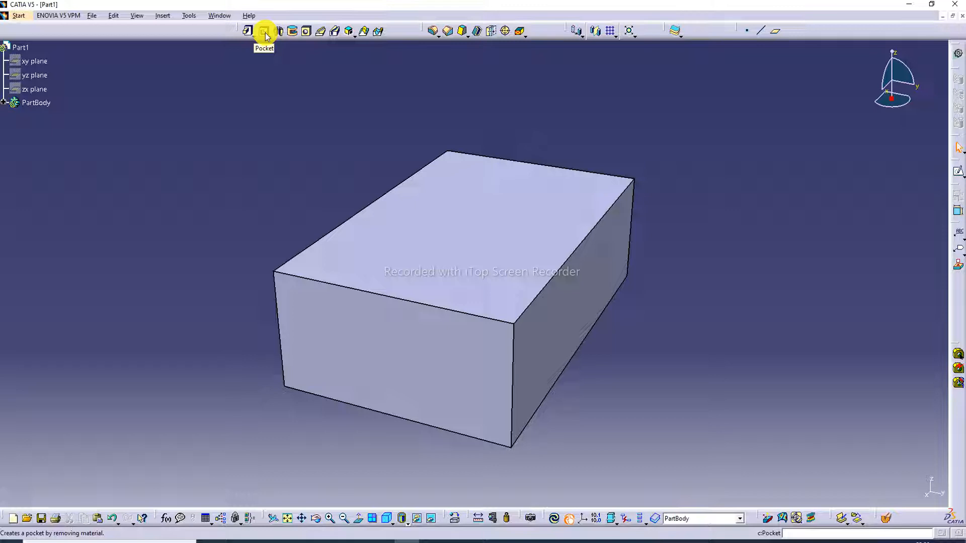
{"action": "left_click", "coordinate": [307, 33]}
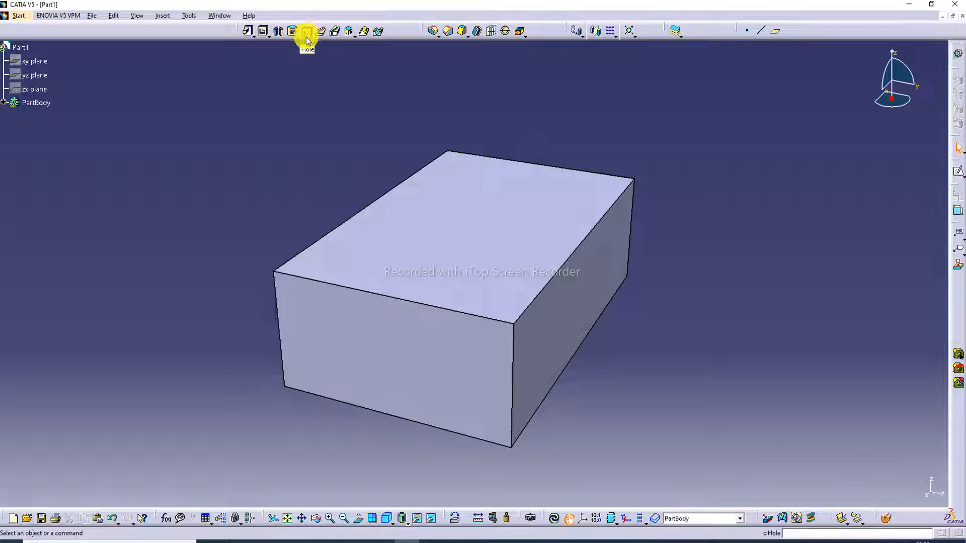
{"action": "left_click", "coordinate": [307, 33]}
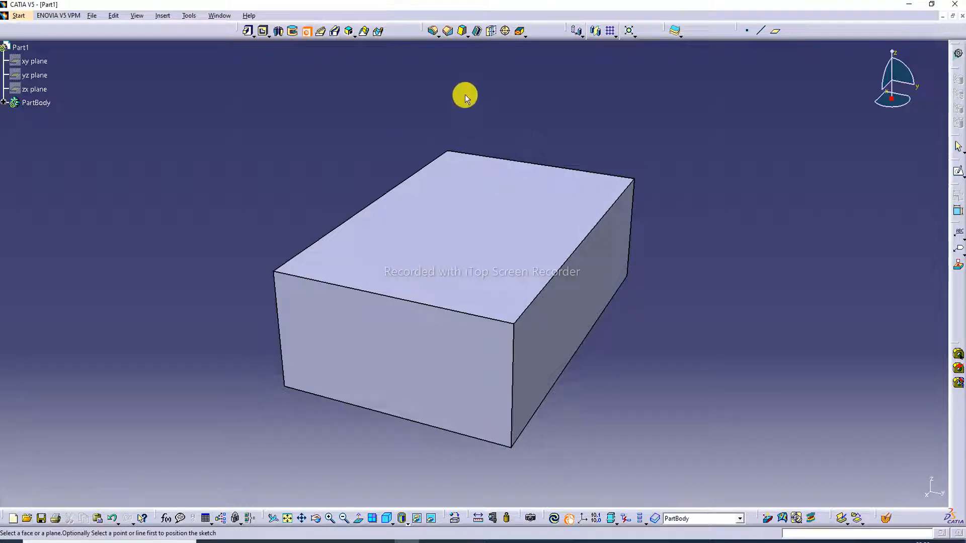
{"action": "left_click", "coordinate": [441, 220]}
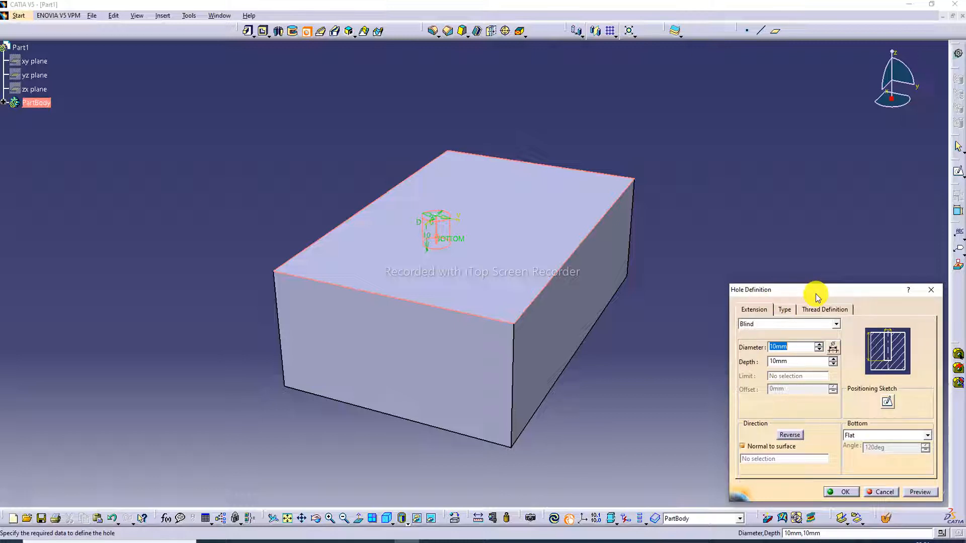
{"action": "left_click", "coordinate": [749, 314]}
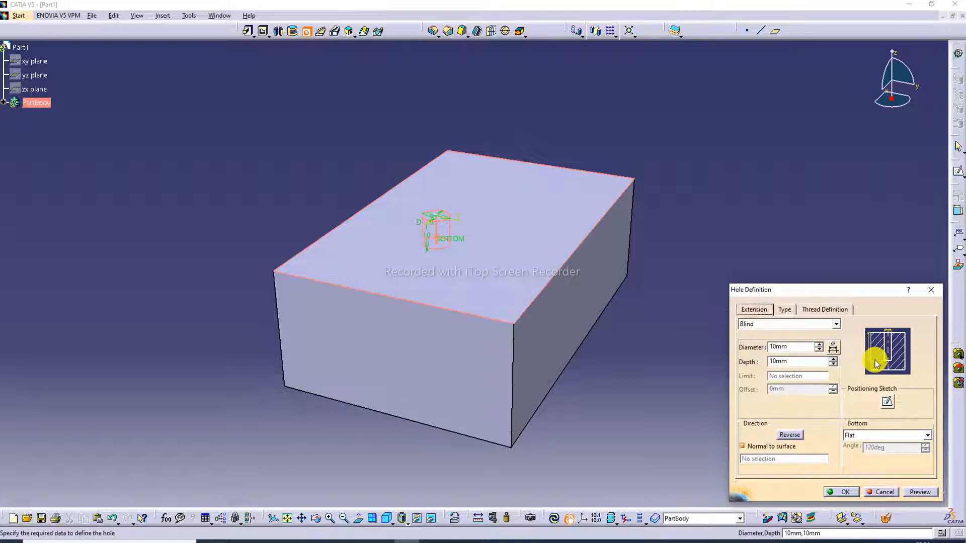
{"action": "left_click", "coordinate": [783, 310]}
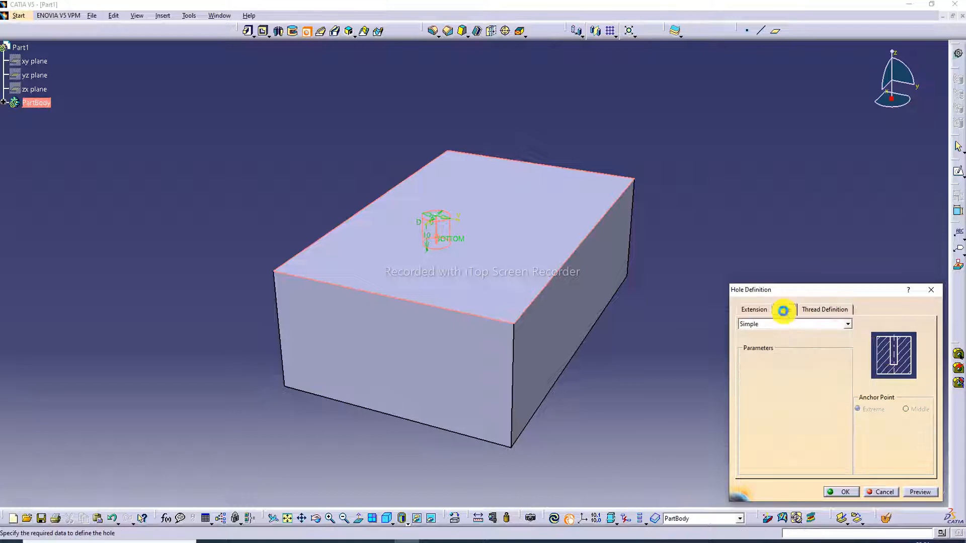
{"action": "left_click", "coordinate": [810, 310]}
{"action": "left_click", "coordinate": [763, 310]}
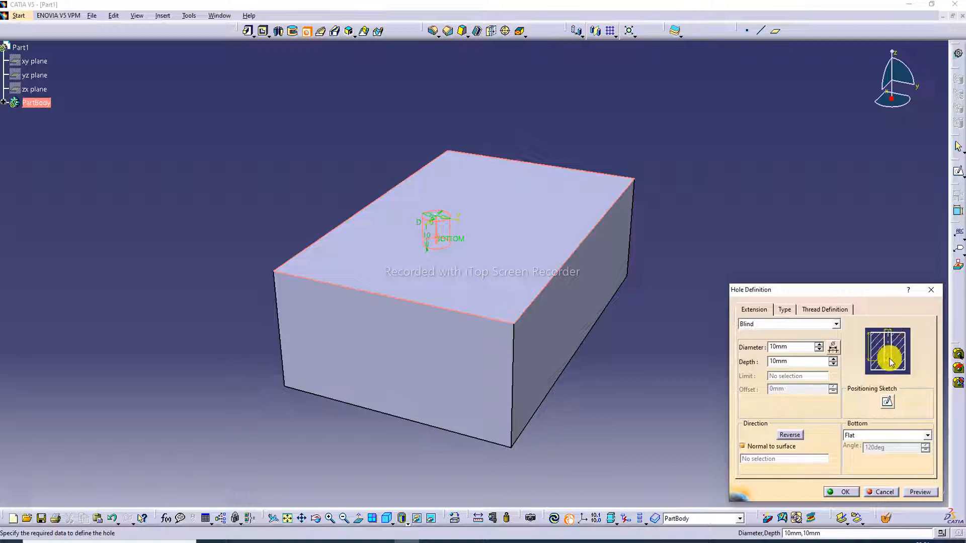
- Set the blind hole's diameter to 15 mm
{"action": "left_click", "coordinate": [819, 344]}
{"action": "left_click", "coordinate": [819, 344]}
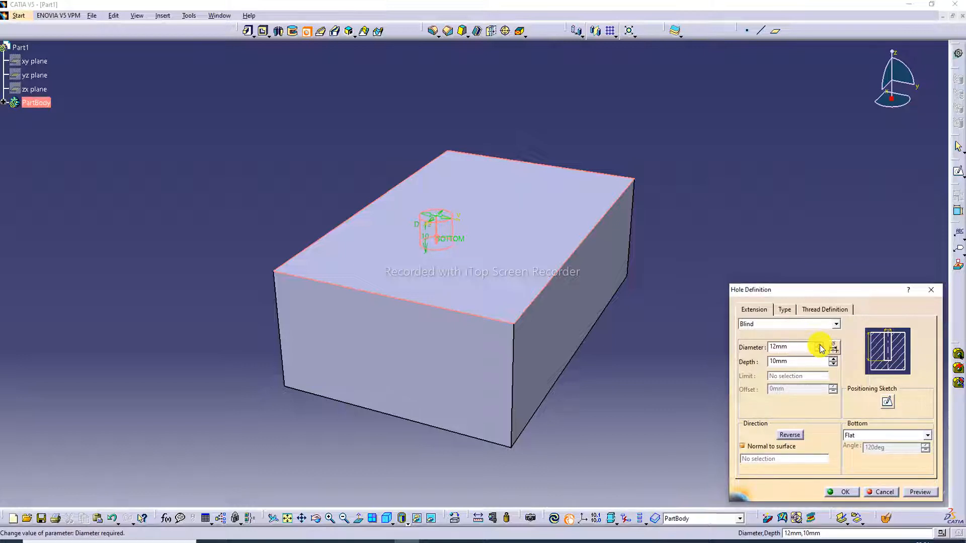
{"action": "left_click", "coordinate": [819, 344]}
{"action": "left_click", "coordinate": [820, 346]}
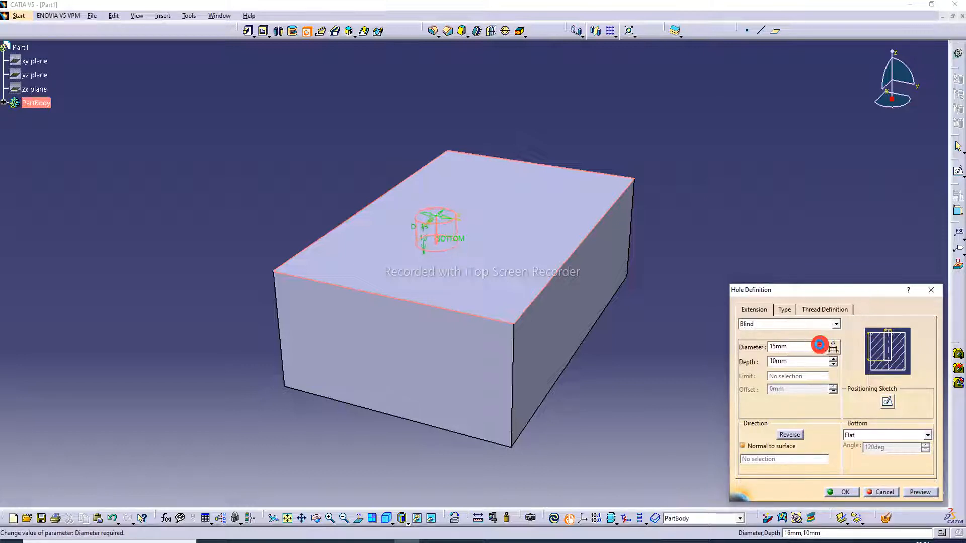
- Set the blind hole's depth to 18 mm and preview it on the block
{"action": "left_click", "coordinate": [835, 364]}
{"action": "left_click", "coordinate": [833, 358]}
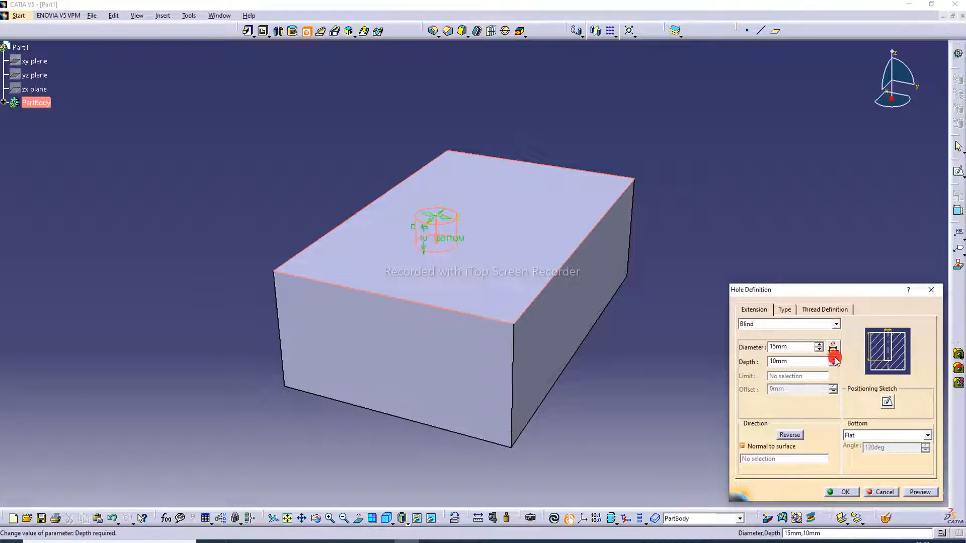
{"action": "left_click", "coordinate": [834, 358]}
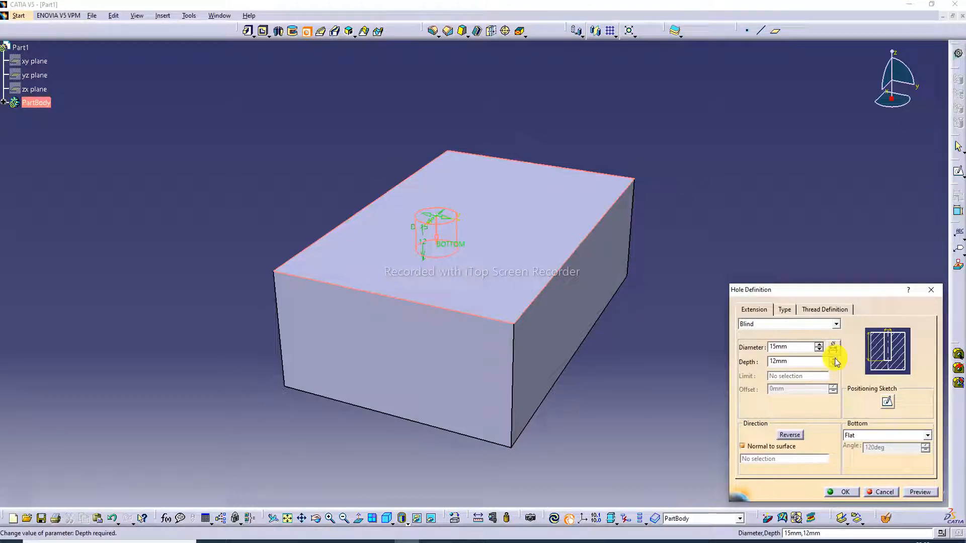
{"action": "left_click", "coordinate": [834, 358]}
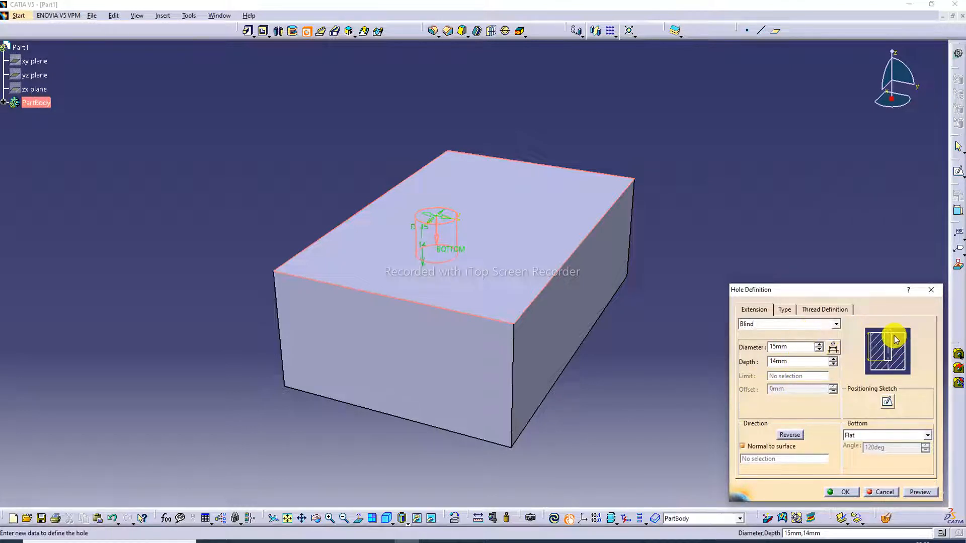
{"action": "left_click", "coordinate": [832, 359]}
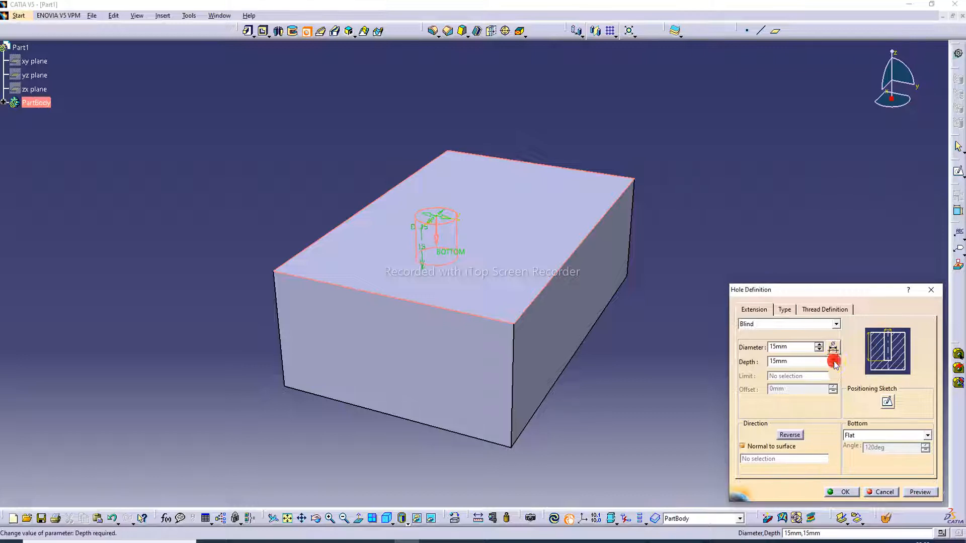
{"action": "left_click", "coordinate": [833, 359]}
{"action": "left_click", "coordinate": [833, 358]}
{"action": "left_click", "coordinate": [833, 359]}
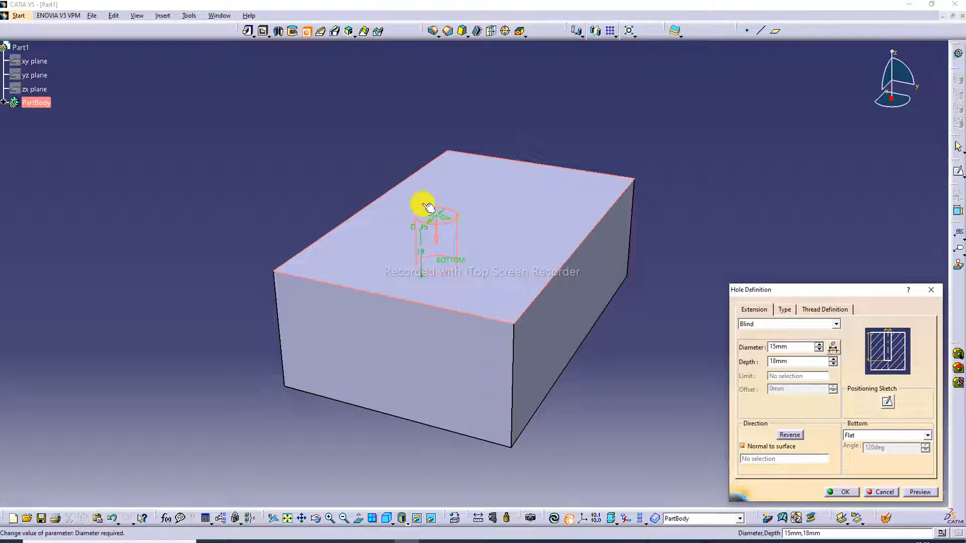
{"action": "left_click", "coordinate": [917, 491]}
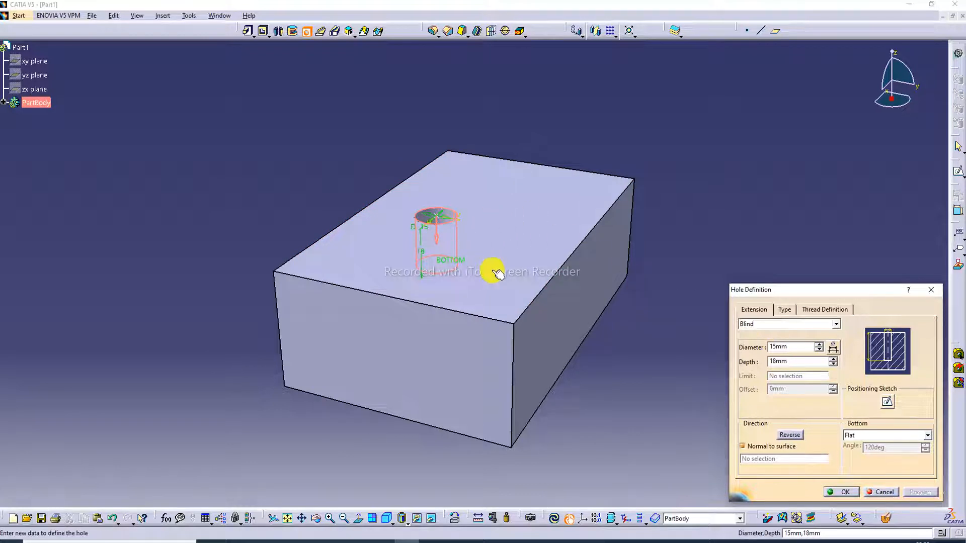
- Change the hole type from Simple to Tapered and set its taper angle to 40 degrees
{"action": "left_click", "coordinate": [788, 310]}
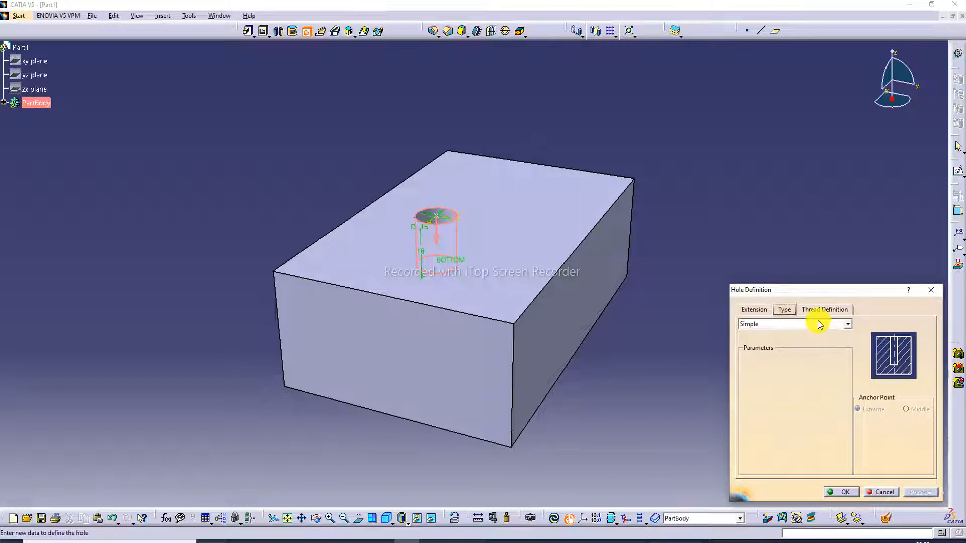
{"action": "left_click", "coordinate": [847, 325]}
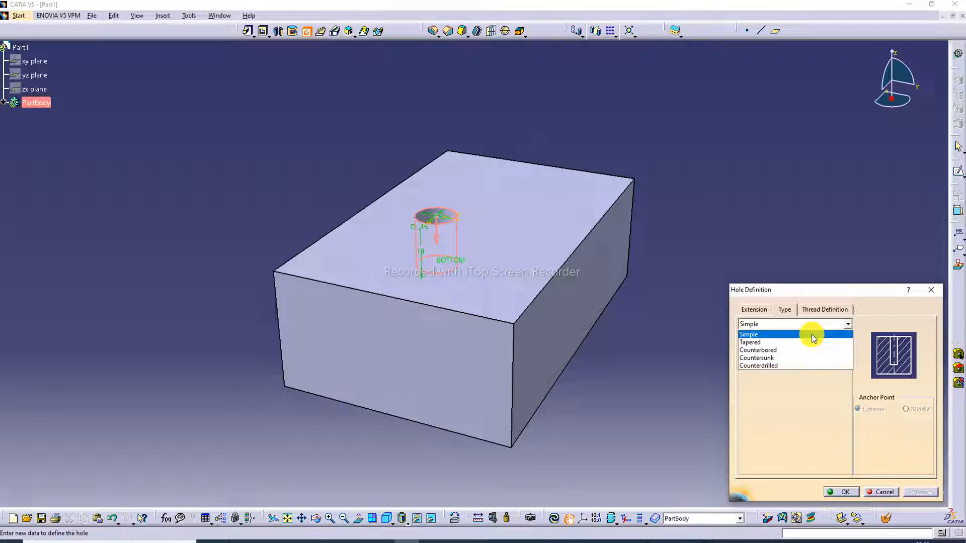
{"action": "left_click", "coordinate": [776, 324]}
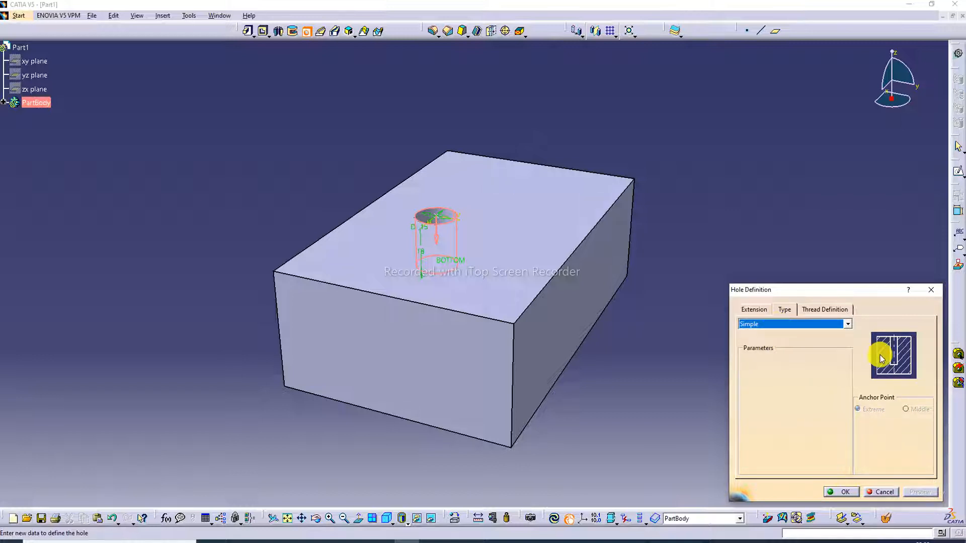
{"action": "left_click", "coordinate": [804, 324]}
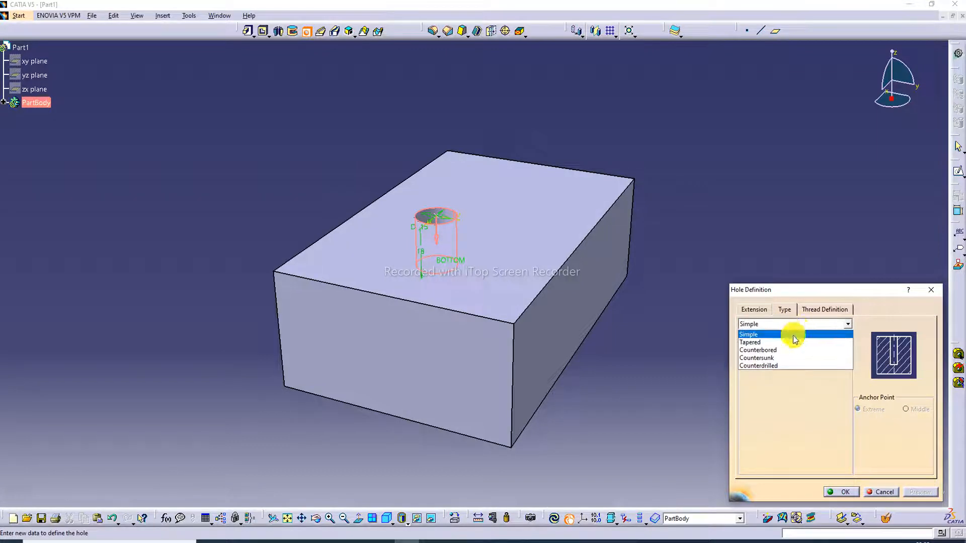
{"action": "left_click", "coordinate": [773, 341]}
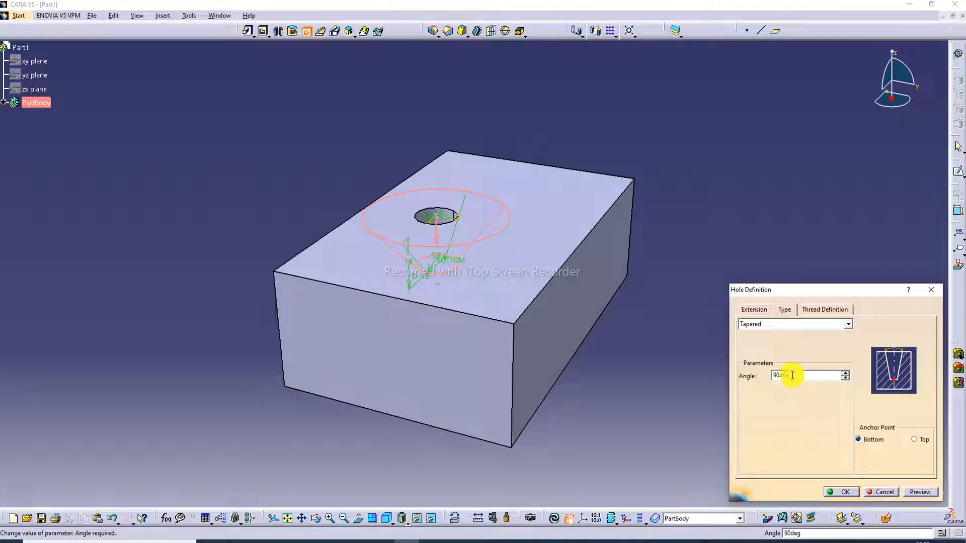
{"action": "left_click_drag", "start_coordinate": [799, 379], "coordinate": [748, 378]}
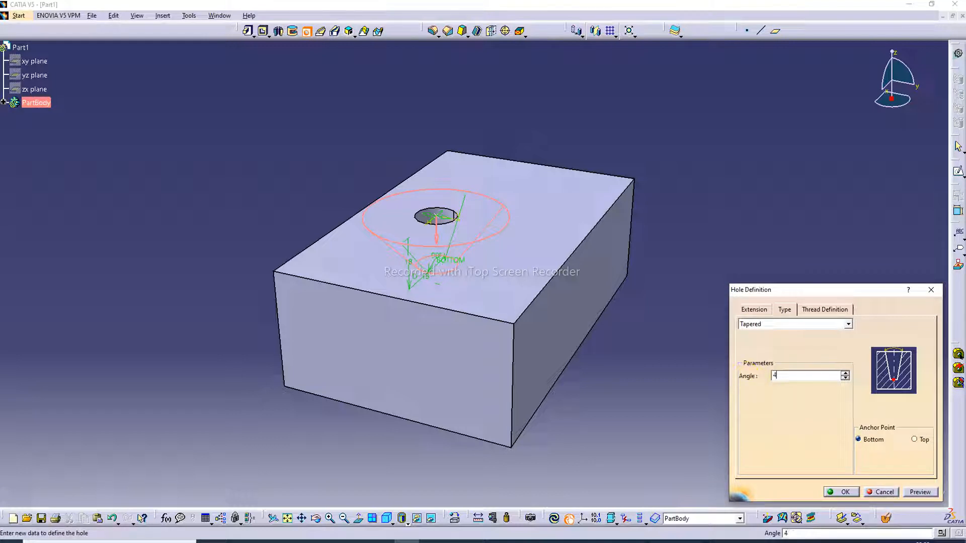
{"action": "type", "text": "40"}
{"action": "key", "text": "Return"}
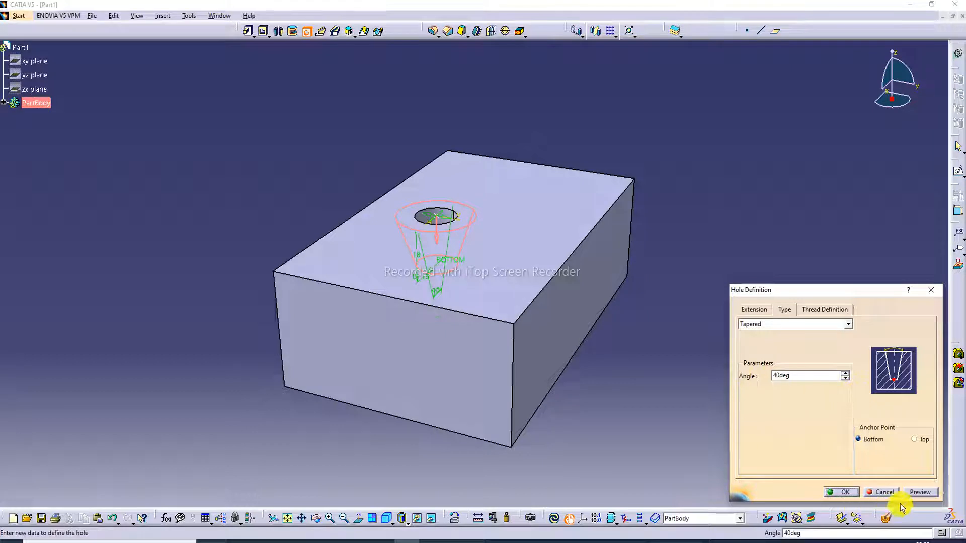
- Preview the tapered hole with its anchor point at Bottom, switch it to Top for comparison, and restore Bottom
{"action": "left_click", "coordinate": [916, 493]}
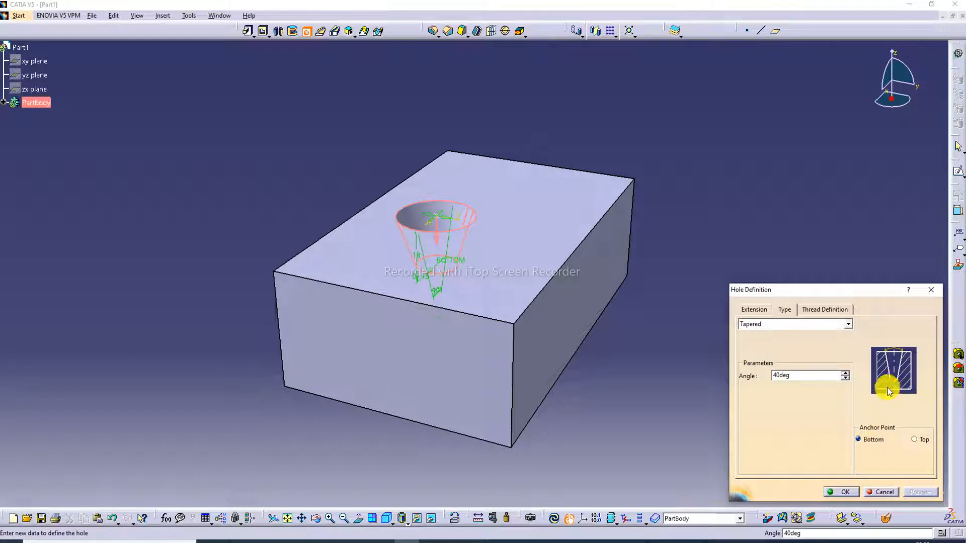
{"action": "left_click", "coordinate": [916, 440]}
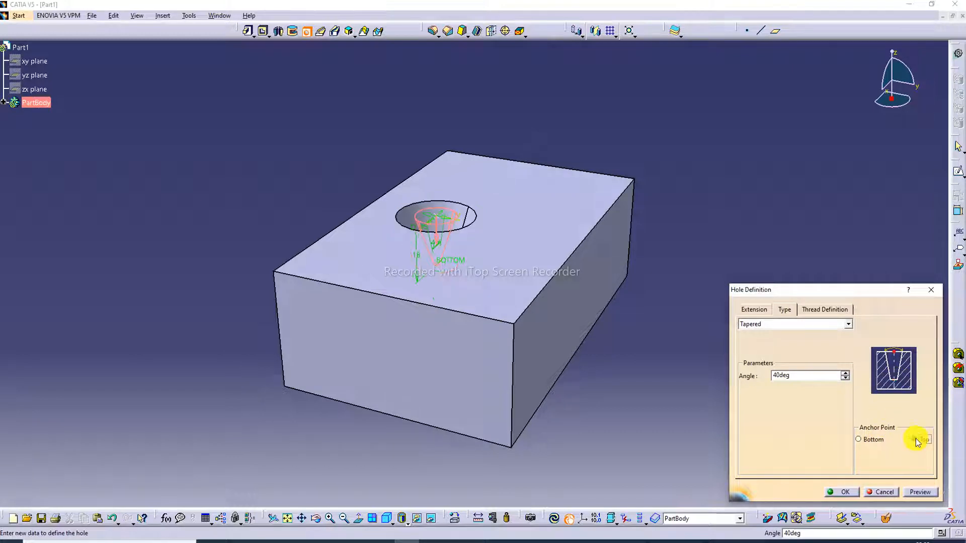
{"action": "left_click", "coordinate": [920, 492]}
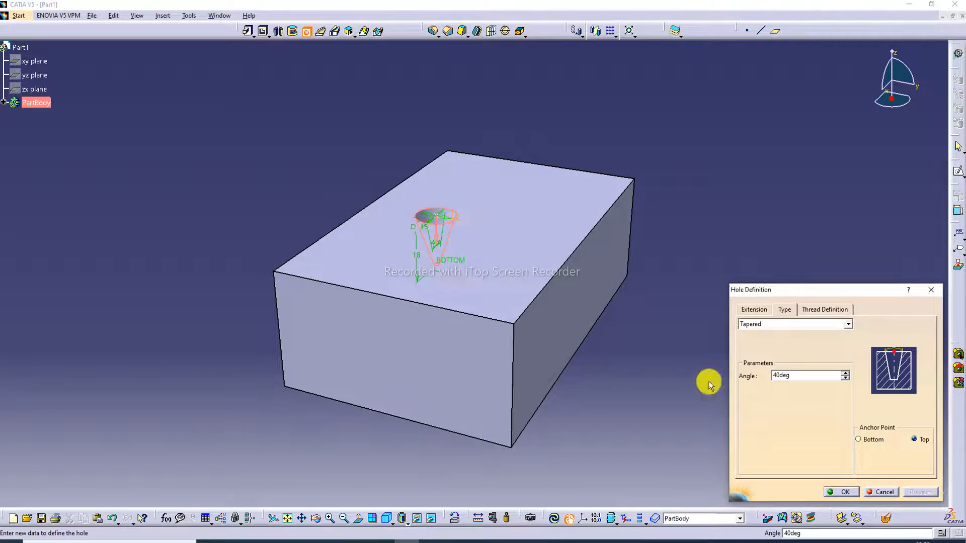
{"action": "left_click", "coordinate": [859, 439]}
{"action": "left_click", "coordinate": [920, 492]}
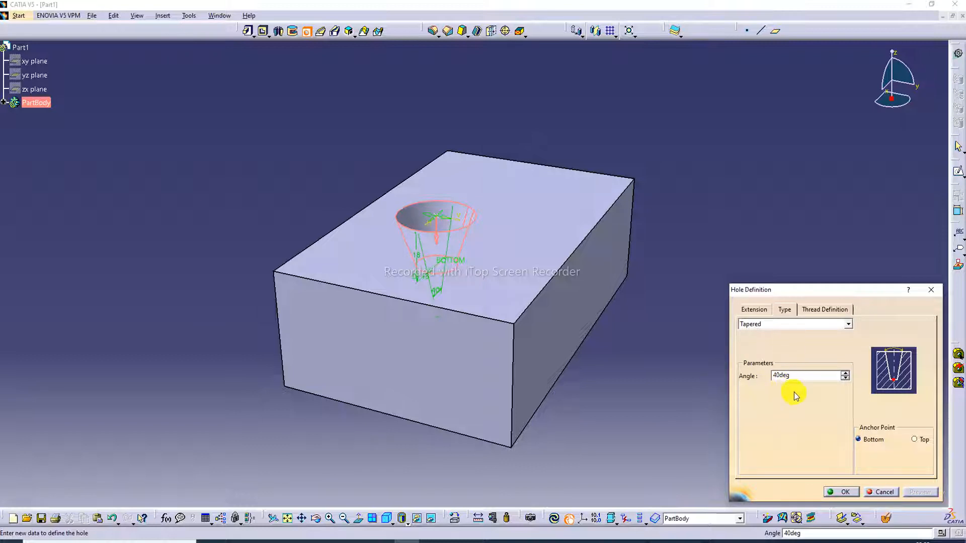
- Set the tapered hole's angle to 60 degrees and preview it on the block
{"action": "left_click_drag", "start_coordinate": [792, 375], "coordinate": [727, 375]}
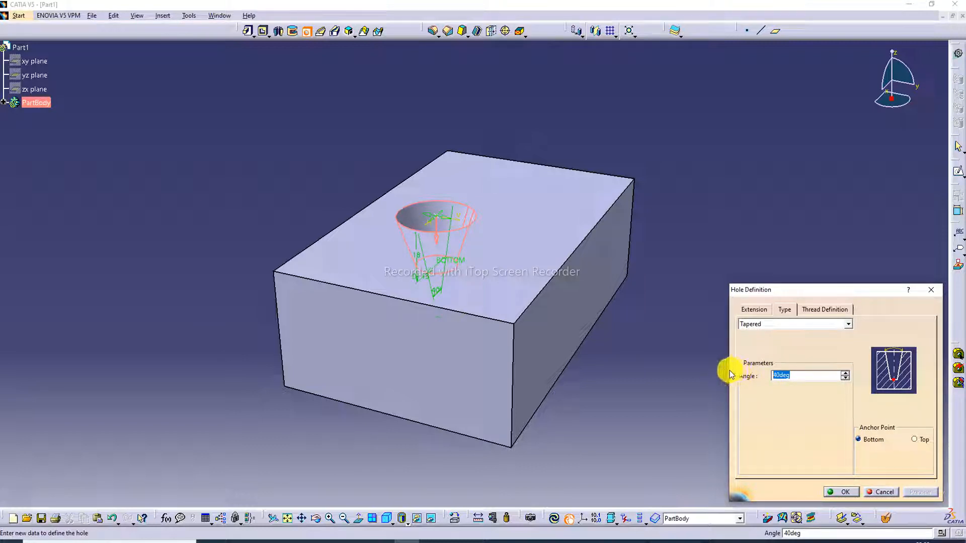
{"action": "type", "text": "6"}
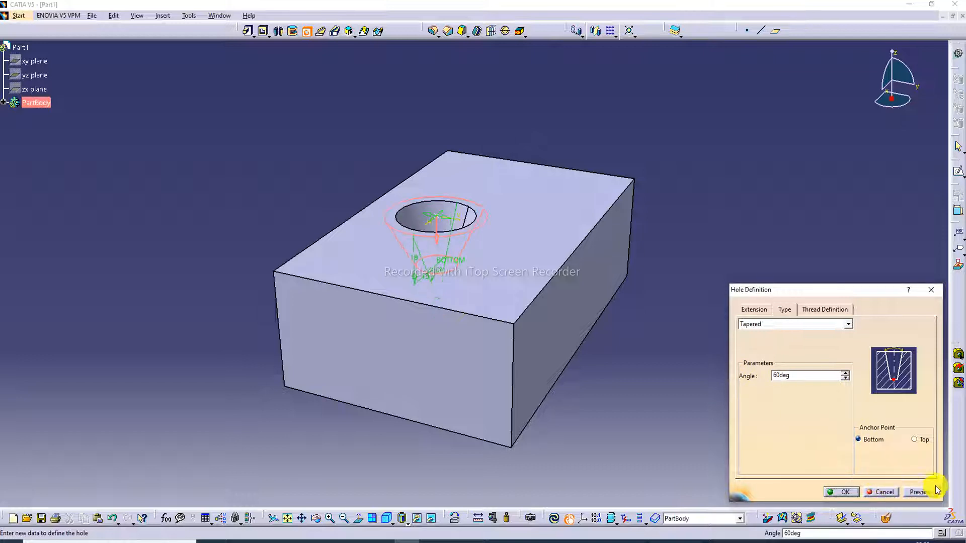
{"action": "left_click", "coordinate": [922, 490]}
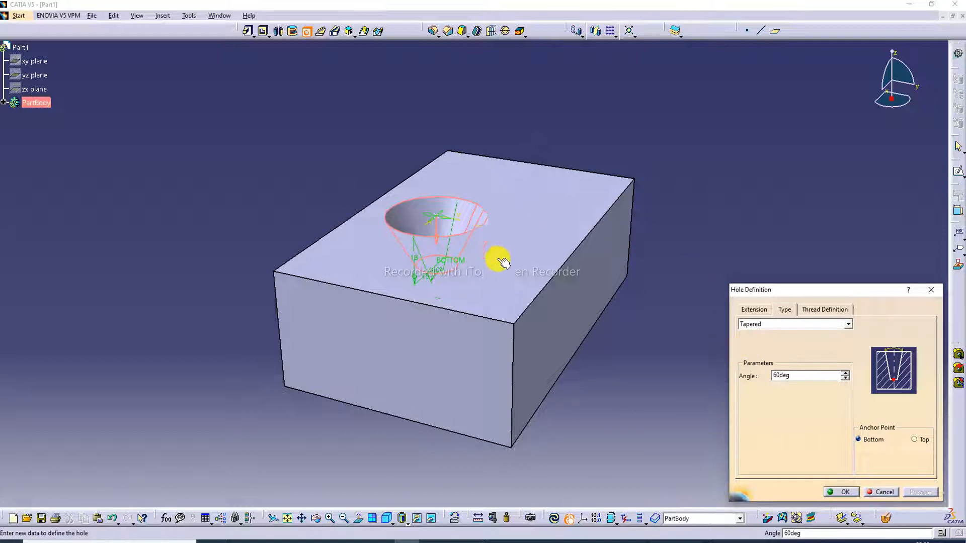
- Change the hole type to Counterbored, set the counterbore depth to 7 mm, and check it against the hole's extension parameters
{"action": "left_click", "coordinate": [826, 324]}
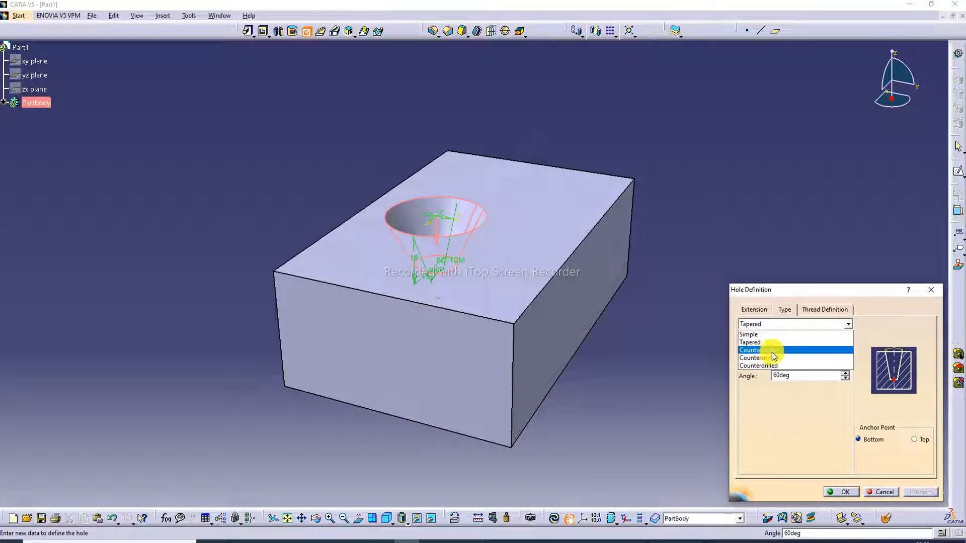
{"action": "left_click", "coordinate": [783, 349]}
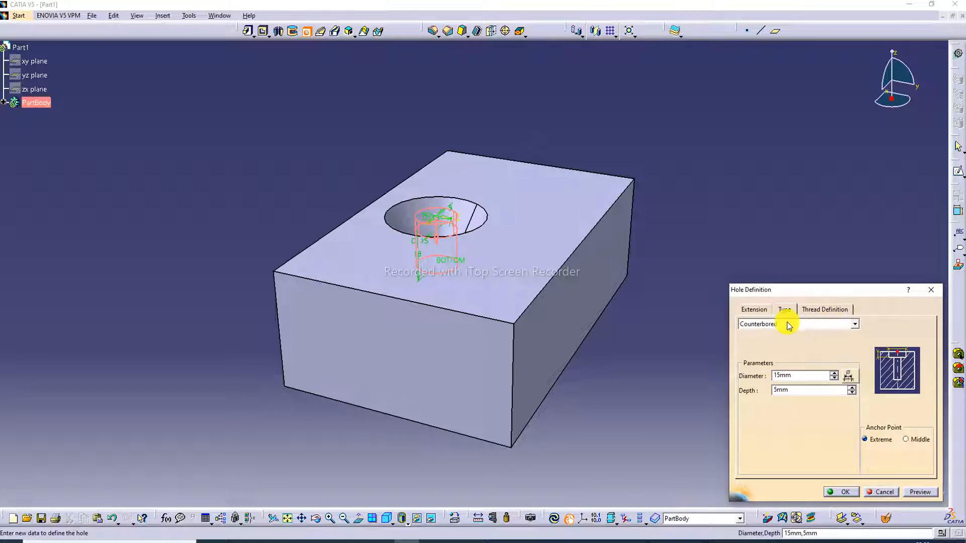
{"action": "double_click", "coordinate": [785, 376]}
{"action": "left_click", "coordinate": [799, 377]}
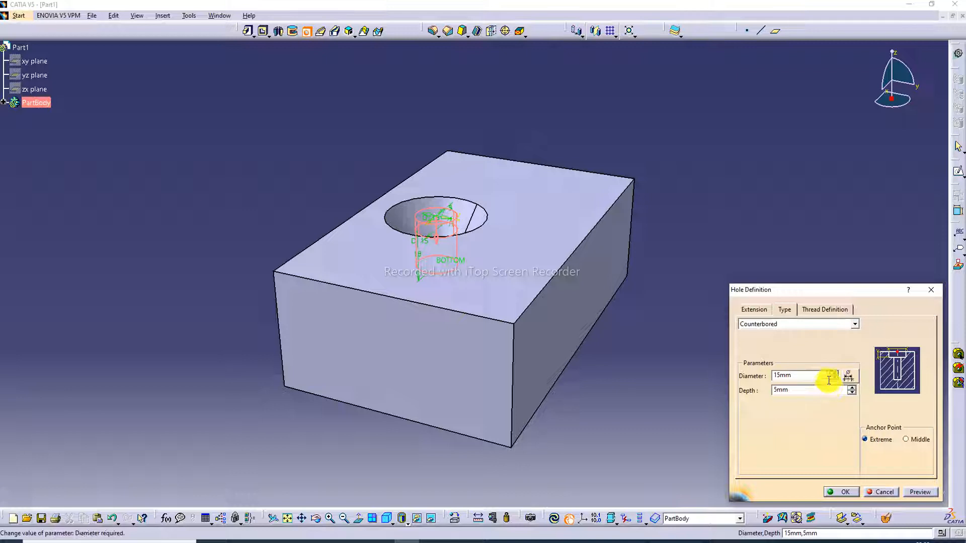
{"action": "left_click", "coordinate": [852, 394]}
{"action": "left_click", "coordinate": [851, 387]}
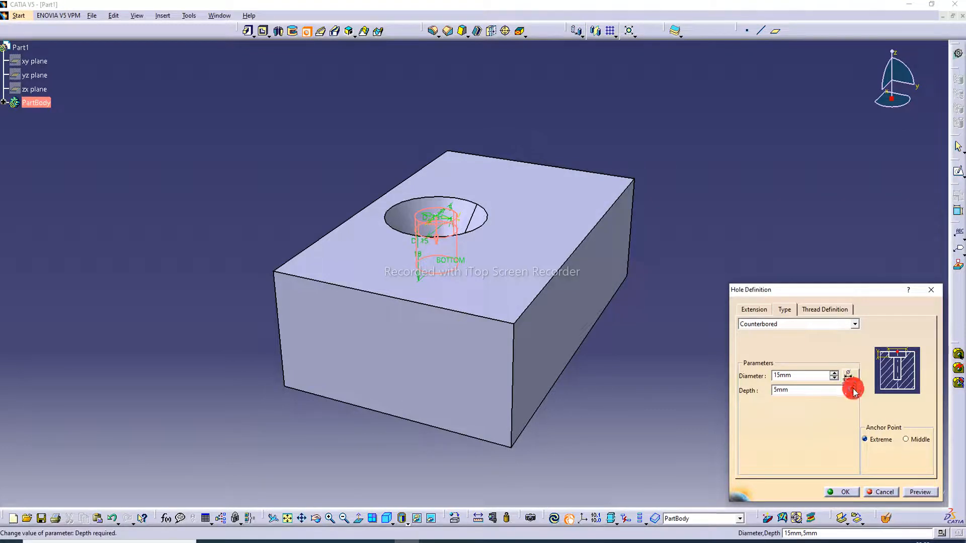
{"action": "left_click", "coordinate": [852, 387]}
{"action": "left_click", "coordinate": [852, 388]}
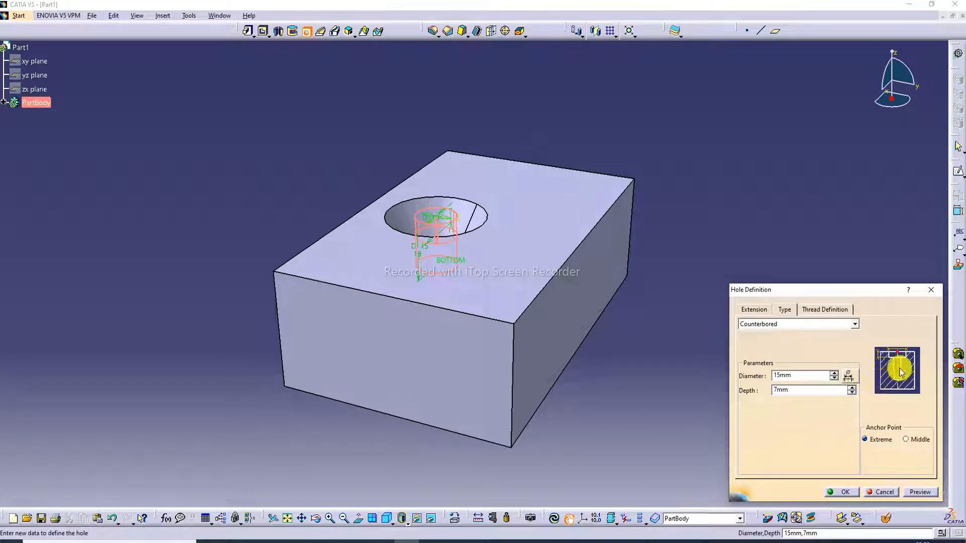
{"action": "left_click", "coordinate": [751, 309]}
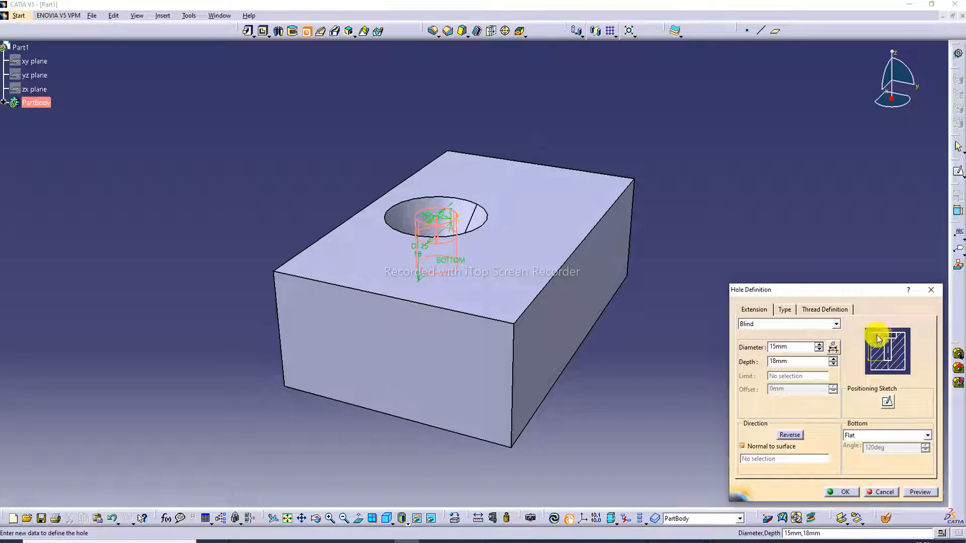
{"action": "left_click", "coordinate": [783, 310]}
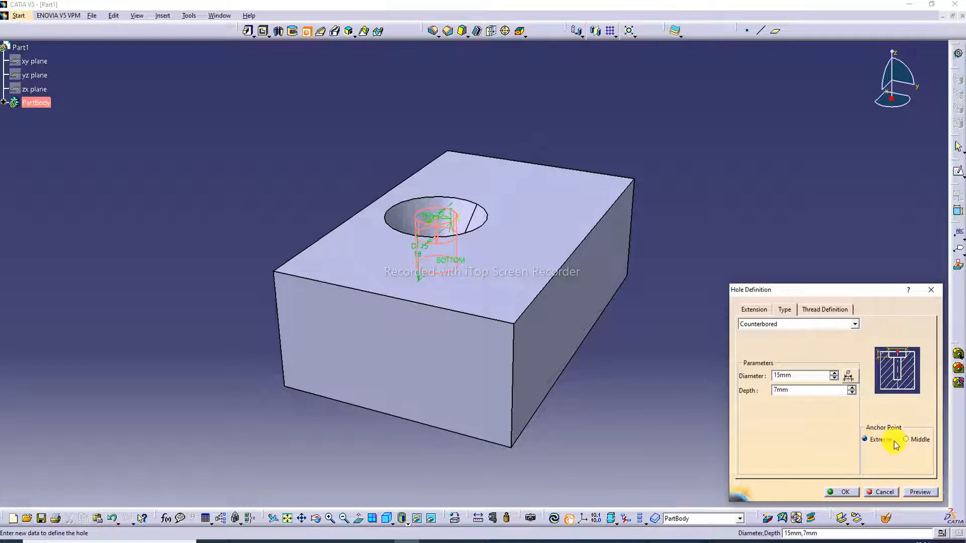
- Switch the counterbore's anchor point to Middle, reduce its depth to 1 mm and preview the hole
{"action": "left_click", "coordinate": [916, 440]}
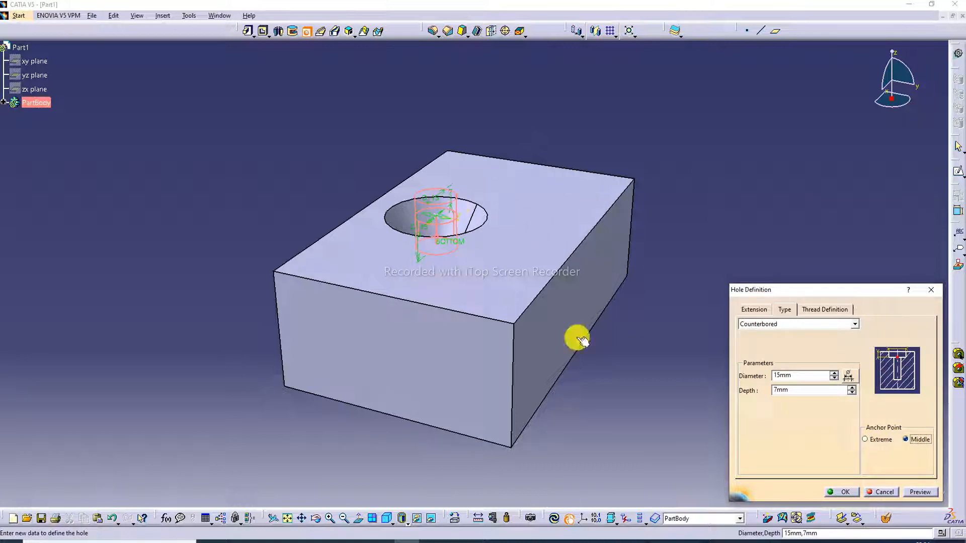
{"action": "left_click", "coordinate": [850, 394]}
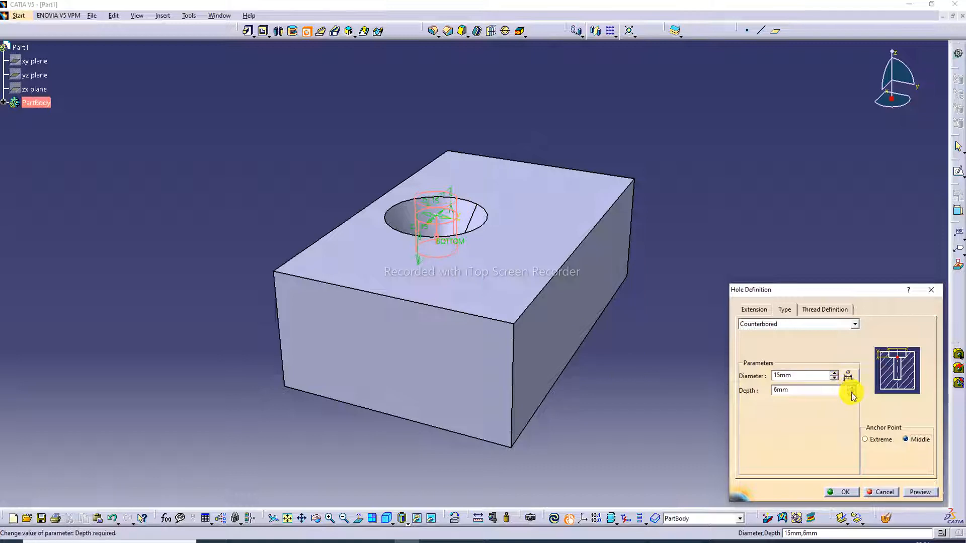
{"action": "left_click", "coordinate": [850, 394]}
{"action": "left_click", "coordinate": [851, 394]}
{"action": "left_click", "coordinate": [850, 393]}
{"action": "left_click", "coordinate": [850, 394]}
{"action": "left_click", "coordinate": [919, 493]}
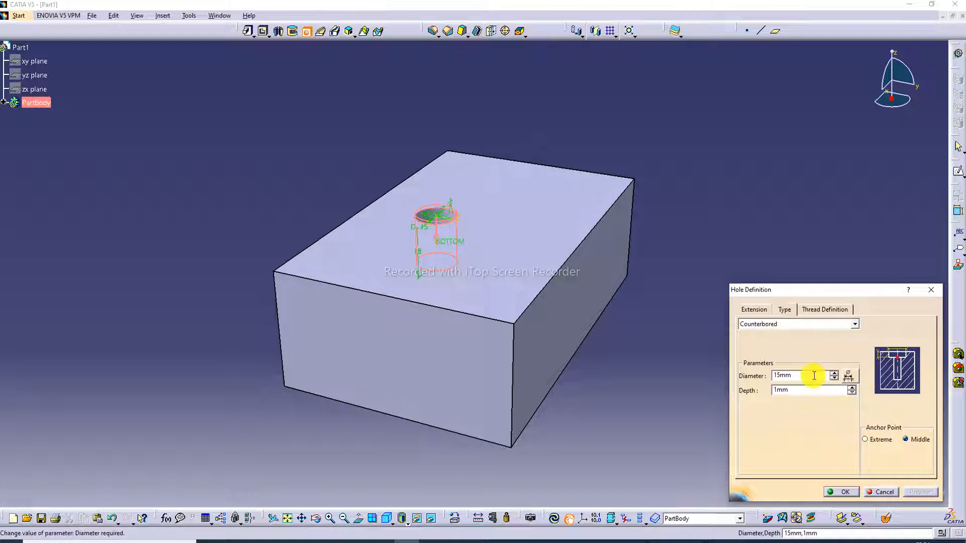
- Set the counterbore's diameter to 27 mm and its depth to 5 mm, and preview the hole
{"action": "left_click", "coordinate": [834, 373]}
{"action": "left_click", "coordinate": [834, 374]}
{"action": "left_click", "coordinate": [834, 373]}
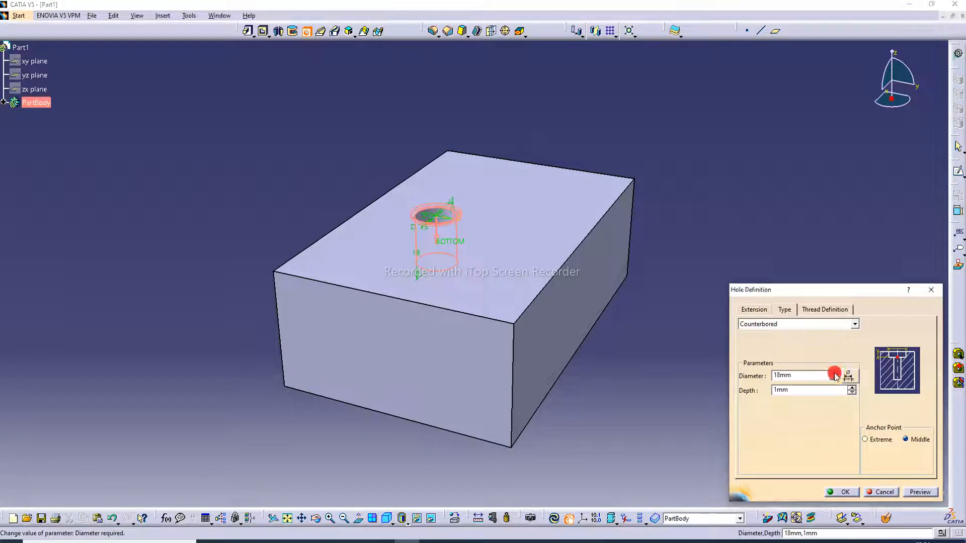
{"action": "left_click", "coordinate": [834, 372]}
{"action": "left_click", "coordinate": [833, 373]}
{"action": "left_click", "coordinate": [834, 373]}
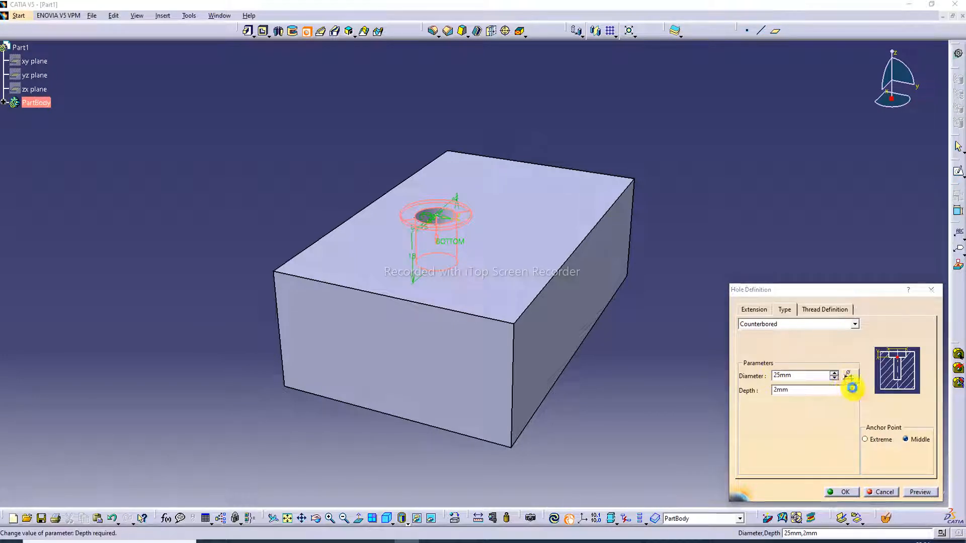
{"action": "left_click", "coordinate": [853, 388]}
{"action": "left_click", "coordinate": [854, 388]}
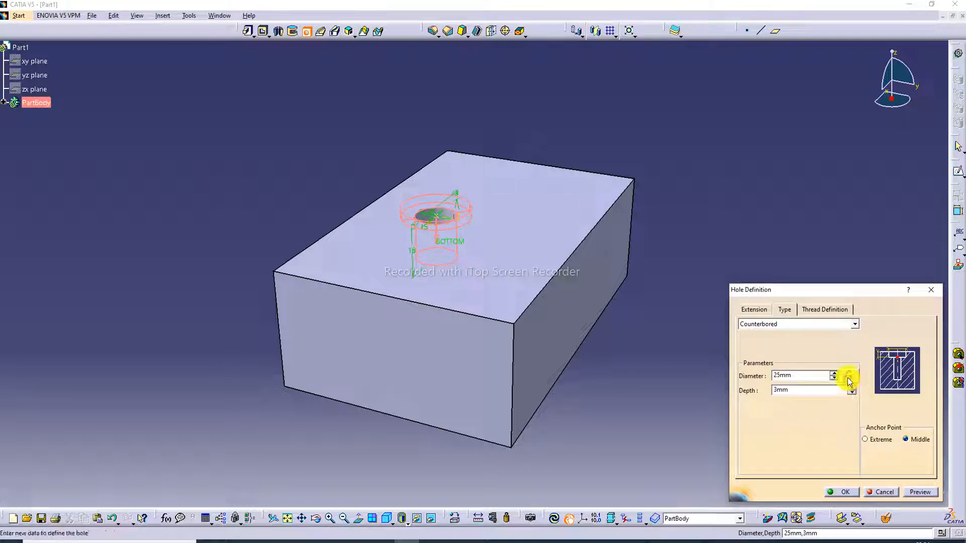
{"action": "left_click", "coordinate": [854, 388]}
{"action": "left_click", "coordinate": [851, 387]}
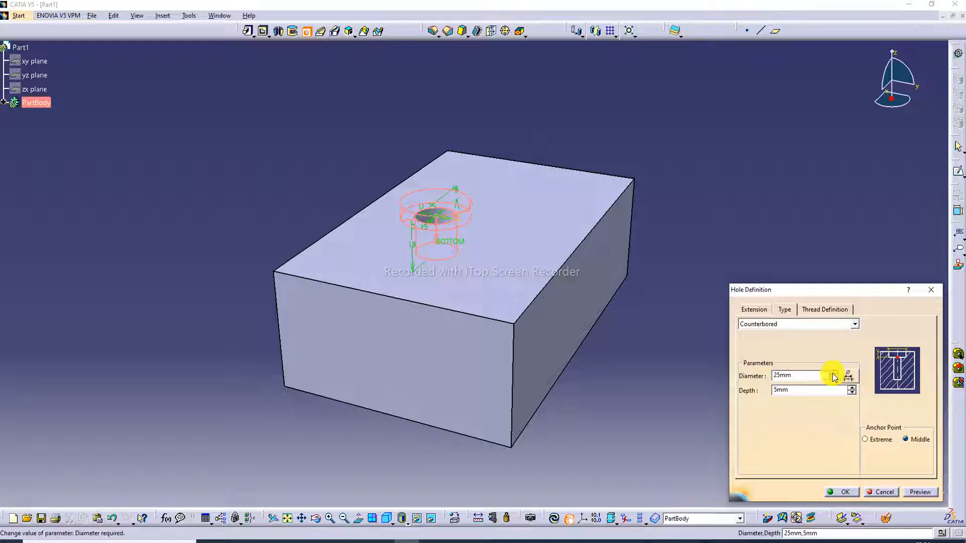
{"action": "left_click", "coordinate": [834, 373]}
{"action": "left_click", "coordinate": [833, 373]}
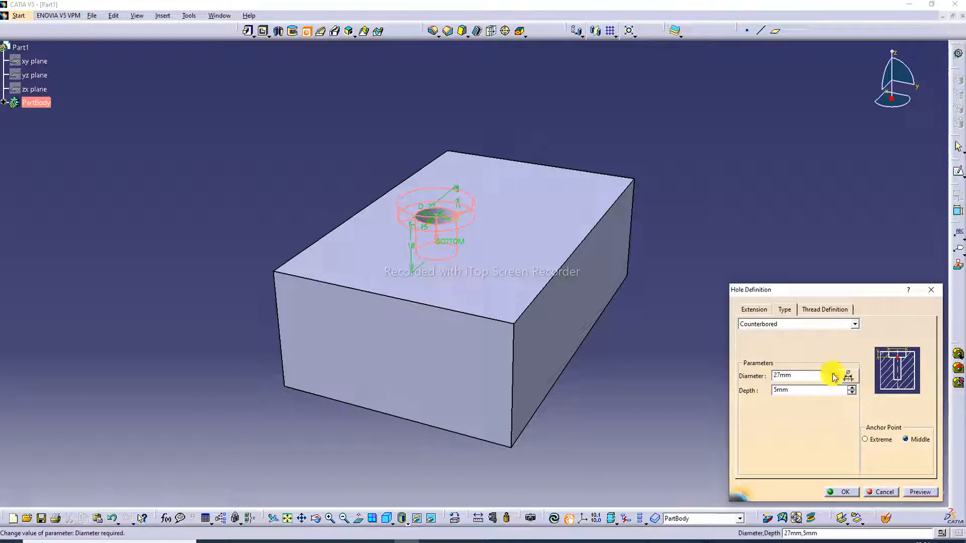
{"action": "left_click", "coordinate": [921, 490]}
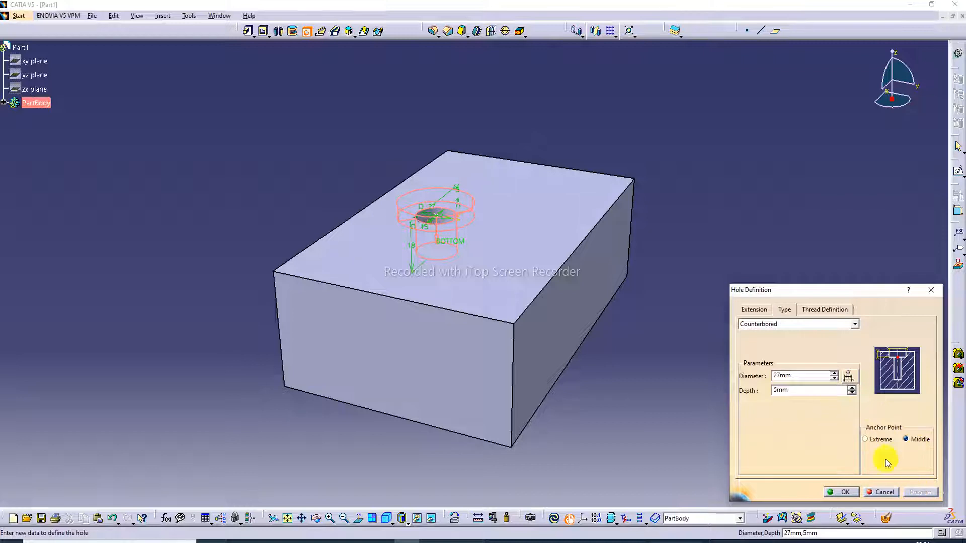
- Switch the counterbore's anchor point to Extreme, preview the result and create the hole
{"action": "left_click", "coordinate": [869, 441]}
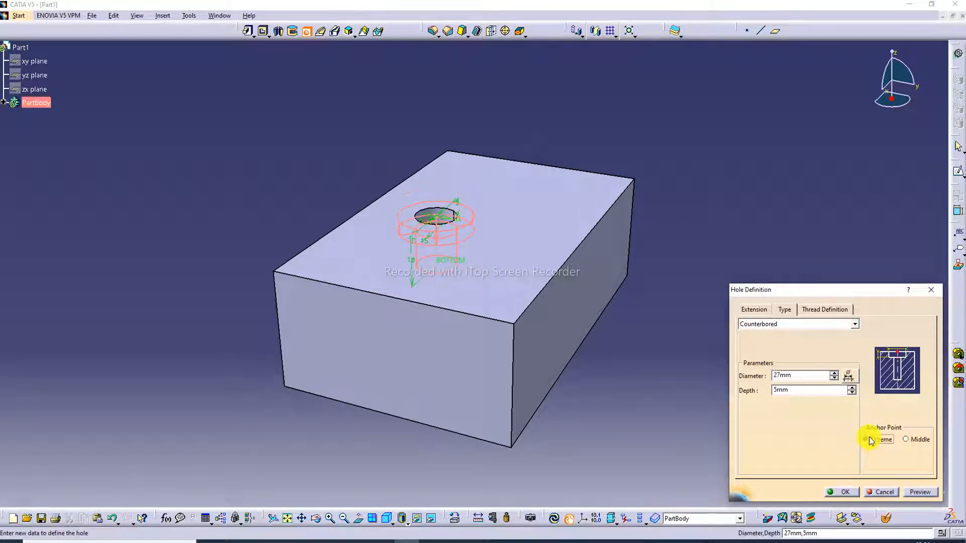
{"action": "left_click", "coordinate": [918, 492]}
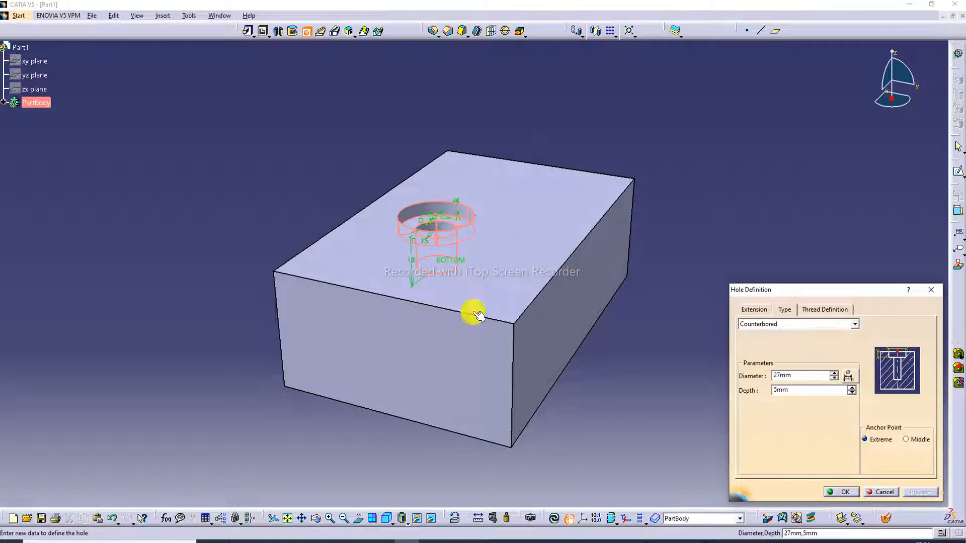
{"action": "left_click", "coordinate": [840, 491]}
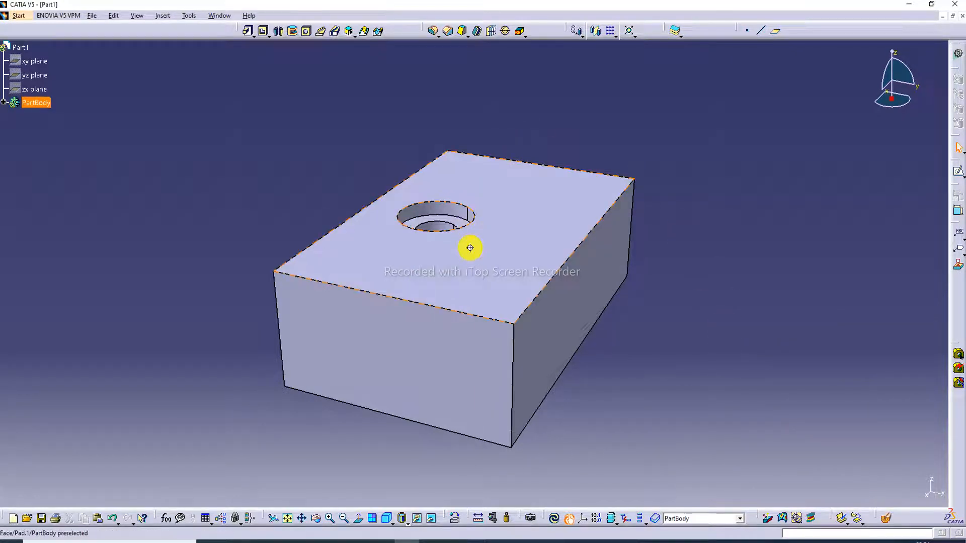
- Reopen the counterbored hole's definition and change its type to Countersunk, using the Depth & Angle mode
{"action": "middle_click_drag", "start_coordinate": [470, 248], "coordinate": [491, 319]}
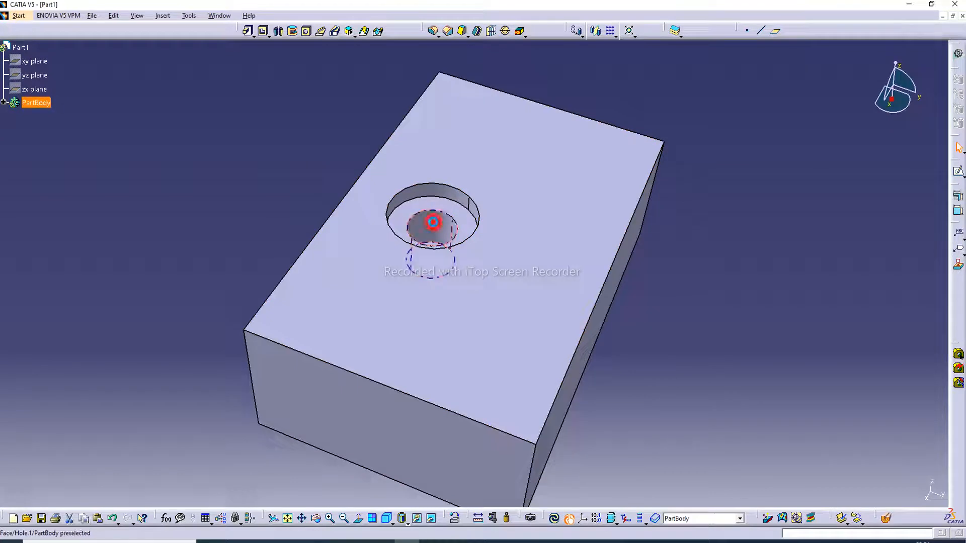
{"action": "double_click", "coordinate": [432, 222]}
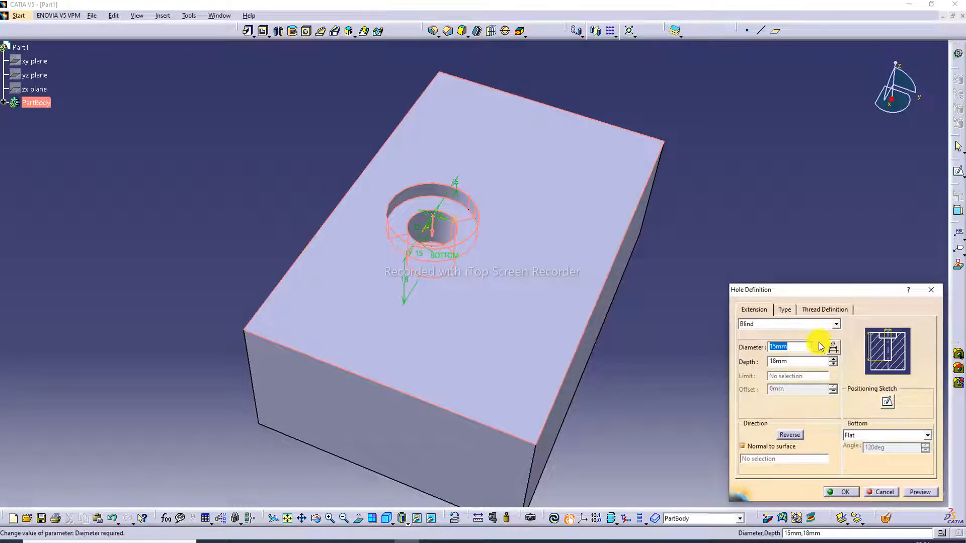
{"action": "left_click", "coordinate": [871, 274]}
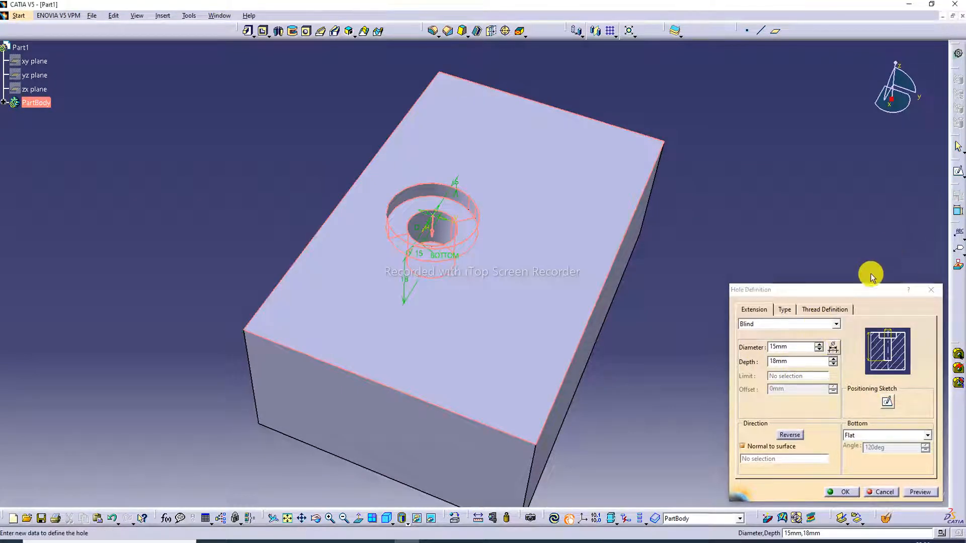
{"action": "left_click", "coordinate": [785, 310]}
{"action": "left_click", "coordinate": [806, 322]}
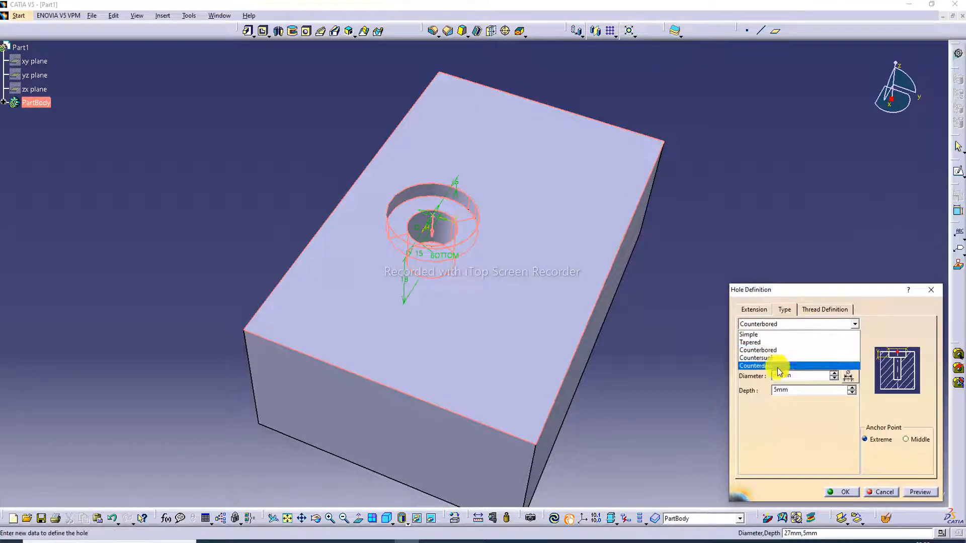
{"action": "left_click", "coordinate": [780, 358]}
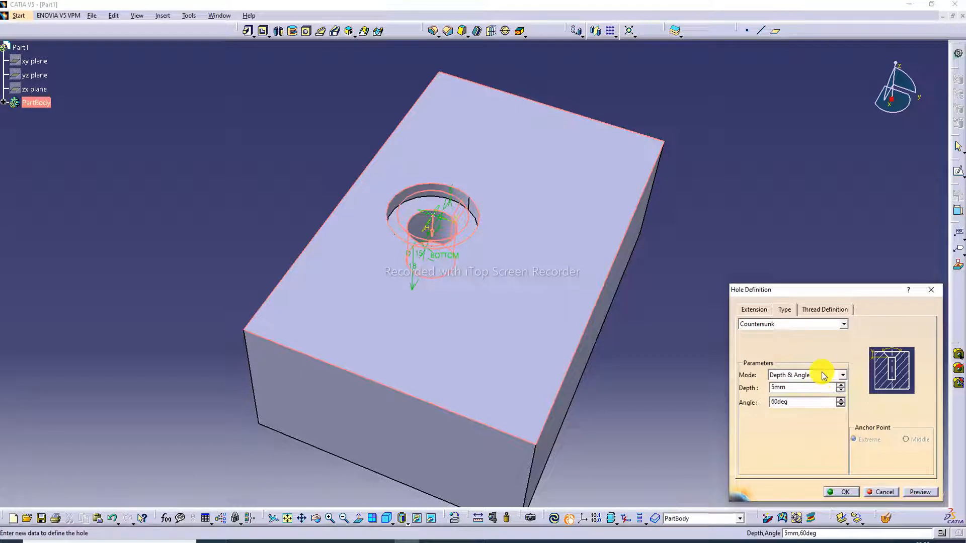
{"action": "left_click", "coordinate": [820, 376]}
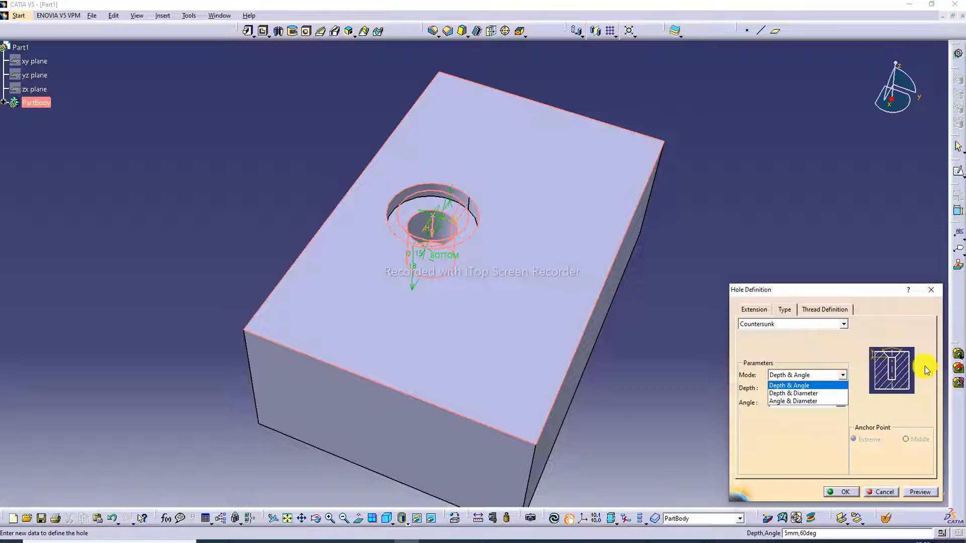
{"action": "left_click", "coordinate": [779, 376]}
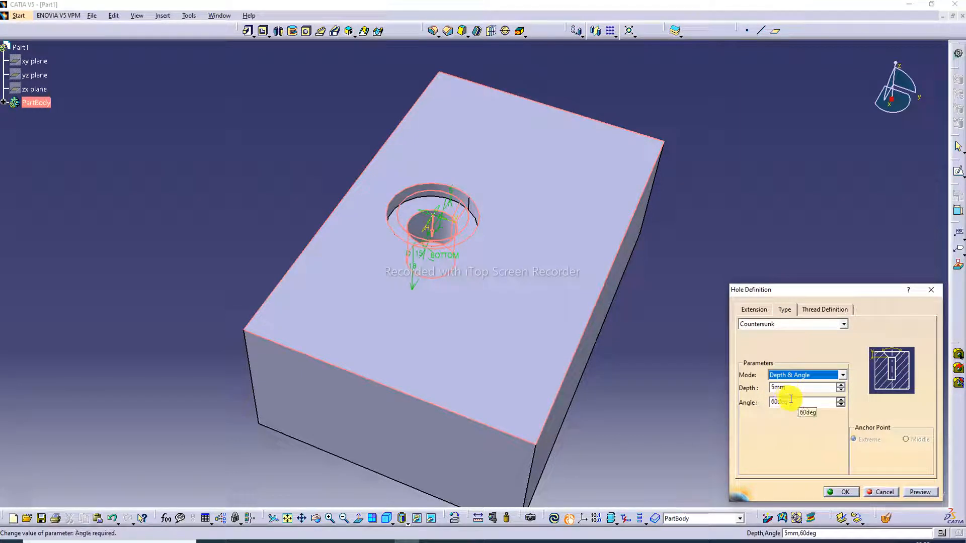
- Set the countersink's depth to 12 mm
{"action": "left_click", "coordinate": [840, 385]}
{"action": "left_click", "coordinate": [841, 385]}
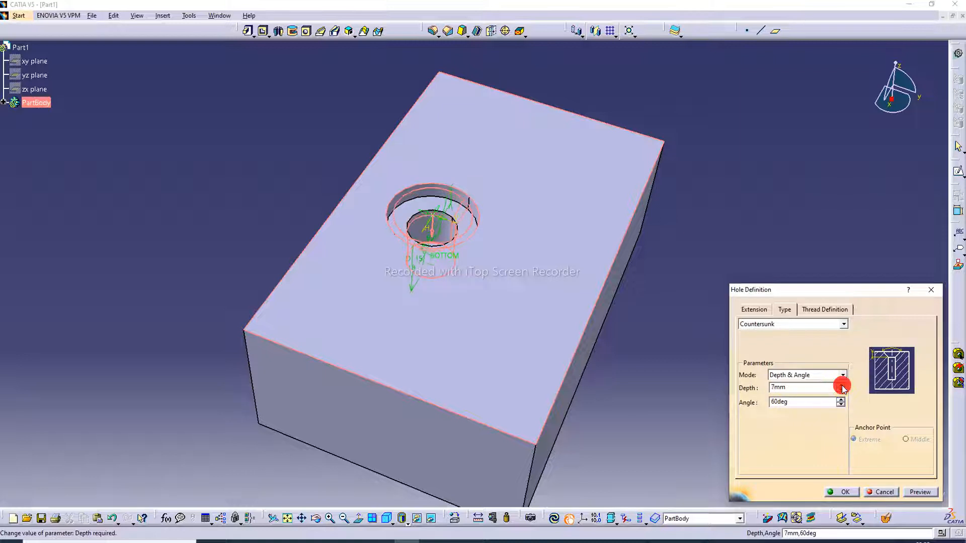
{"action": "left_click", "coordinate": [842, 385]}
{"action": "left_click", "coordinate": [841, 385]}
{"action": "left_click", "coordinate": [841, 385]}
{"action": "left_click", "coordinate": [842, 385]}
{"action": "left_click", "coordinate": [841, 386]}
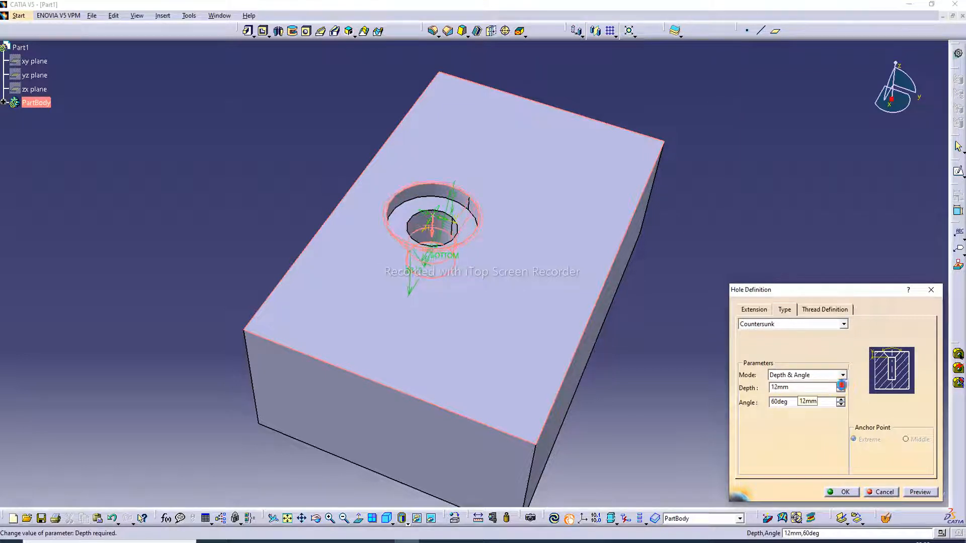
- Set the countersink's depth to 13 mm and its angle to 90 degrees, and preview the hole
{"action": "left_click", "coordinate": [842, 385]}
{"action": "left_click_drag", "start_coordinate": [802, 401], "coordinate": [758, 407]}
{"action": "type", "text": "9"}
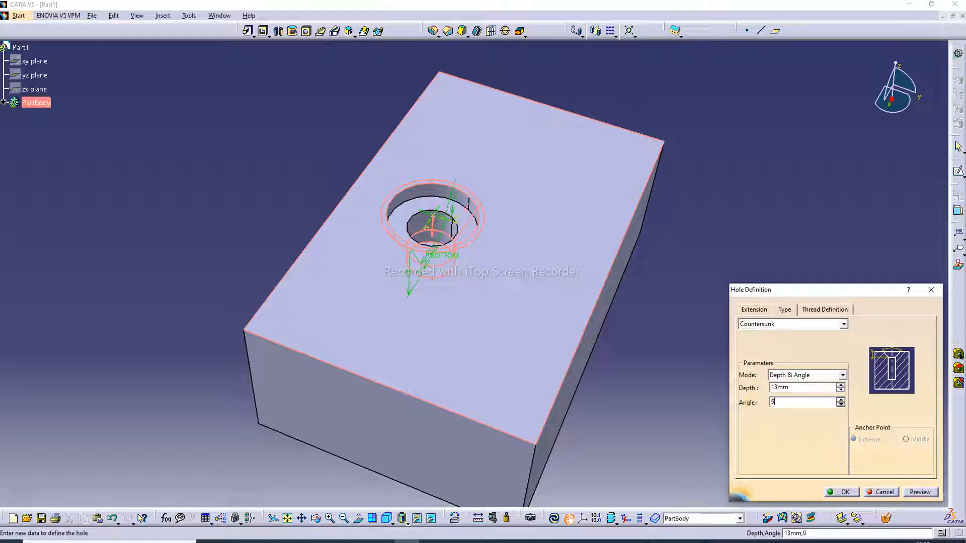
{"action": "type", "text": "0"}
{"action": "key", "text": "Return"}
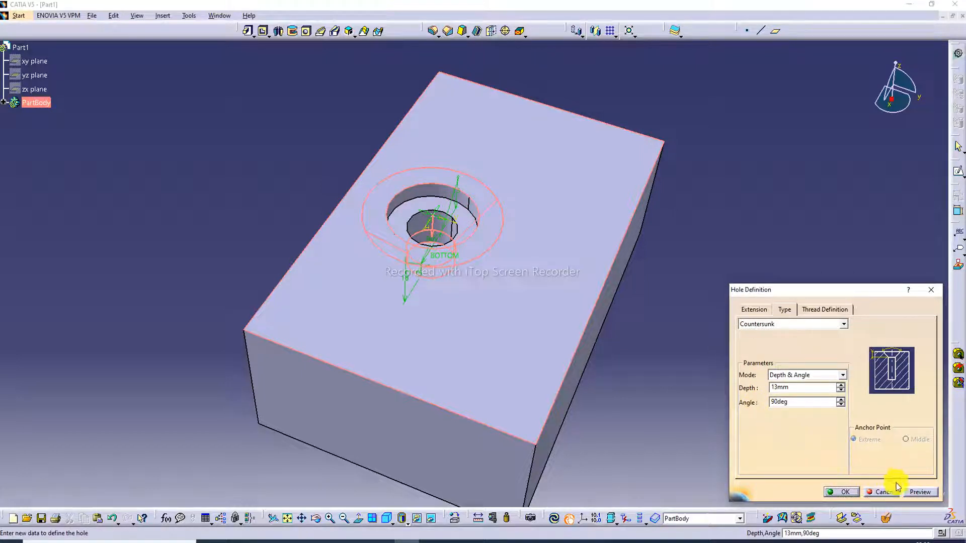
{"action": "left_click", "coordinate": [921, 492]}
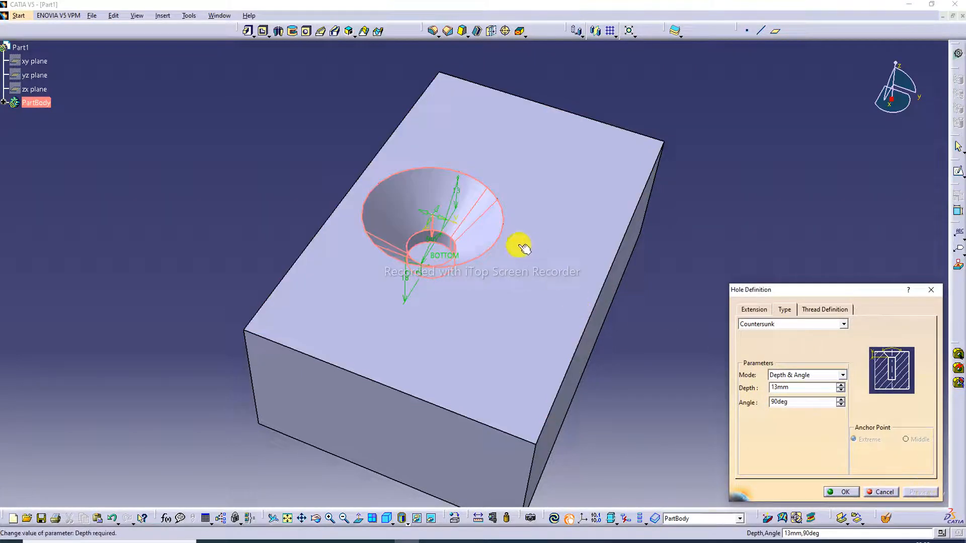
- Set the blind hole's diameter to 17 mm in its extension settings
{"action": "left_click", "coordinate": [763, 312]}
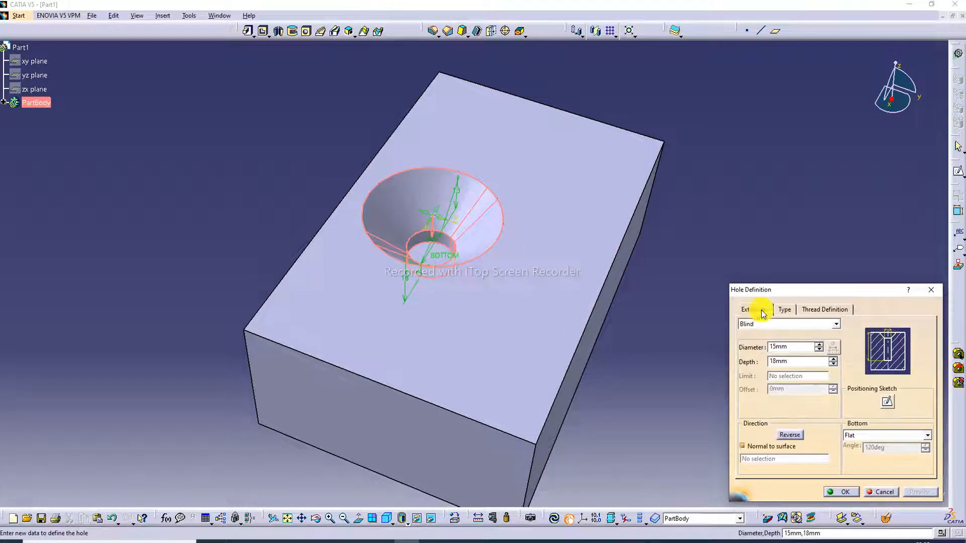
{"action": "left_click", "coordinate": [820, 345]}
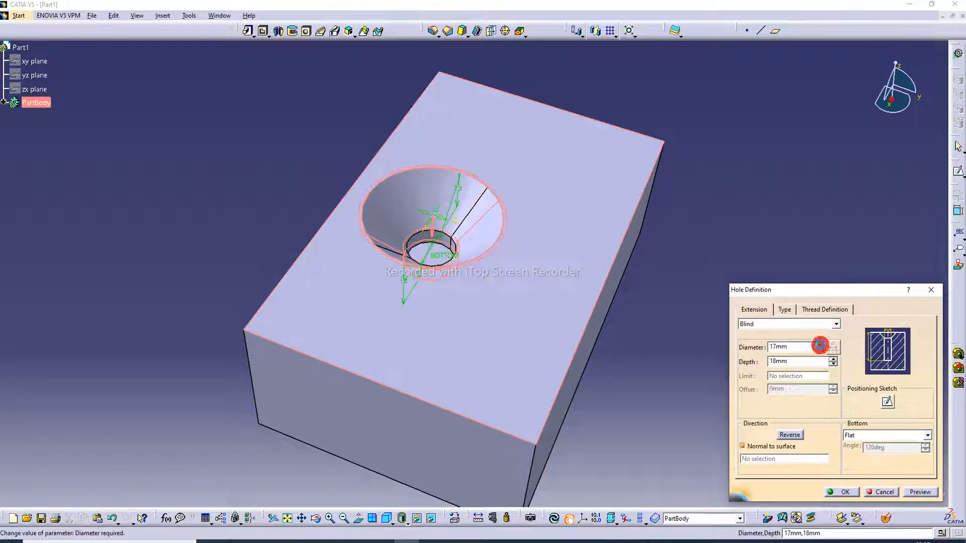
{"action": "left_click", "coordinate": [820, 345]}
{"action": "left_click", "coordinate": [820, 345]}
{"action": "left_click", "coordinate": [820, 351]}
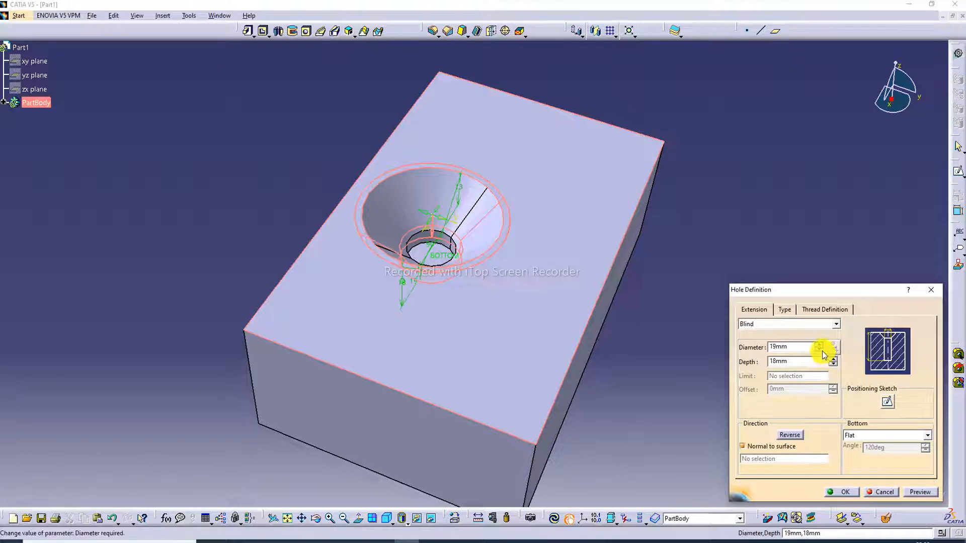
{"action": "left_click", "coordinate": [820, 350]}
- Set the blind hole's depth to 43 mm and preview the countersunk hole
{"action": "left_click", "coordinate": [832, 359]}
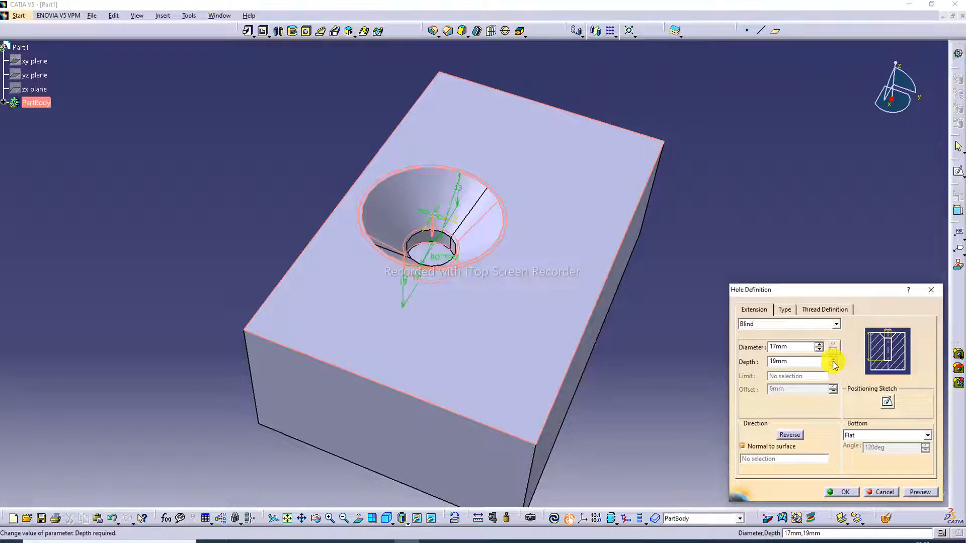
{"action": "left_click", "coordinate": [833, 359]}
{"action": "left_click", "coordinate": [833, 359]}
{"action": "left_click", "coordinate": [833, 359]}
{"action": "left_click", "coordinate": [832, 359]}
{"action": "left_click", "coordinate": [832, 359]}
{"action": "left_click", "coordinate": [832, 359]}
{"action": "left_click", "coordinate": [832, 359]}
{"action": "left_click", "coordinate": [832, 359]}
{"action": "left_click", "coordinate": [833, 359]}
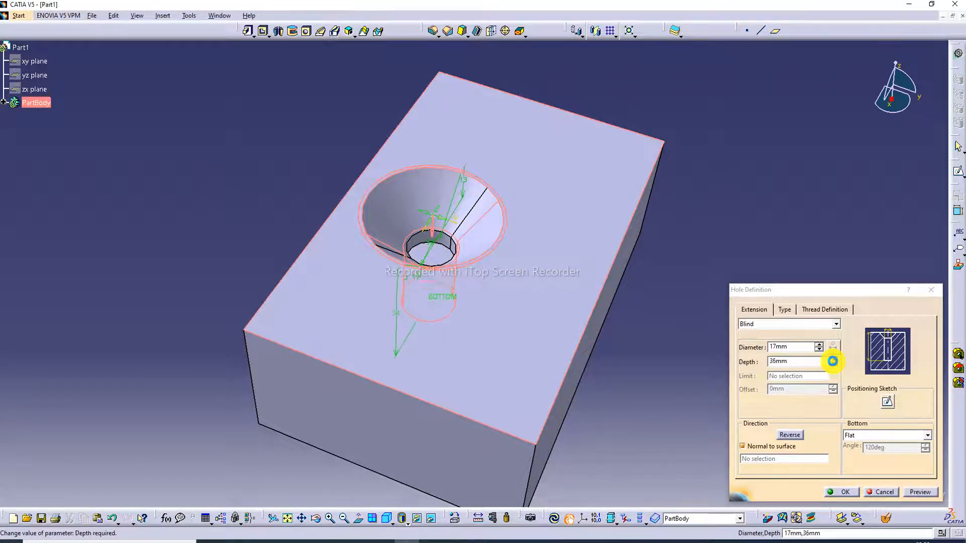
{"action": "left_click", "coordinate": [832, 359]}
{"action": "left_click", "coordinate": [833, 359]}
{"action": "left_click", "coordinate": [833, 359]}
{"action": "left_click", "coordinate": [832, 359]}
{"action": "left_click", "coordinate": [832, 359]}
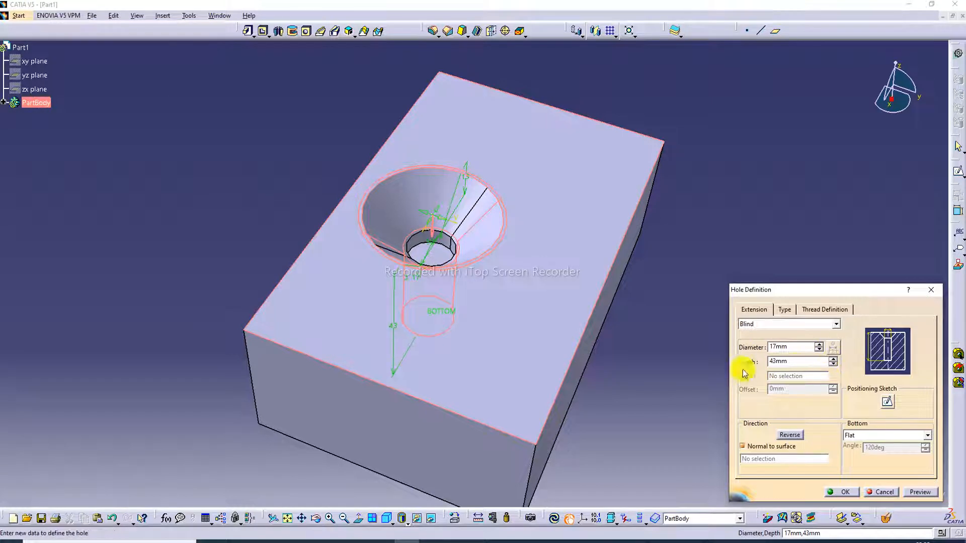
{"action": "left_click", "coordinate": [783, 310]}
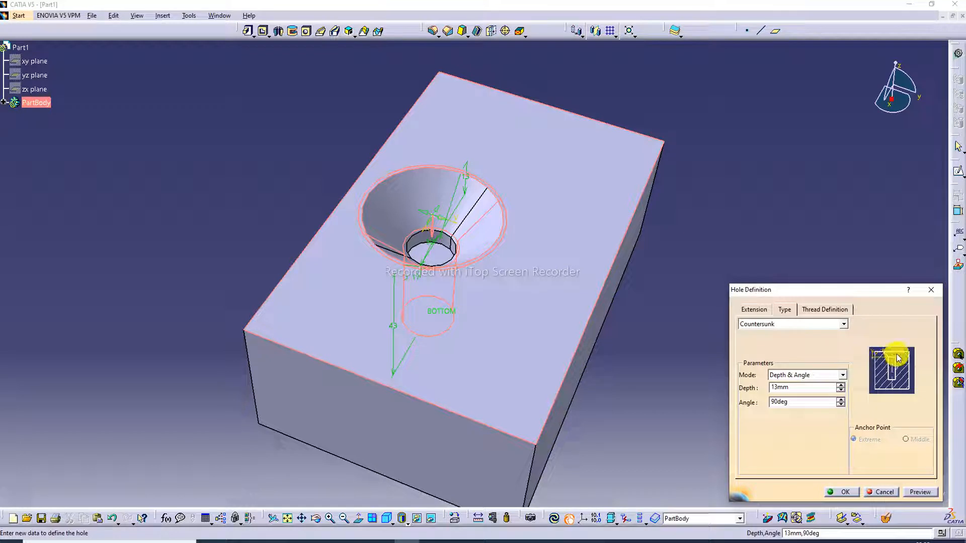
{"action": "left_click", "coordinate": [788, 311]}
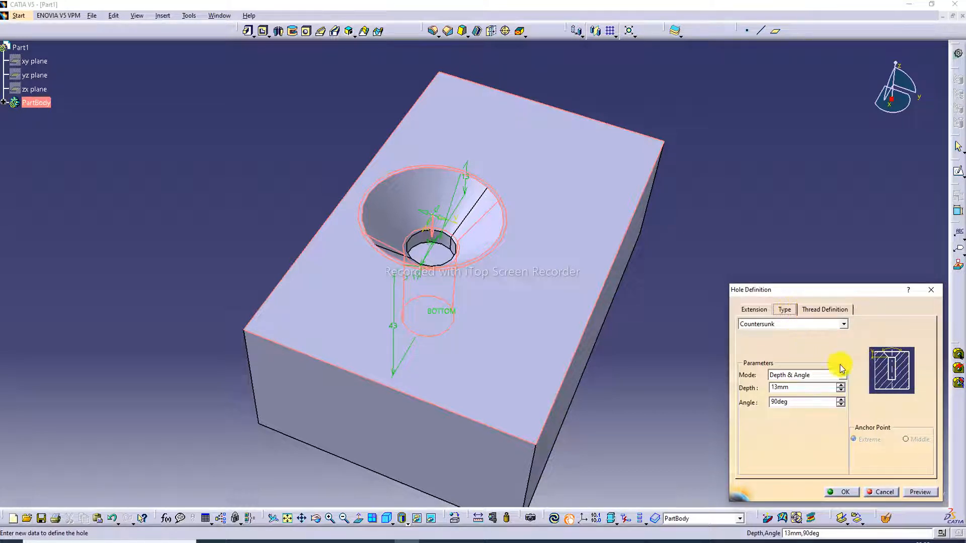
{"action": "left_click", "coordinate": [918, 492]}
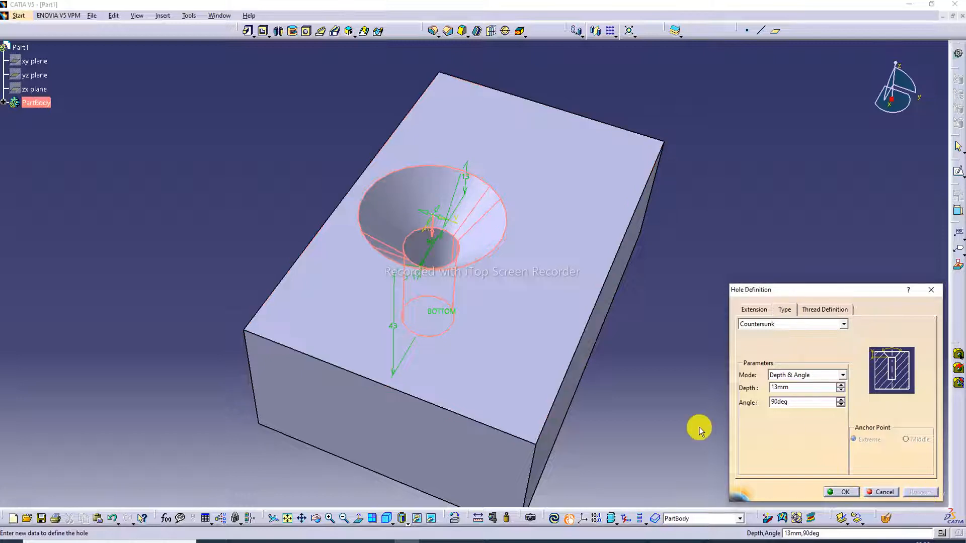
{"action": "left_click", "coordinate": [792, 325]}
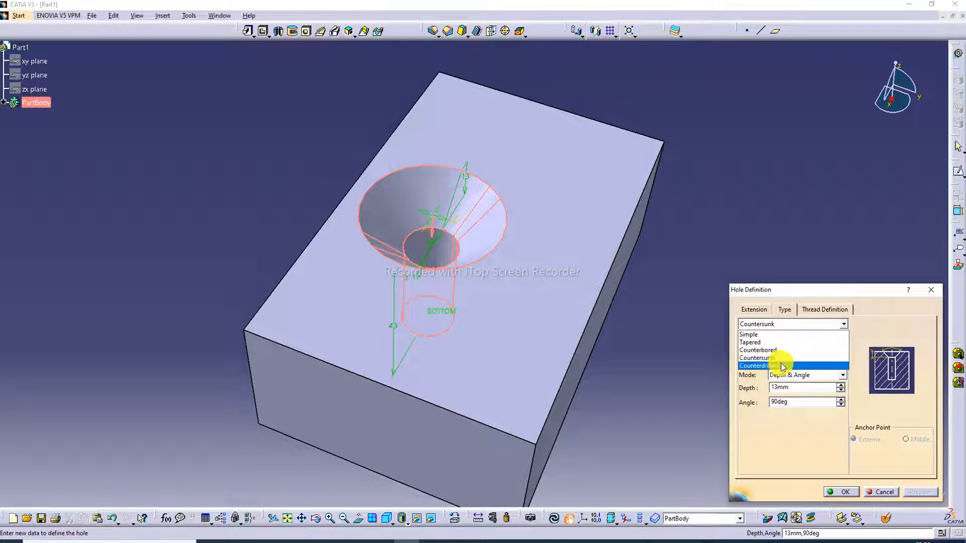
{"action": "left_click", "coordinate": [783, 367]}
{"action": "left_click", "coordinate": [789, 323]}
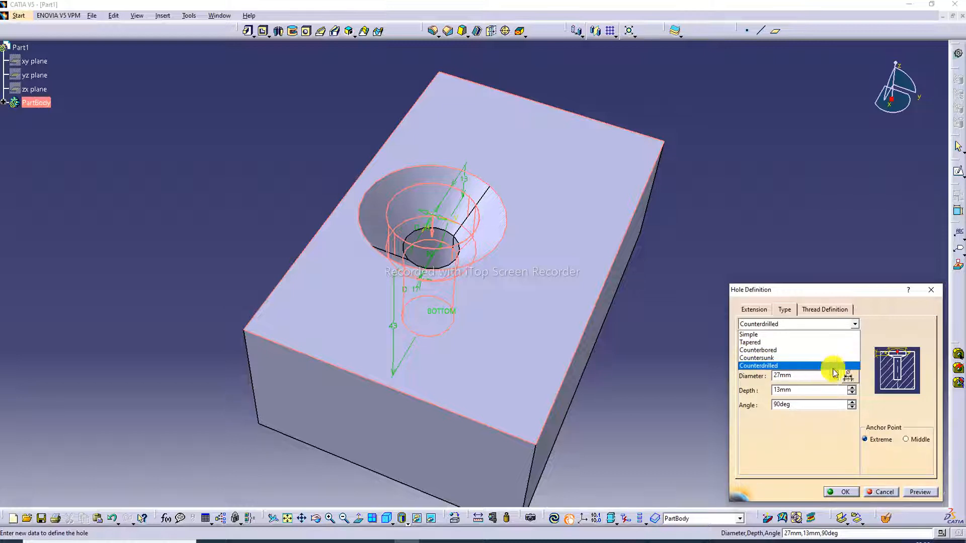
{"action": "left_click", "coordinate": [754, 408]}
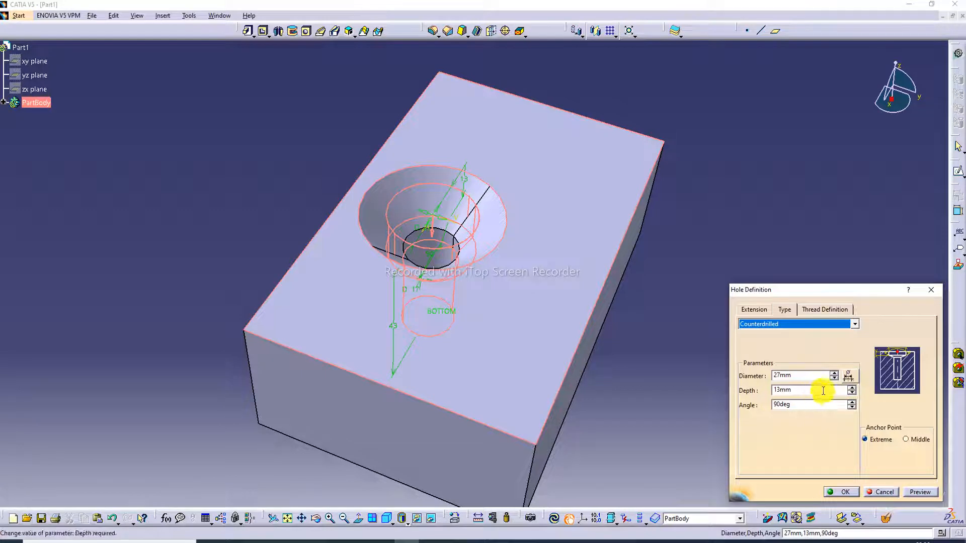
{"action": "left_click", "coordinate": [786, 309]}
{"action": "left_click", "coordinate": [789, 324]}
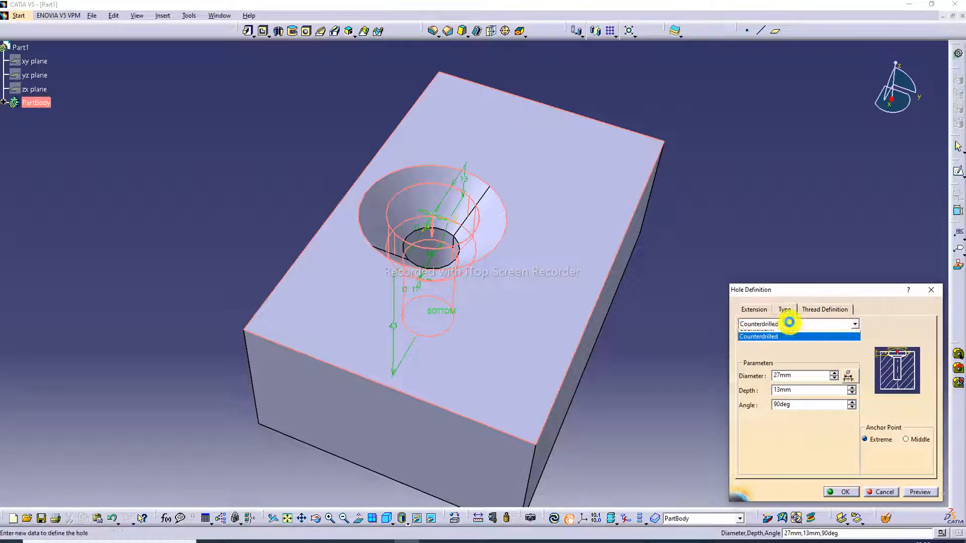
{"action": "left_click", "coordinate": [789, 354]}
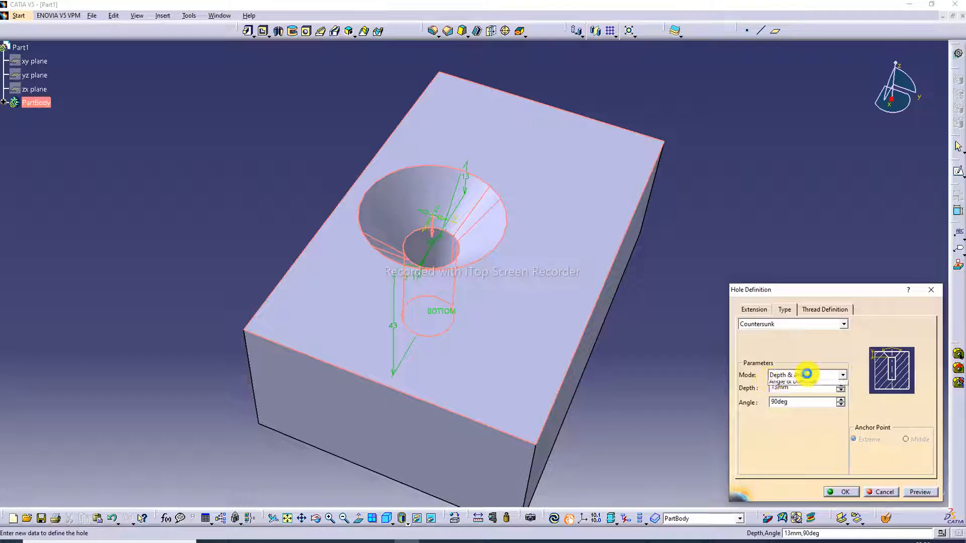
- Switch the countersink's mode to Depth & Diameter, set its depth to 16 mm and preview the hole
{"action": "left_click", "coordinate": [804, 376]}
{"action": "left_click", "coordinate": [795, 394]}
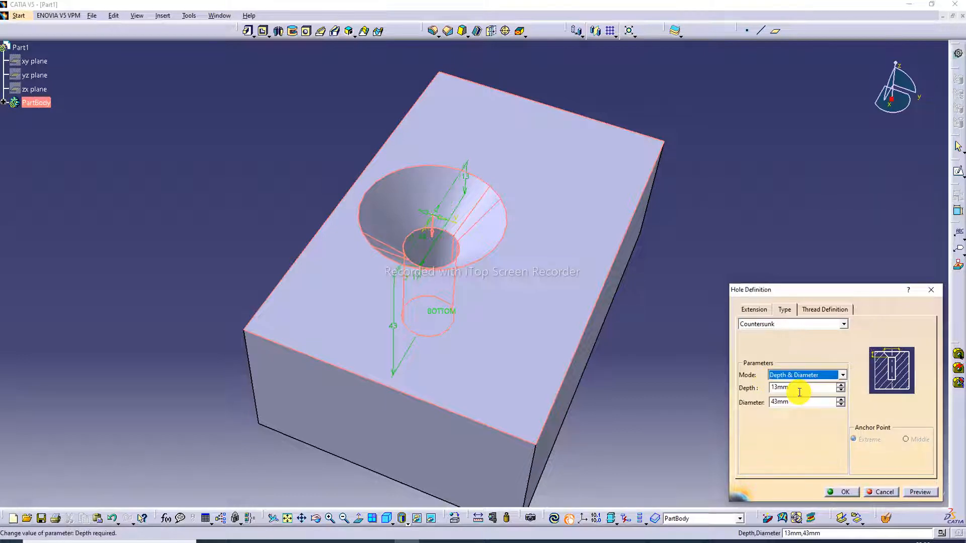
{"action": "left_click", "coordinate": [919, 492]}
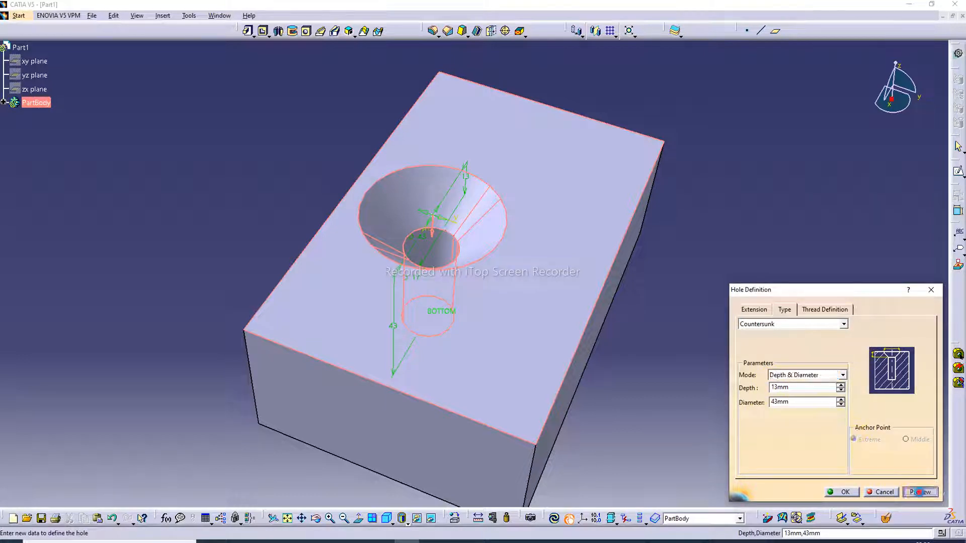
{"action": "left_click", "coordinate": [840, 385]}
{"action": "left_click", "coordinate": [839, 385]}
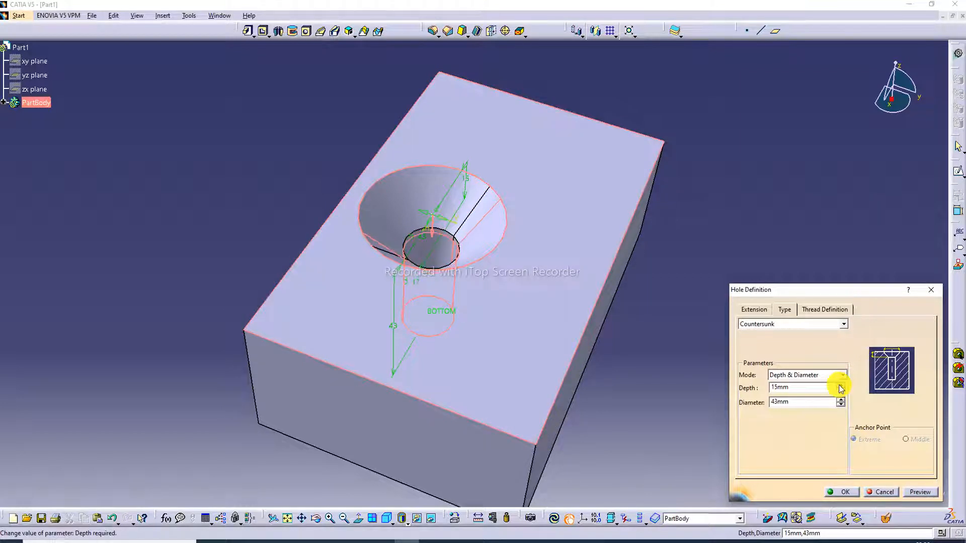
{"action": "left_click", "coordinate": [839, 385]}
{"action": "left_click", "coordinate": [920, 491]}
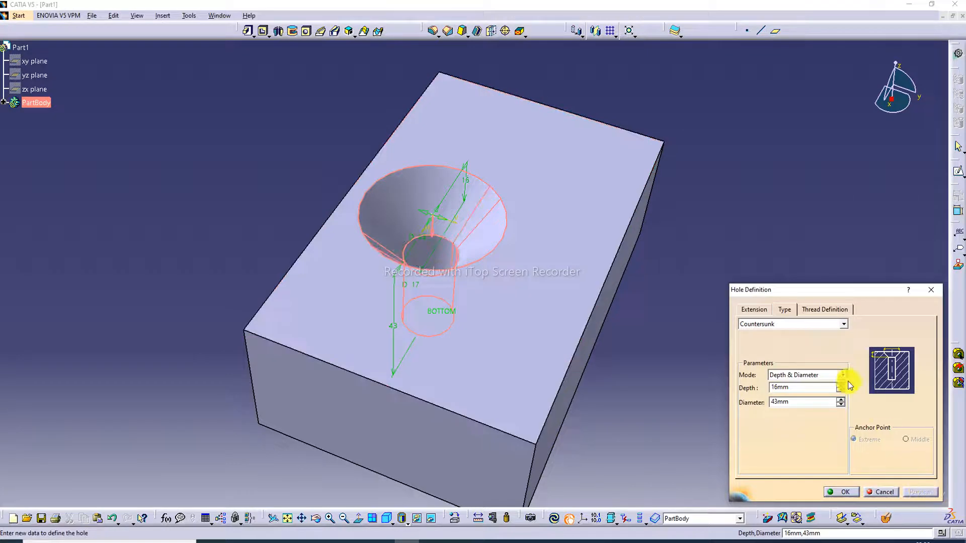
- Switch the countersink to Angle & Diameter mode with an 80-degree angle and a 45 mm diameter, and preview the hole
{"action": "left_click", "coordinate": [830, 377]}
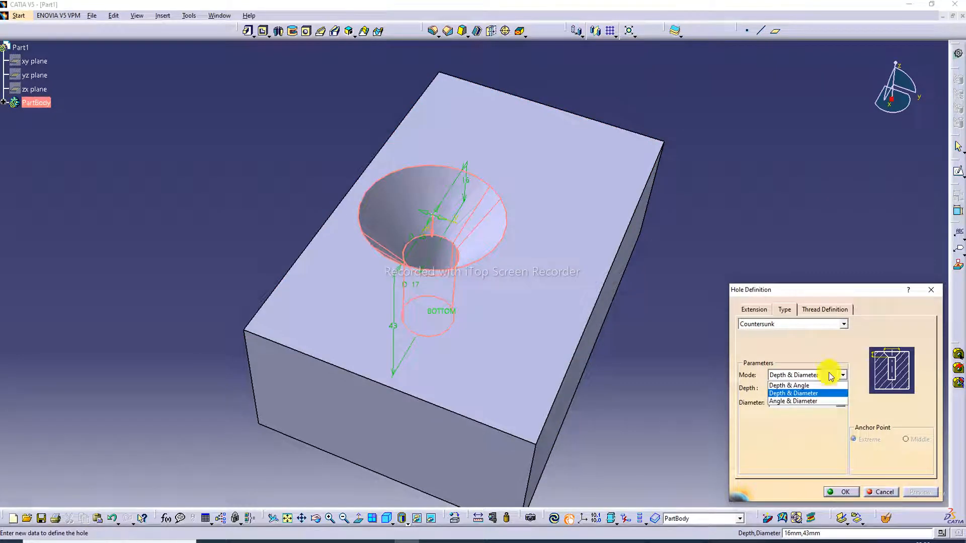
{"action": "left_click", "coordinate": [793, 401]}
{"action": "left_click_drag", "start_coordinate": [805, 388], "coordinate": [745, 393]}
{"action": "type", "text": "80deg"}
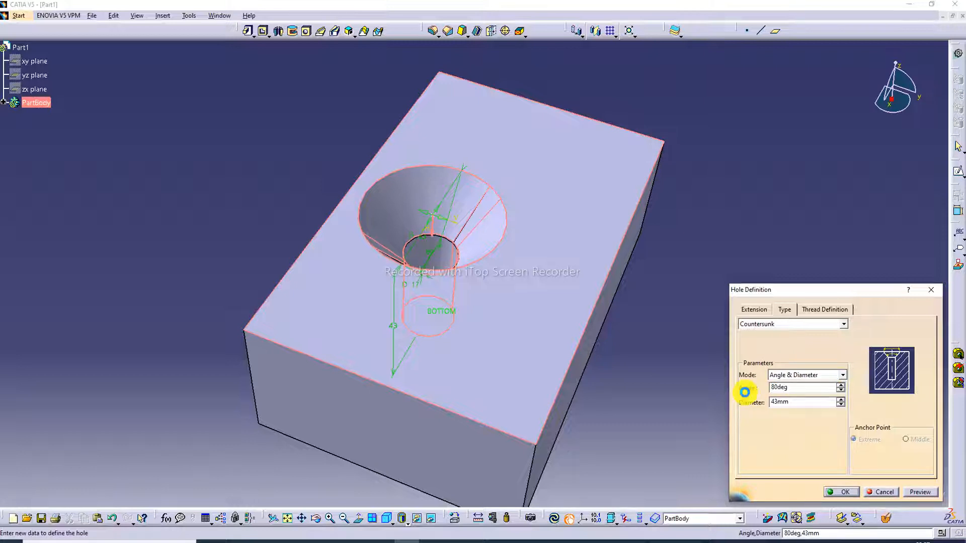
{"action": "left_click", "coordinate": [796, 401]}
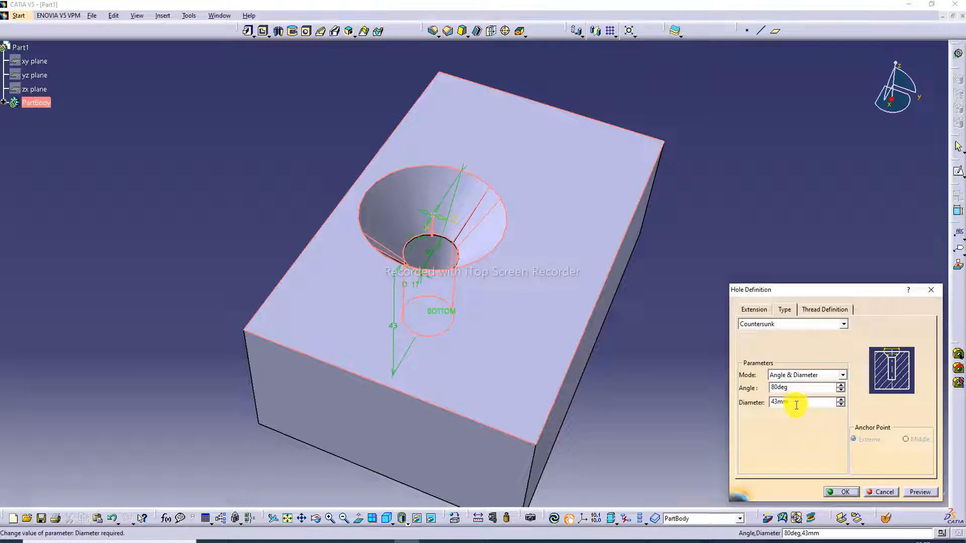
{"action": "left_click", "coordinate": [841, 398]}
{"action": "left_click", "coordinate": [840, 398]}
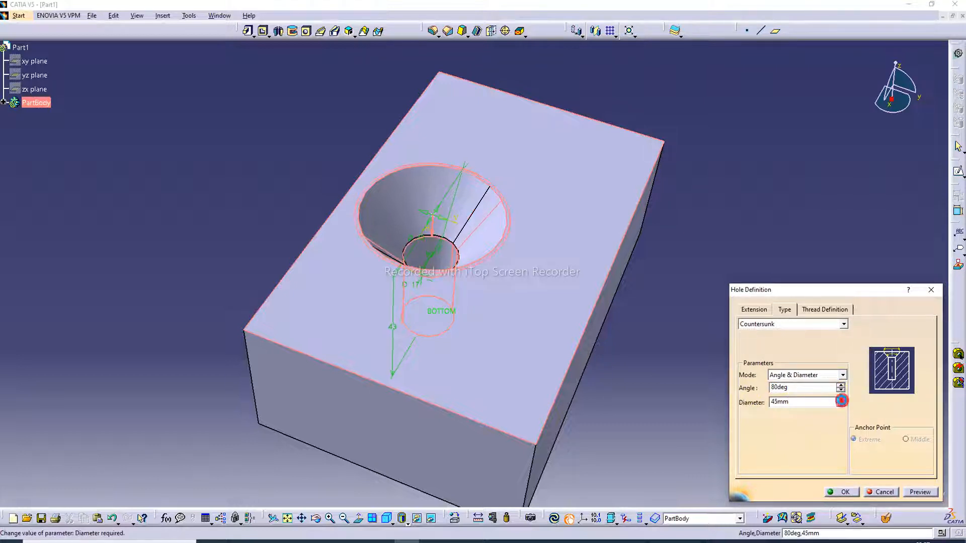
{"action": "left_click", "coordinate": [915, 492]}
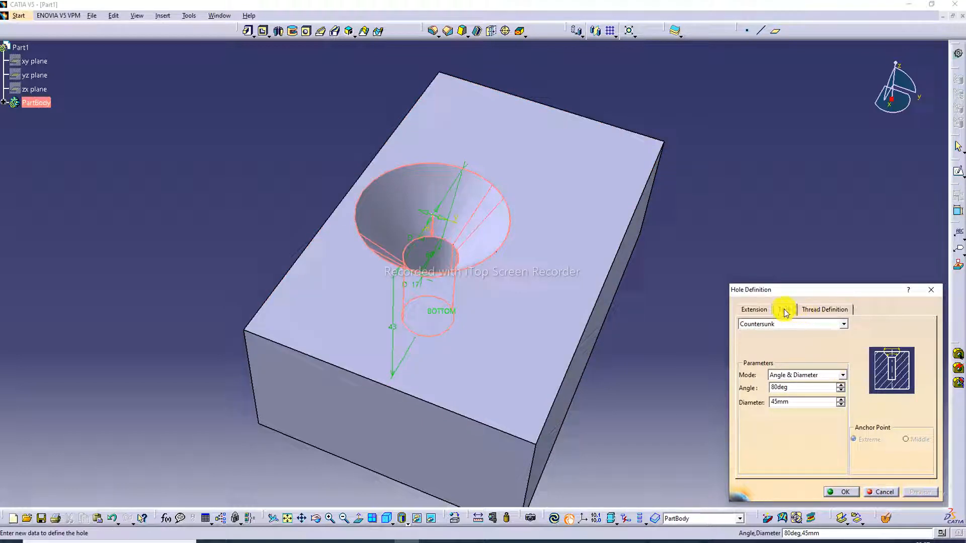
- Change the hole type to Counterdrilled and set the counterdrill's diameter to 47 mm
{"action": "left_click", "coordinate": [790, 324]}
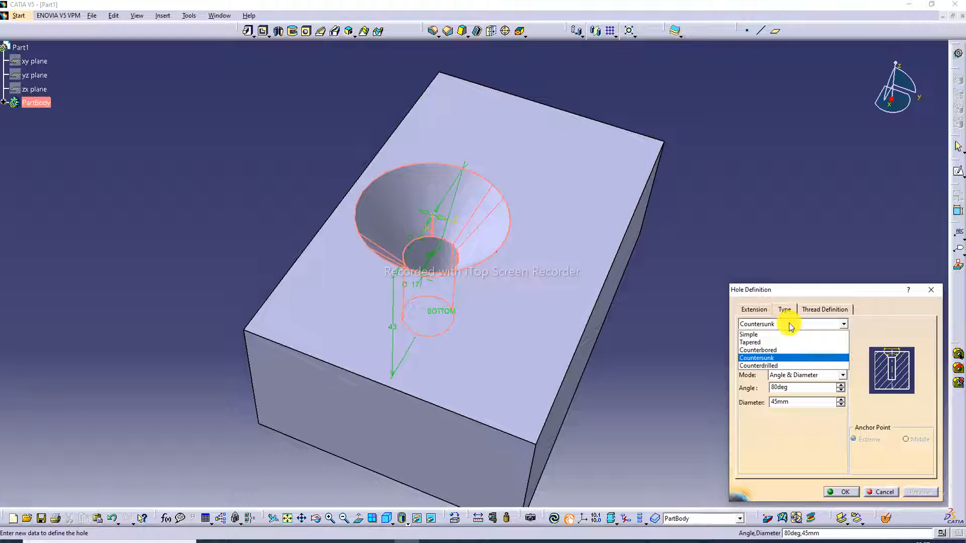
{"action": "left_click", "coordinate": [784, 367]}
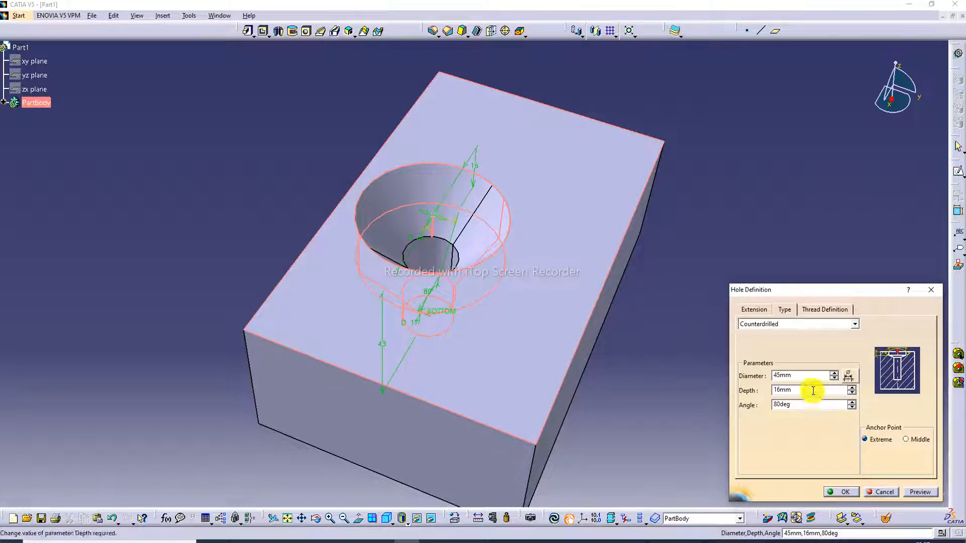
{"action": "left_click", "coordinate": [834, 372]}
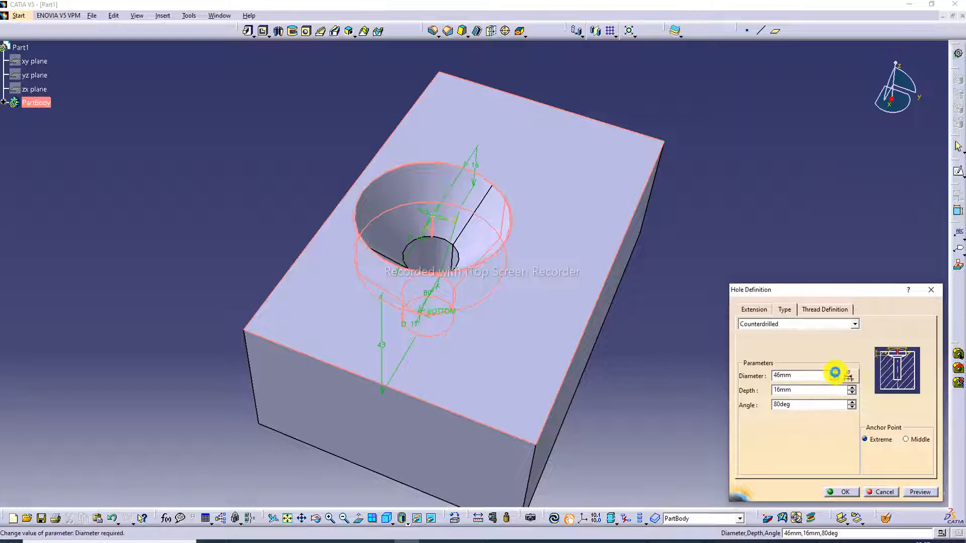
{"action": "left_click", "coordinate": [834, 373]}
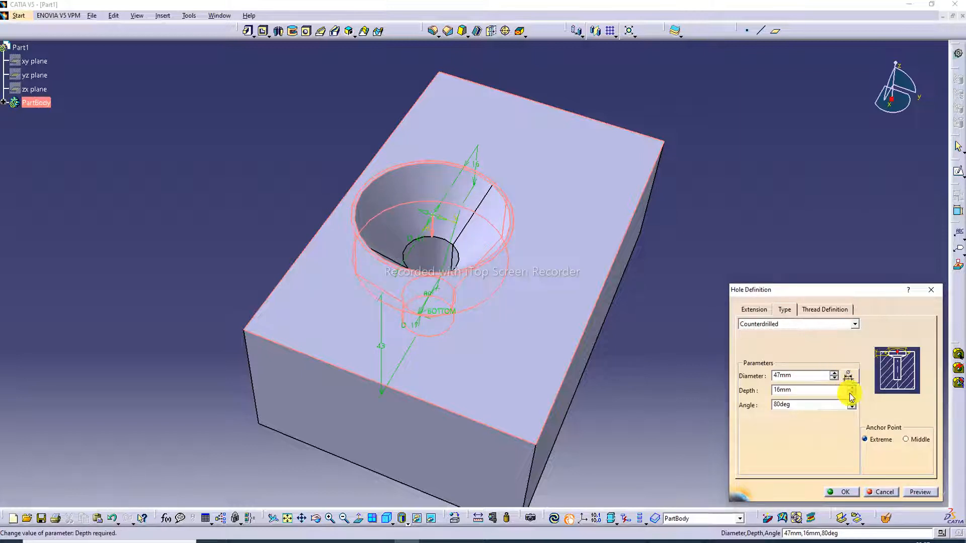
- Set the counterdrill's depth to 19 mm and its angle to 90 degrees, and preview the hole
{"action": "left_click", "coordinate": [851, 387]}
{"action": "left_click", "coordinate": [851, 387]}
{"action": "left_click", "coordinate": [851, 387]}
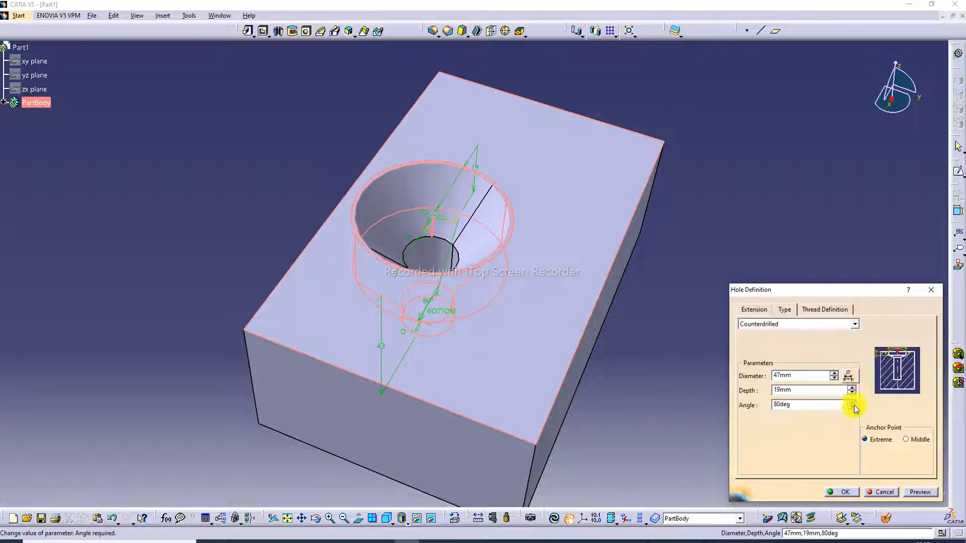
{"action": "double_click", "coordinate": [809, 404]}
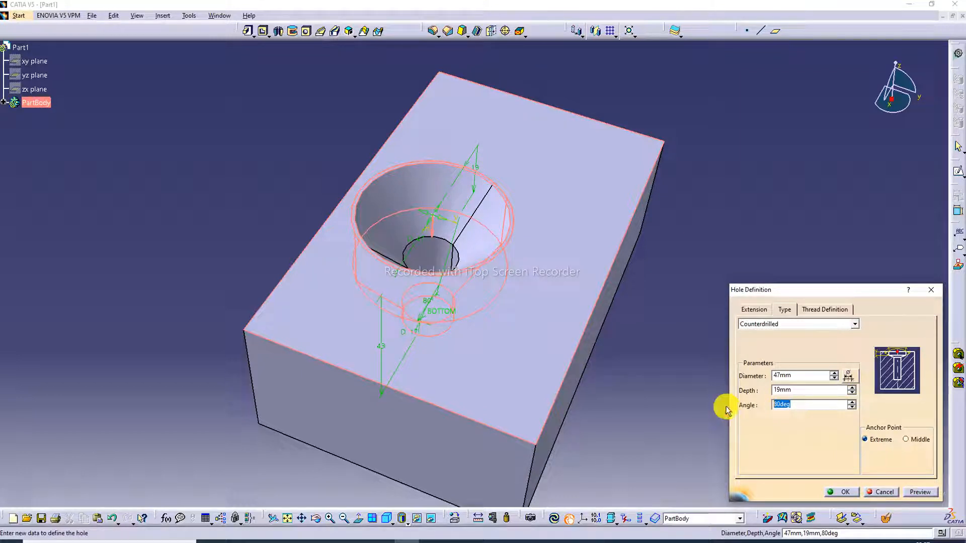
{"action": "type", "text": "90"}
{"action": "key", "text": "Return"}
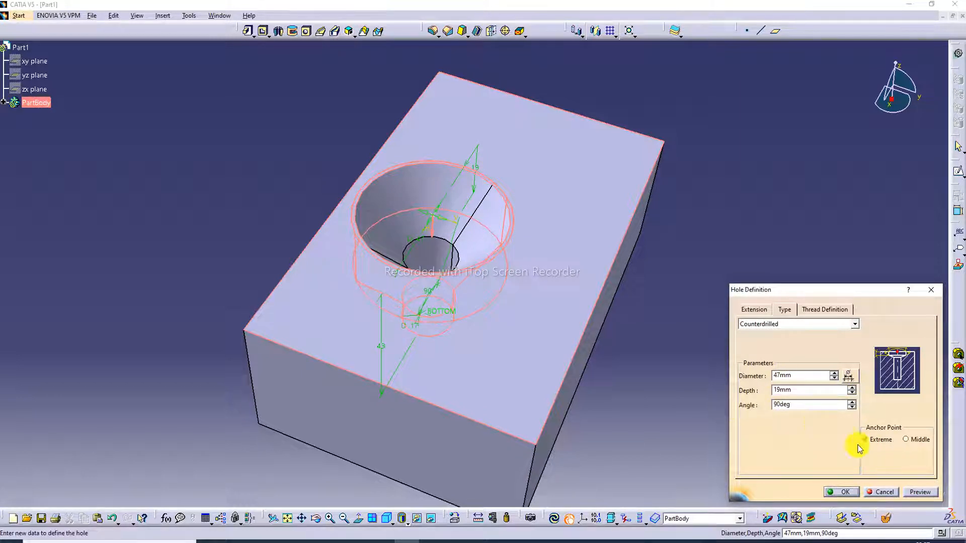
{"action": "left_click", "coordinate": [916, 493]}
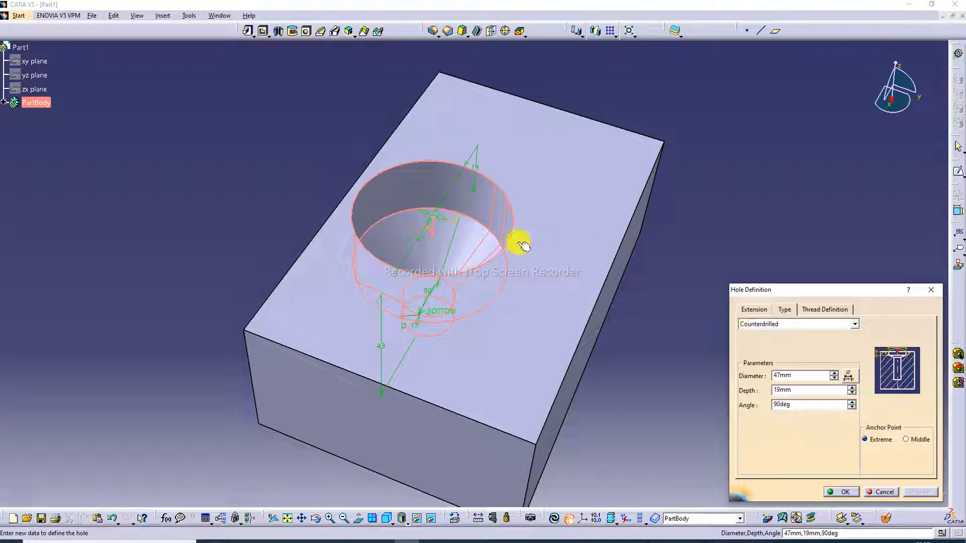
- Make the hole threaded with the Support Depth bottom type, and preview it
{"action": "left_click", "coordinate": [815, 311]}
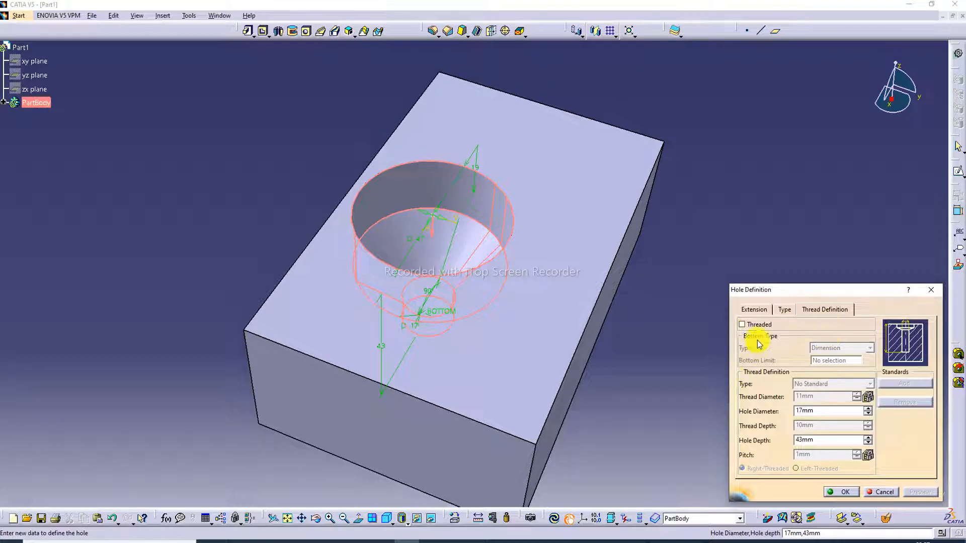
{"action": "left_click", "coordinate": [742, 324]}
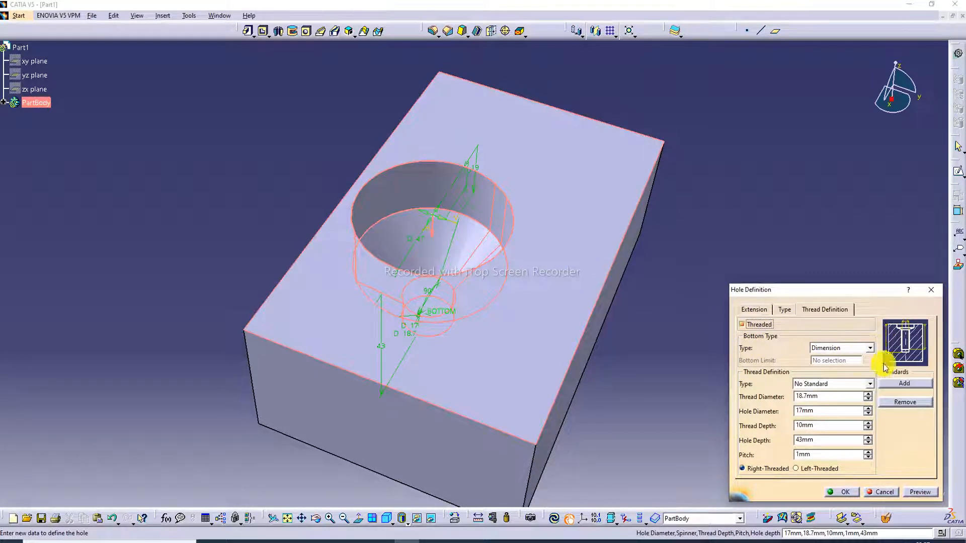
{"action": "left_click", "coordinate": [870, 346]}
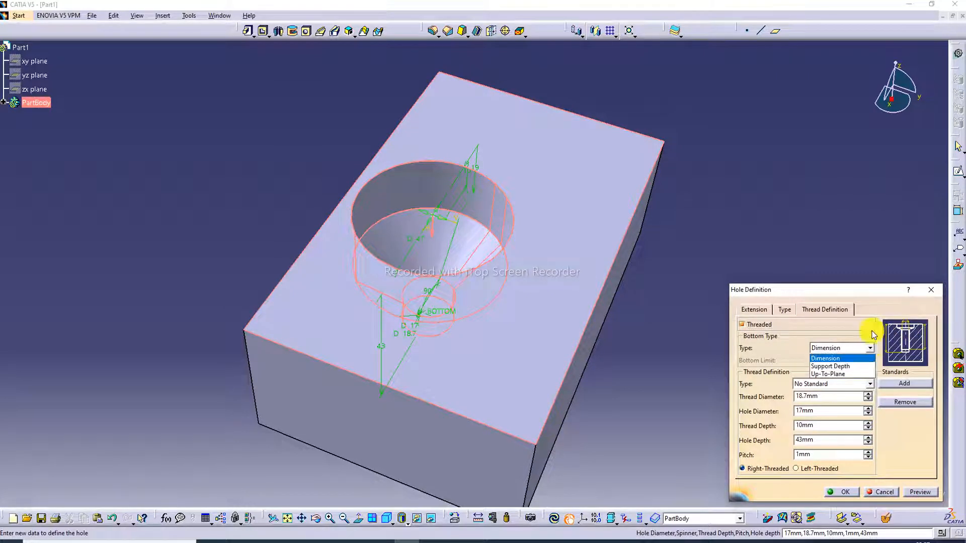
{"action": "left_click", "coordinate": [843, 366]}
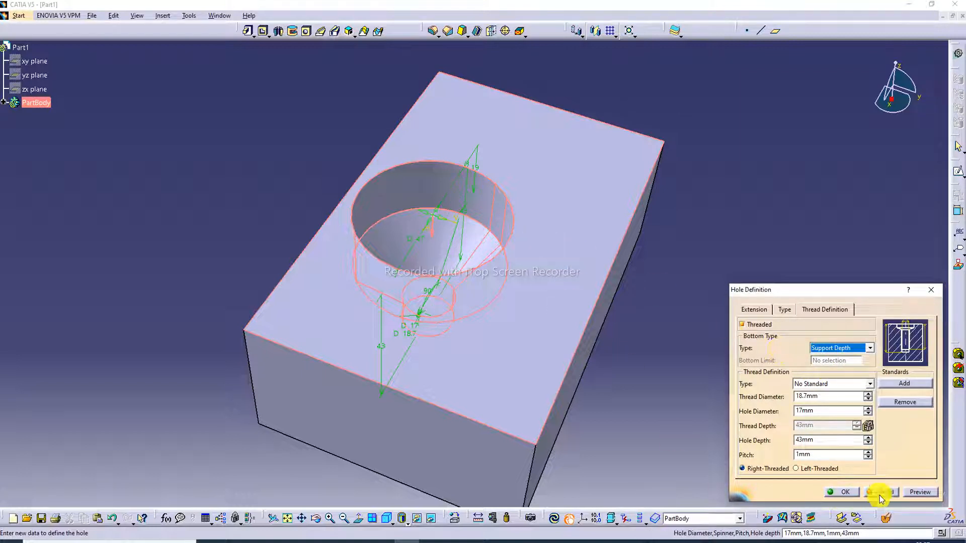
{"action": "left_click", "coordinate": [918, 491]}
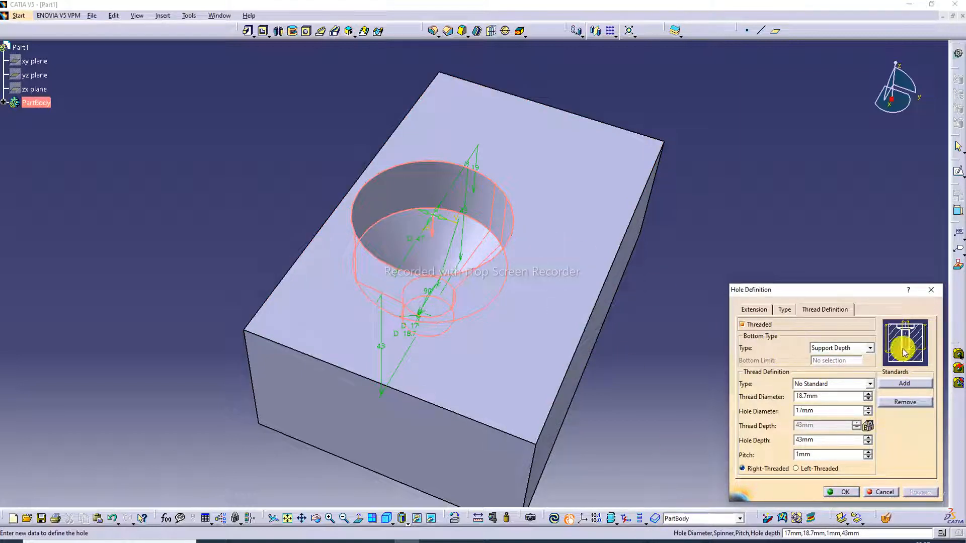
- Change the thread's bottom type to Up-To-Plane with the xy plane as its bottom limit, and preview the hole
{"action": "left_click", "coordinate": [855, 352]}
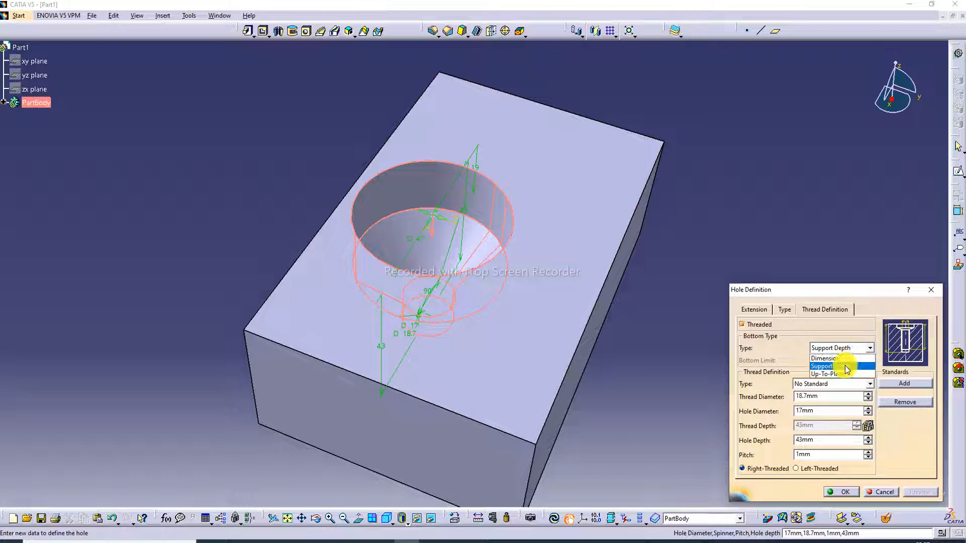
{"action": "left_click", "coordinate": [839, 374]}
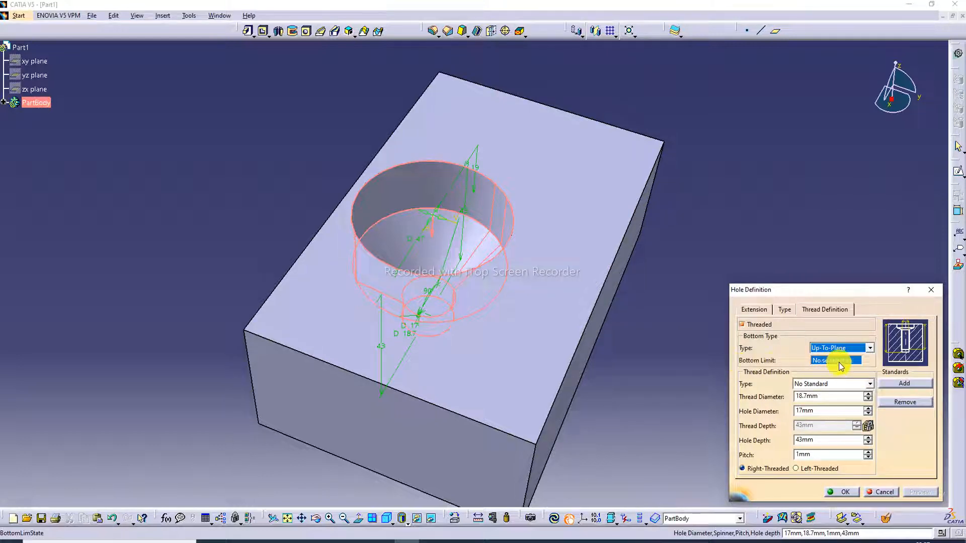
{"action": "right_click", "coordinate": [851, 361]}
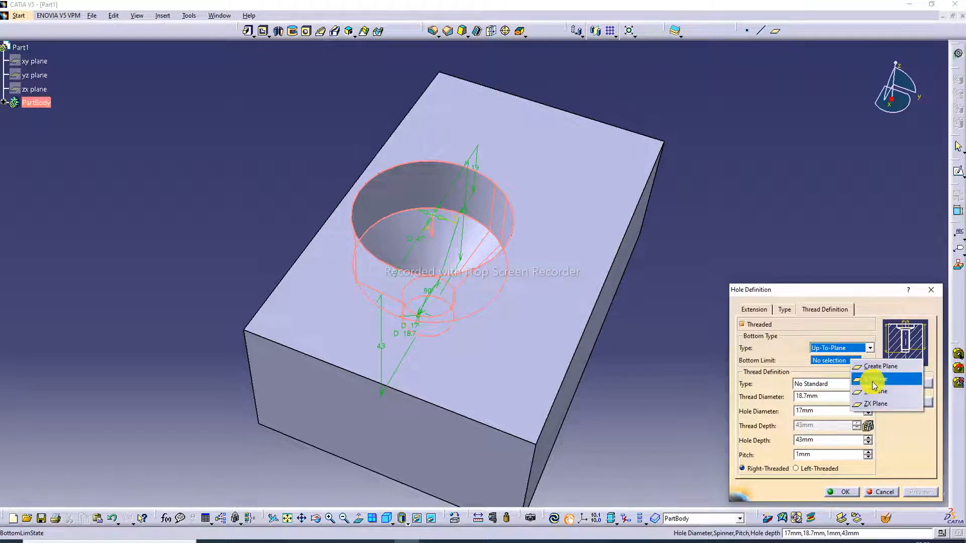
{"action": "left_click", "coordinate": [871, 382]}
{"action": "right_click", "coordinate": [847, 361]}
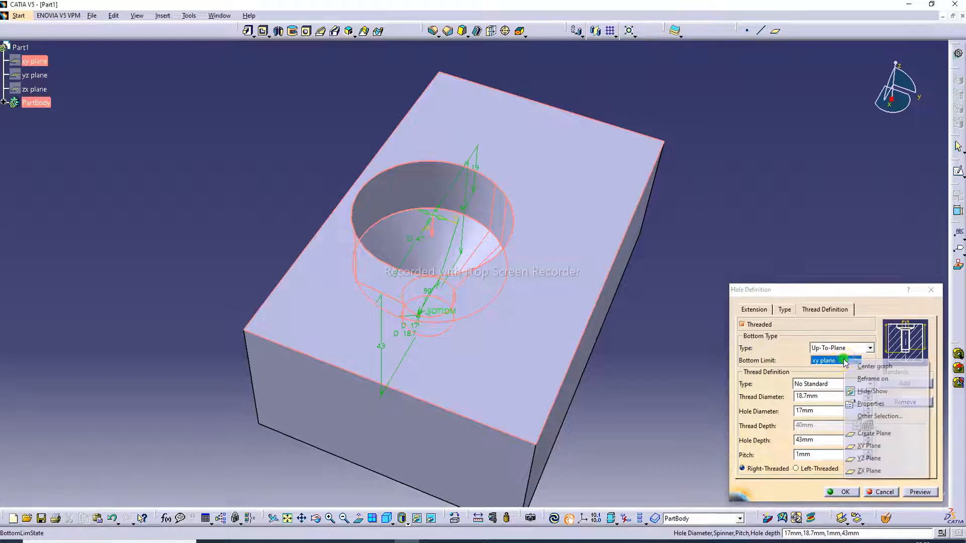
{"action": "left_click", "coordinate": [837, 360]}
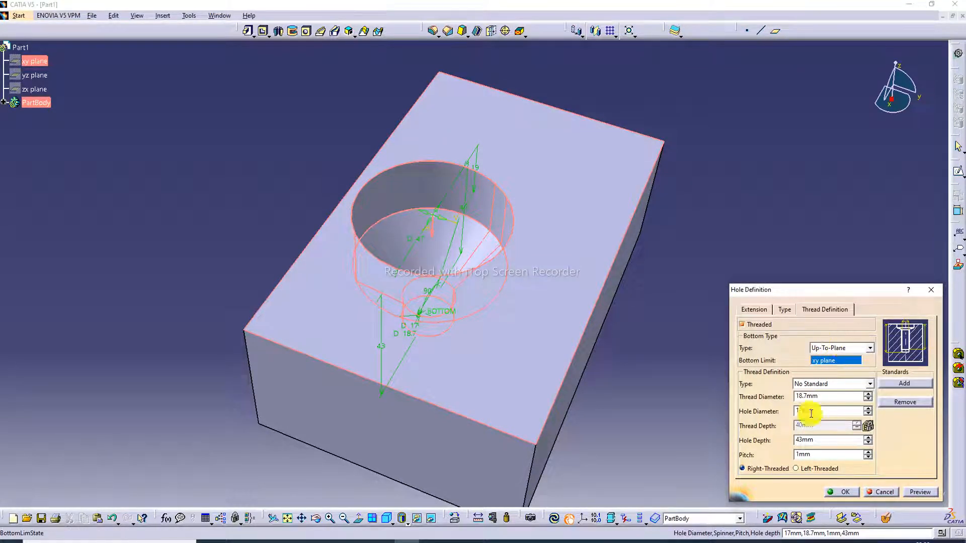
{"action": "left_click", "coordinate": [919, 492]}
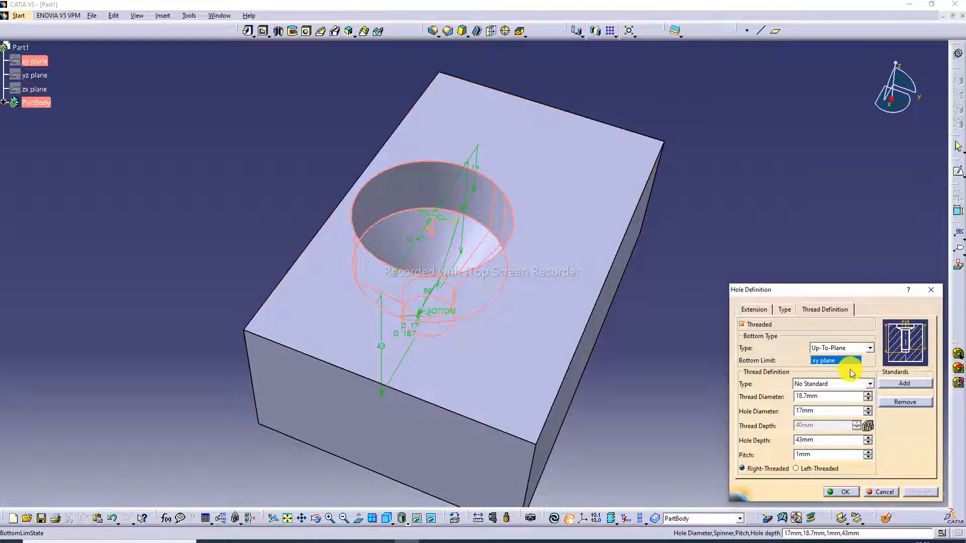
{"action": "left_click", "coordinate": [696, 356]}
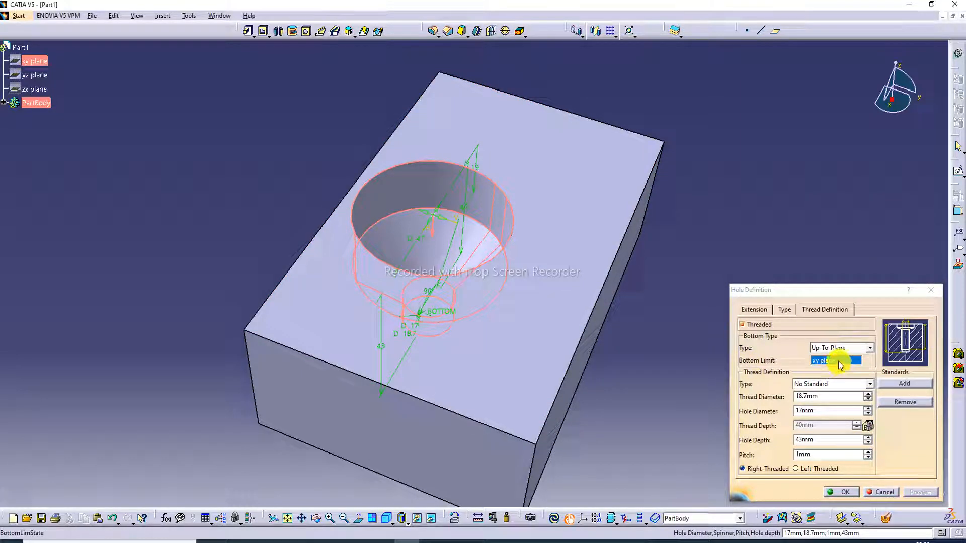
- Set the thread diameter to 22.7 mm and the hole diameter to 21 mm, and preview the hole
{"action": "left_click", "coordinate": [869, 394]}
{"action": "left_click", "coordinate": [869, 394]}
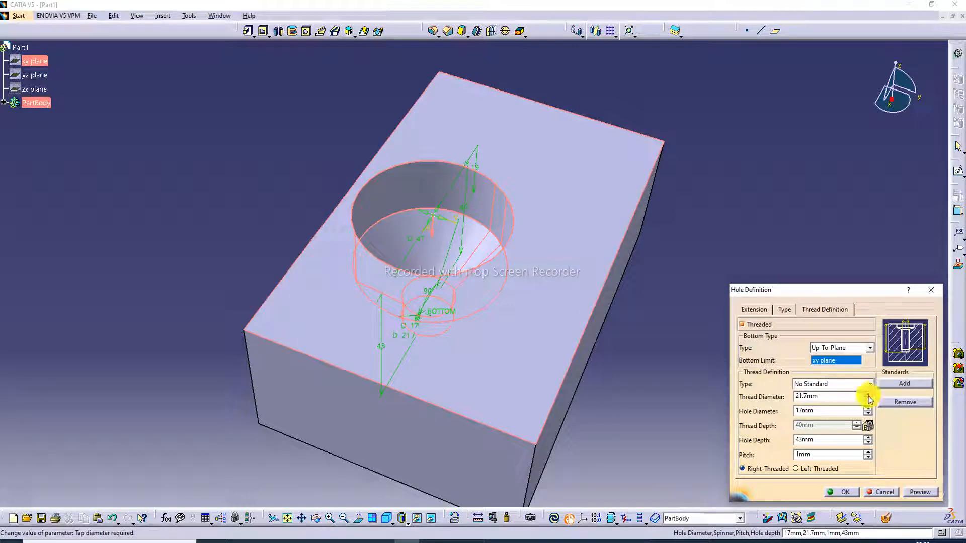
{"action": "left_click", "coordinate": [868, 394]}
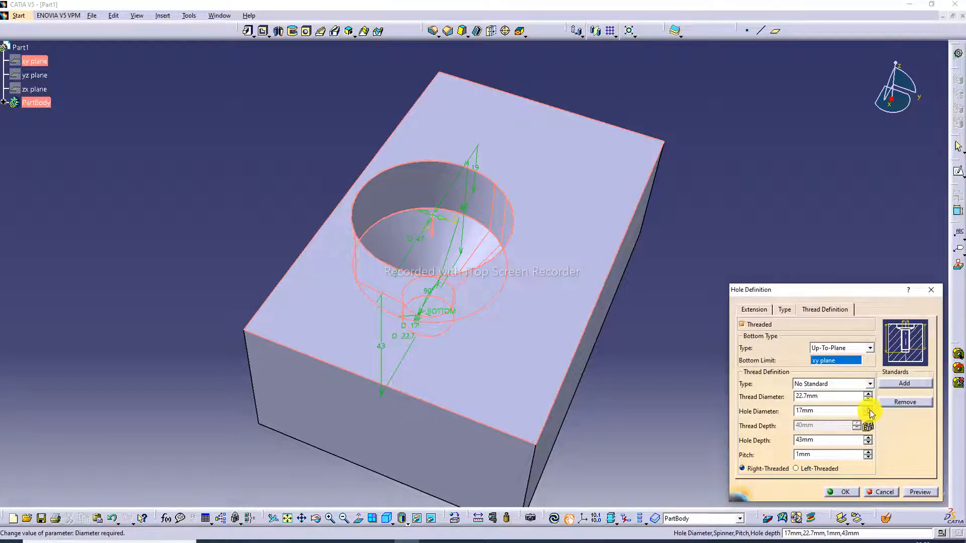
{"action": "left_click", "coordinate": [869, 408]}
{"action": "left_click", "coordinate": [868, 408]}
{"action": "left_click", "coordinate": [869, 408]}
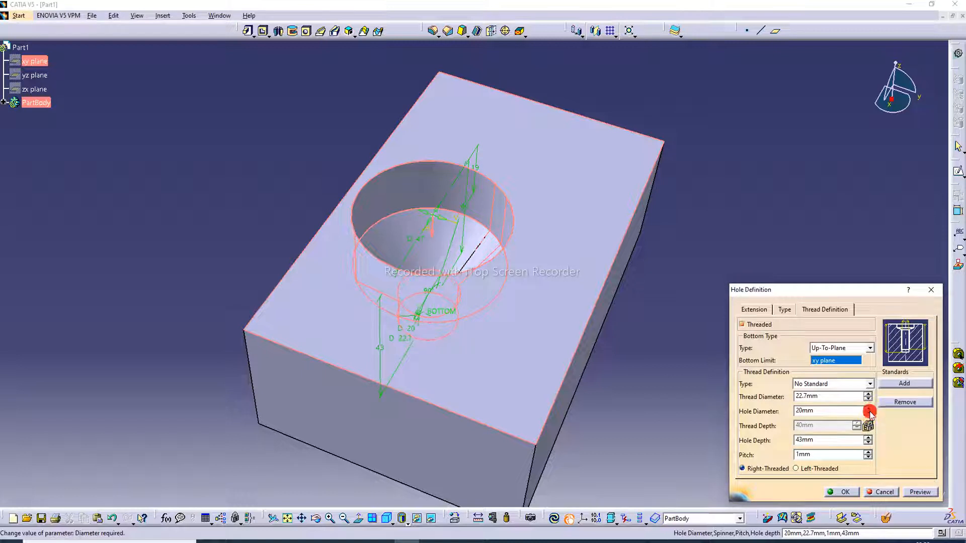
{"action": "left_click", "coordinate": [869, 408]}
{"action": "left_click", "coordinate": [919, 492]}
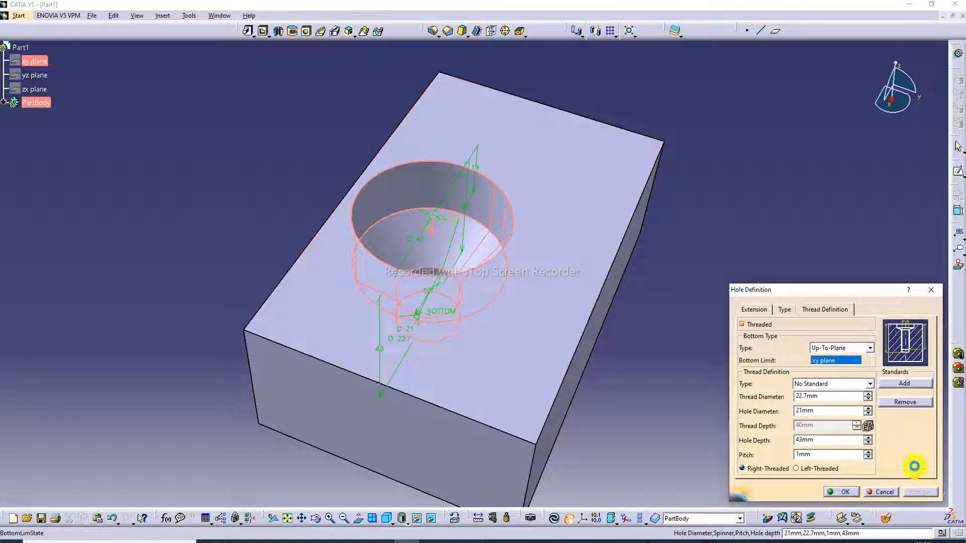
- Set the hole depth to 49 mm and the thread pitch to 3 mm, and preview the hole
{"action": "left_click", "coordinate": [868, 437]}
{"action": "left_click", "coordinate": [869, 437]}
{"action": "left_click", "coordinate": [868, 437]}
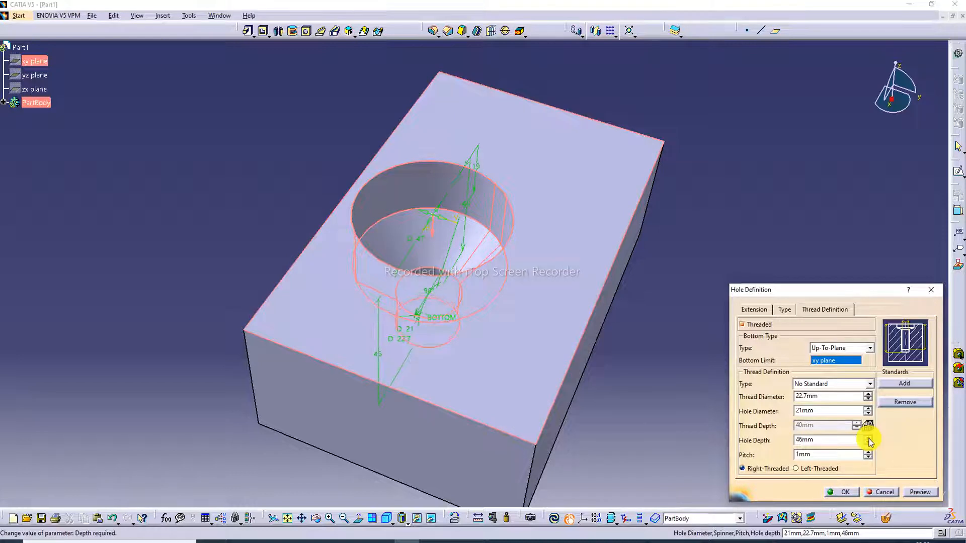
{"action": "left_click", "coordinate": [869, 437]}
{"action": "left_click", "coordinate": [869, 437]}
{"action": "left_click", "coordinate": [868, 437]}
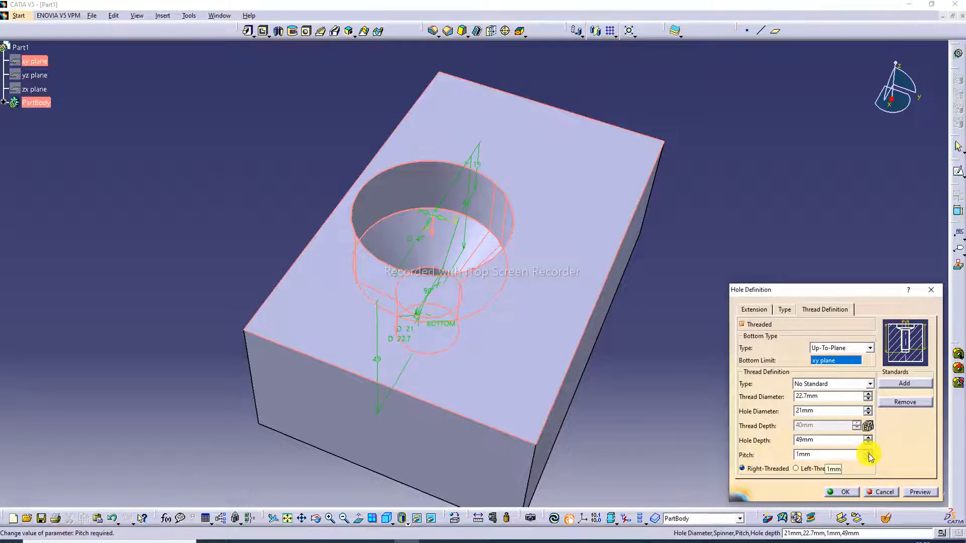
{"action": "left_click", "coordinate": [869, 453]}
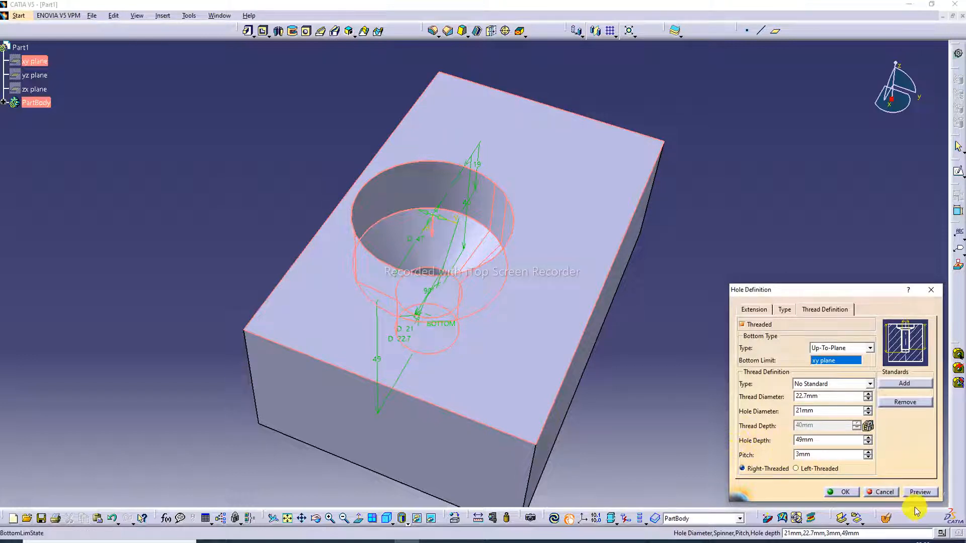
{"action": "left_click", "coordinate": [920, 492]}
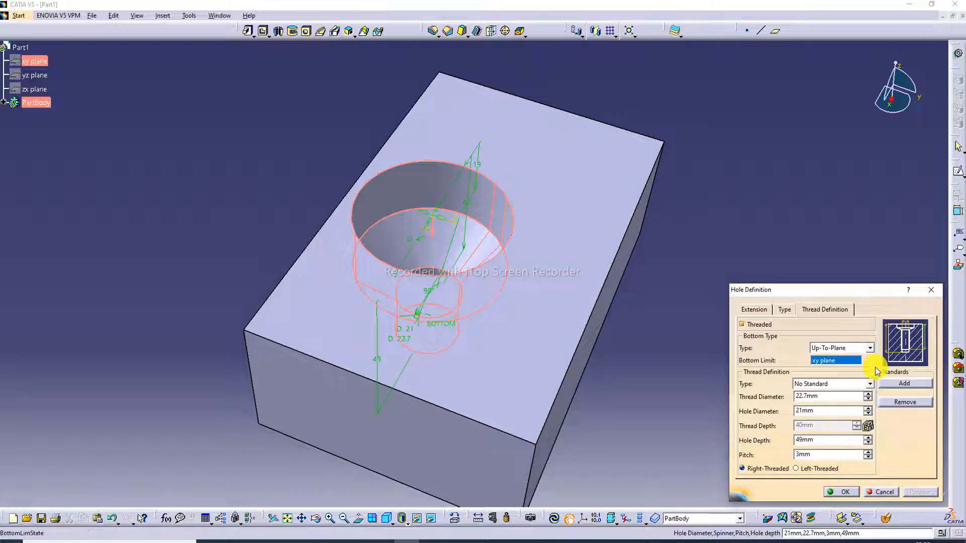
- Create the threaded counterdrilled hole with the defined settings and inspect it from above
{"action": "left_click", "coordinate": [840, 491]}
{"action": "left_click", "coordinate": [763, 336]}
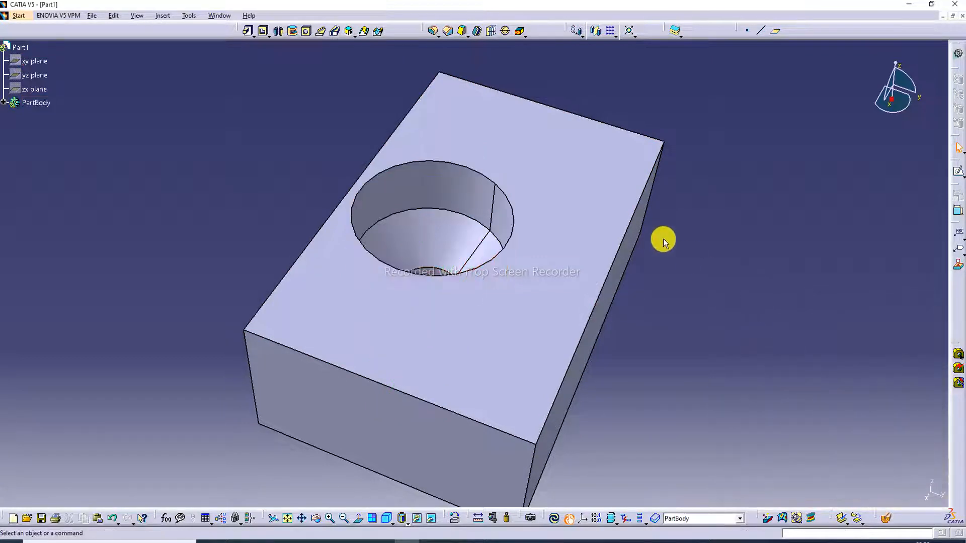
{"action": "middle_click_drag", "start_coordinate": [506, 263], "coordinate": [636, 223]}
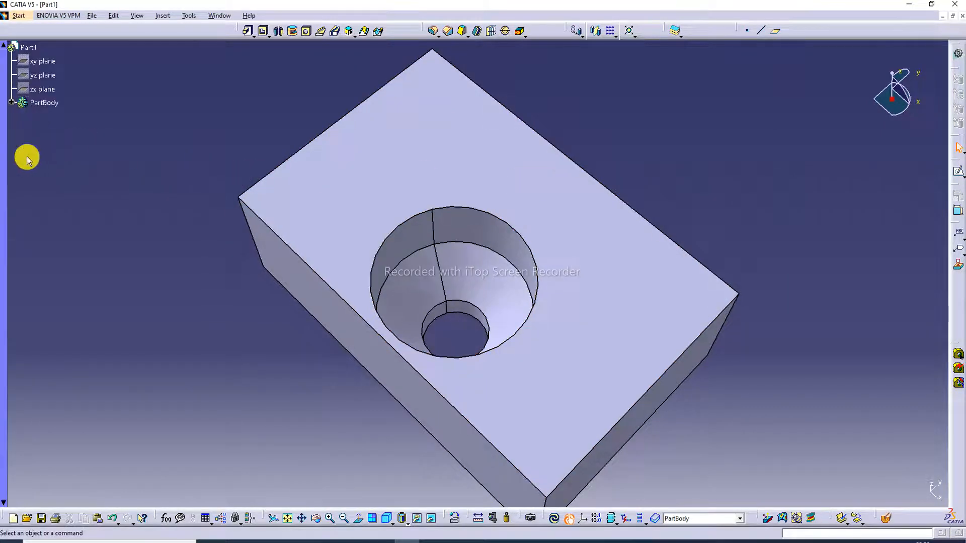
- Change the fill color of the whole PartBody to tan in its graphic properties
{"action": "left_click", "coordinate": [11, 104]}
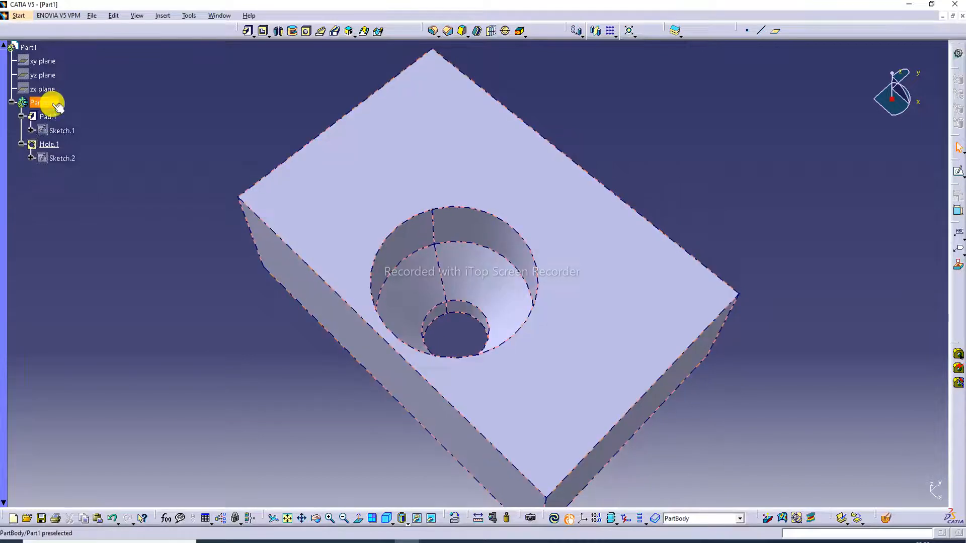
{"action": "right_click", "coordinate": [54, 104]}
{"action": "left_click", "coordinate": [79, 149]}
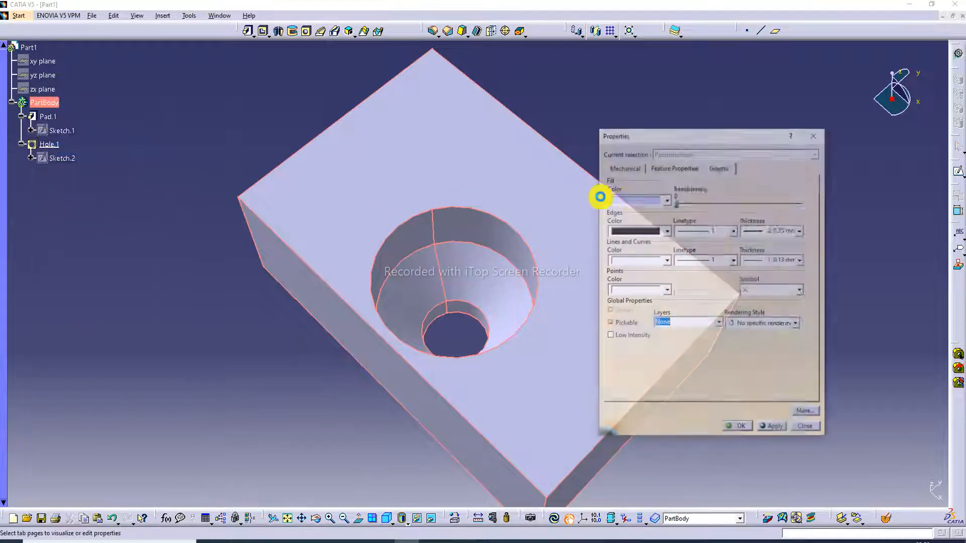
{"action": "left_click", "coordinate": [667, 200]}
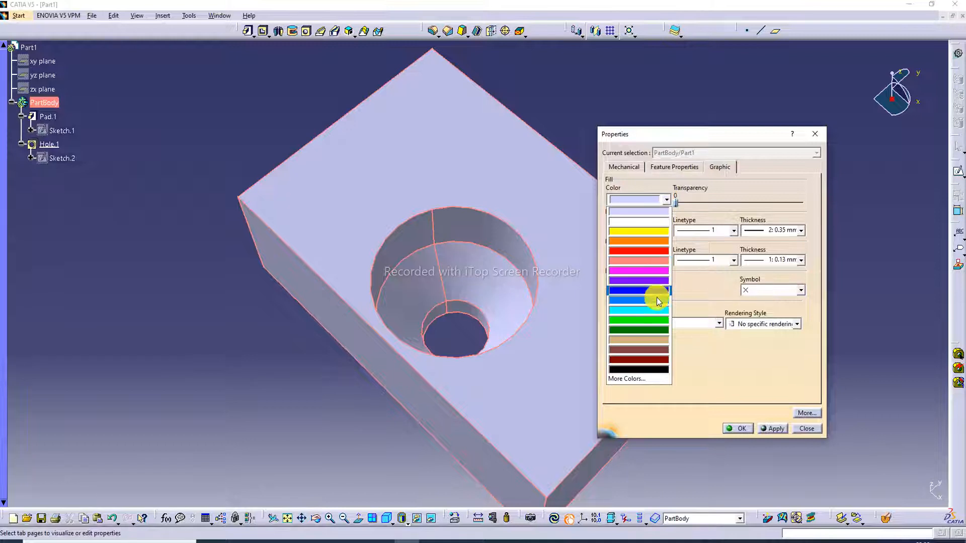
{"action": "left_click", "coordinate": [653, 338]}
{"action": "left_click", "coordinate": [737, 428]}
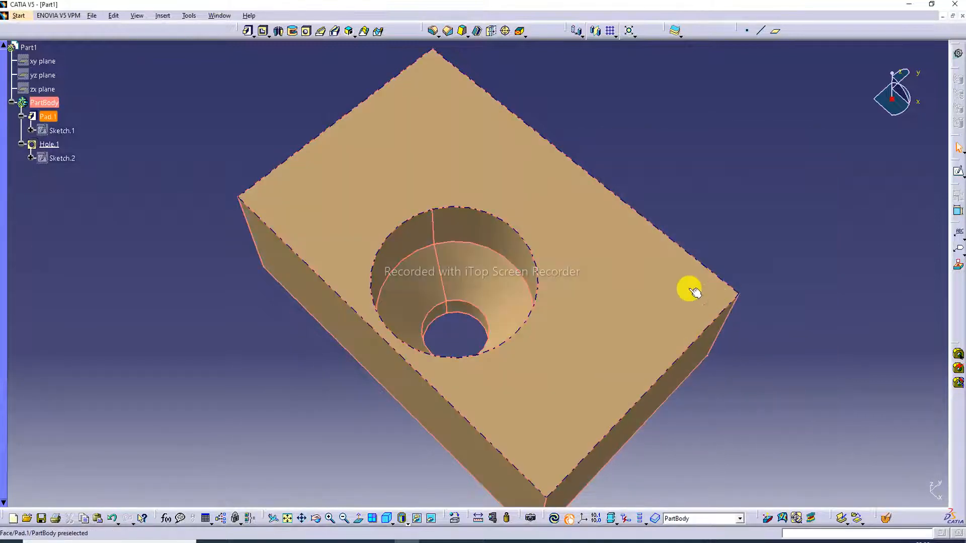
{"action": "left_click", "coordinate": [50, 146]}
{"action": "right_click", "coordinate": [56, 148]}
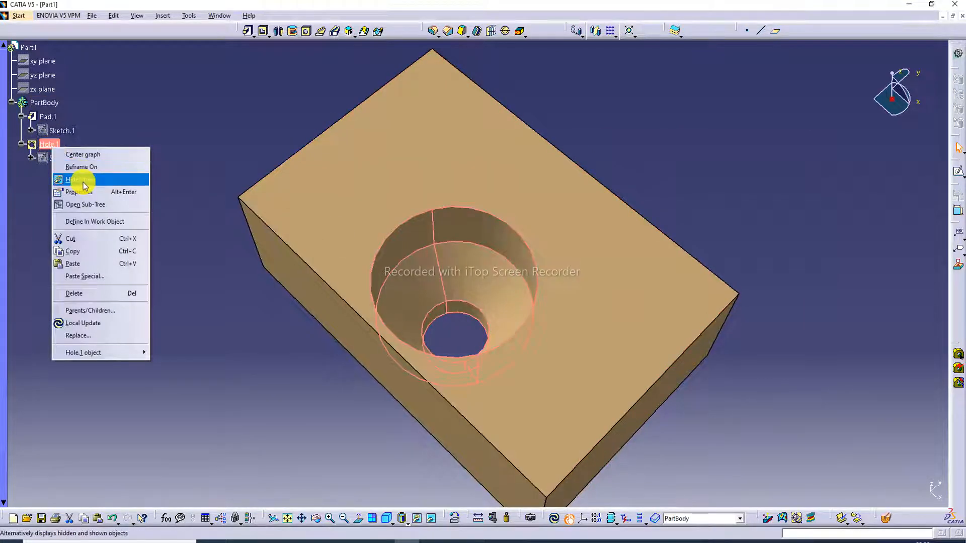
{"action": "left_click", "coordinate": [83, 182]}
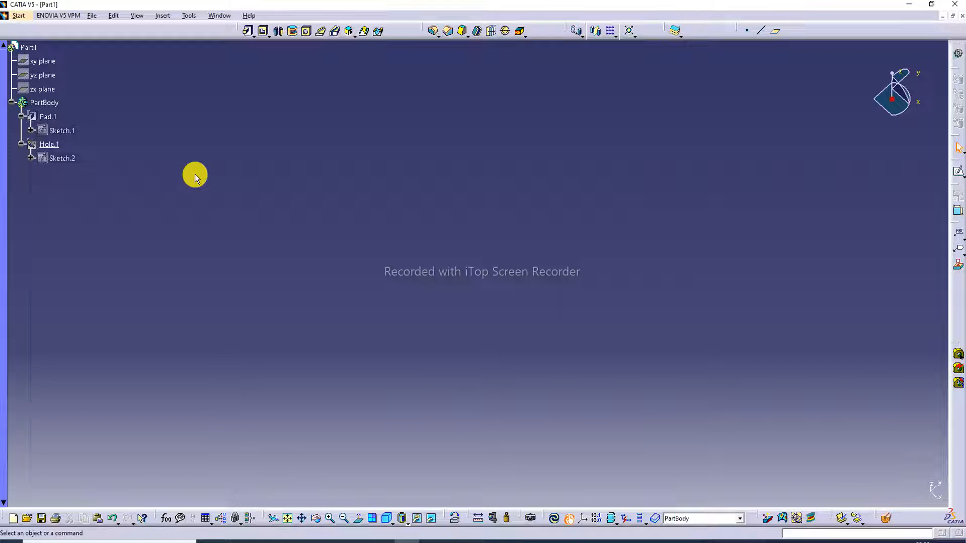
{"action": "left_click", "coordinate": [109, 517]}
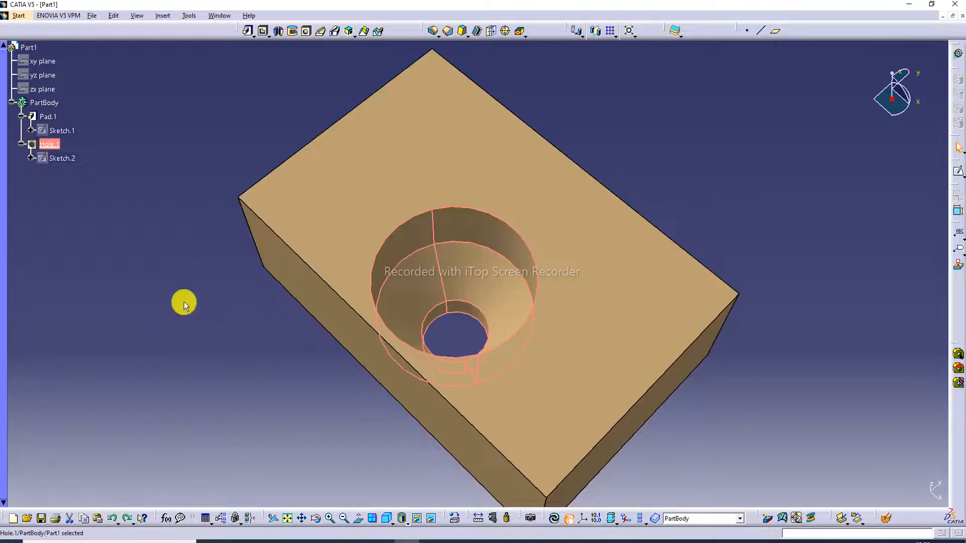
- Change the fill color of Hole.1 to magenta in its graphic properties and view the colored hole
{"action": "right_click", "coordinate": [53, 149]}
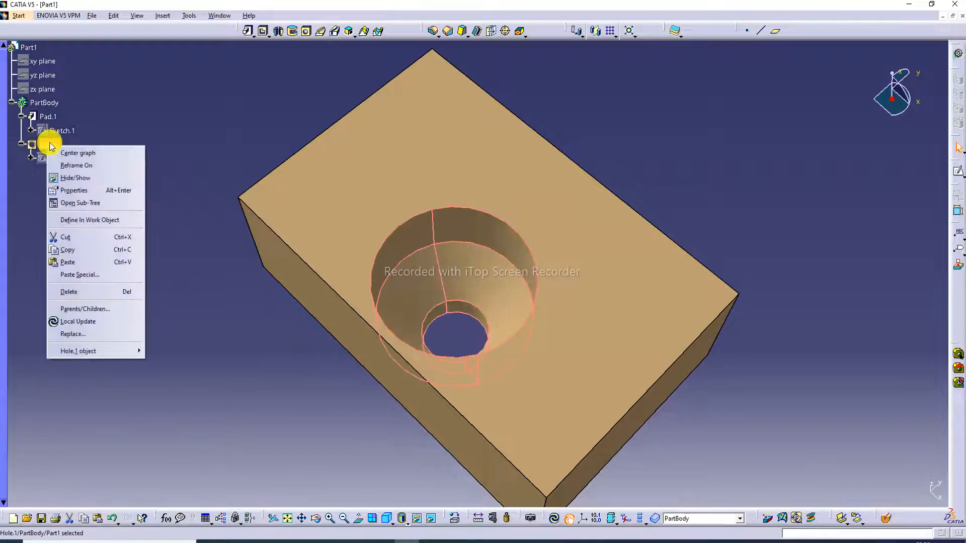
{"action": "left_click", "coordinate": [81, 188]}
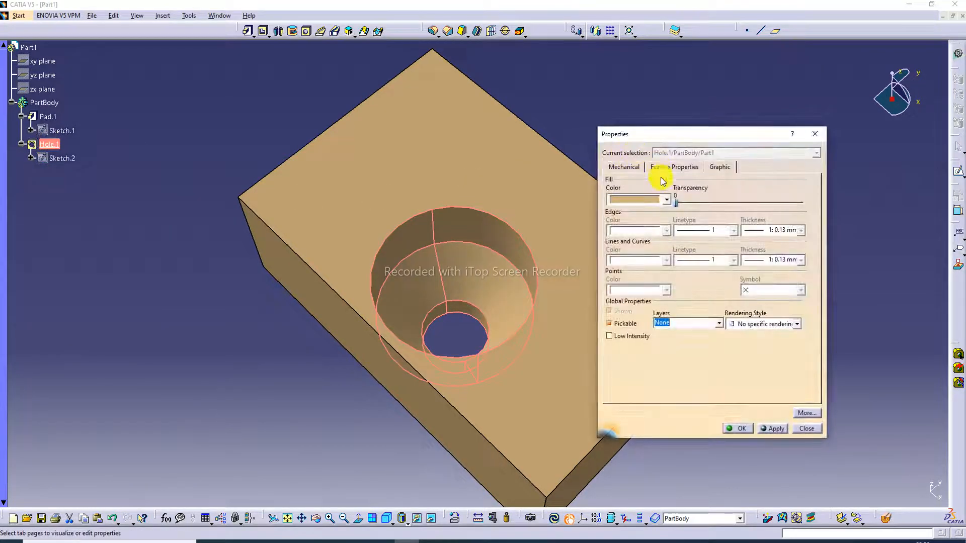
{"action": "left_click", "coordinate": [665, 198]}
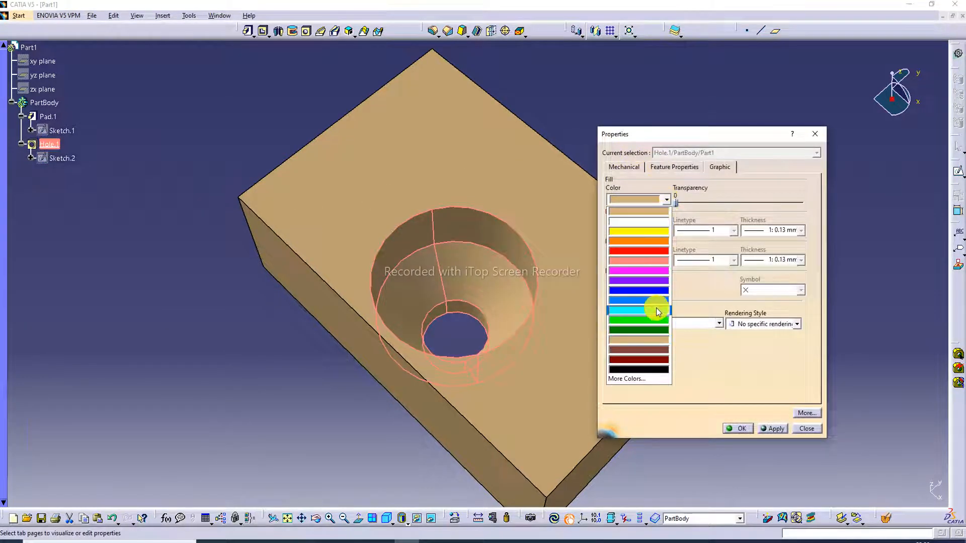
{"action": "left_click", "coordinate": [647, 271]}
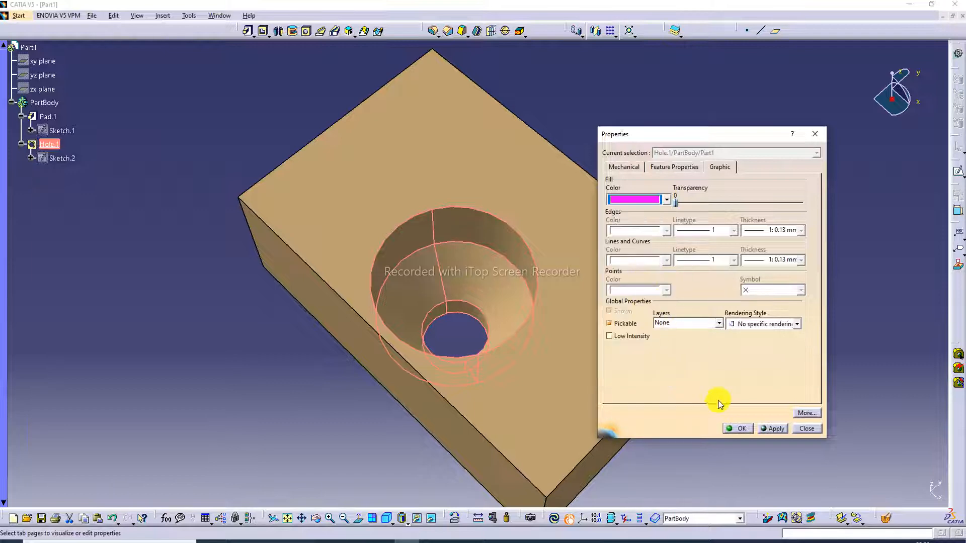
{"action": "left_click", "coordinate": [742, 426]}
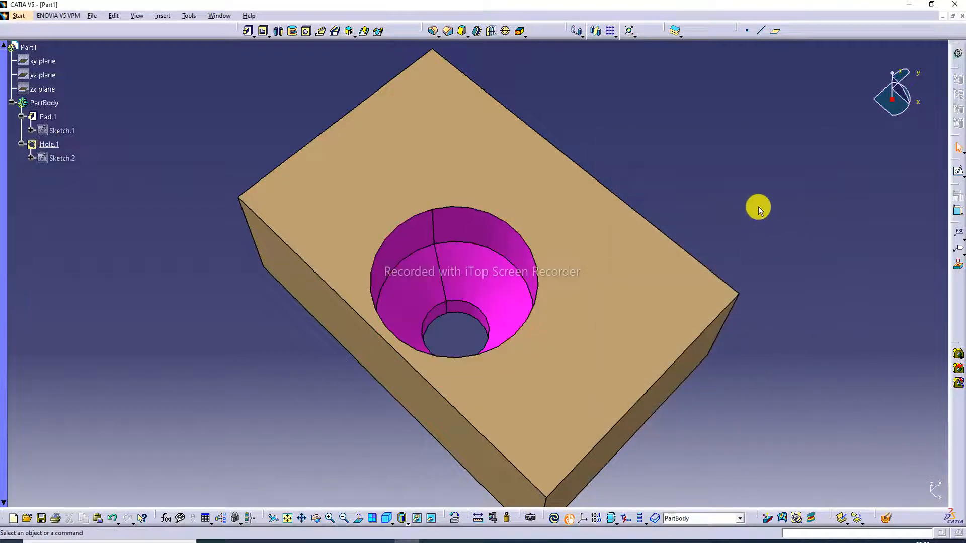
{"action": "middle_click_drag", "start_coordinate": [647, 201], "coordinate": [666, 150]}
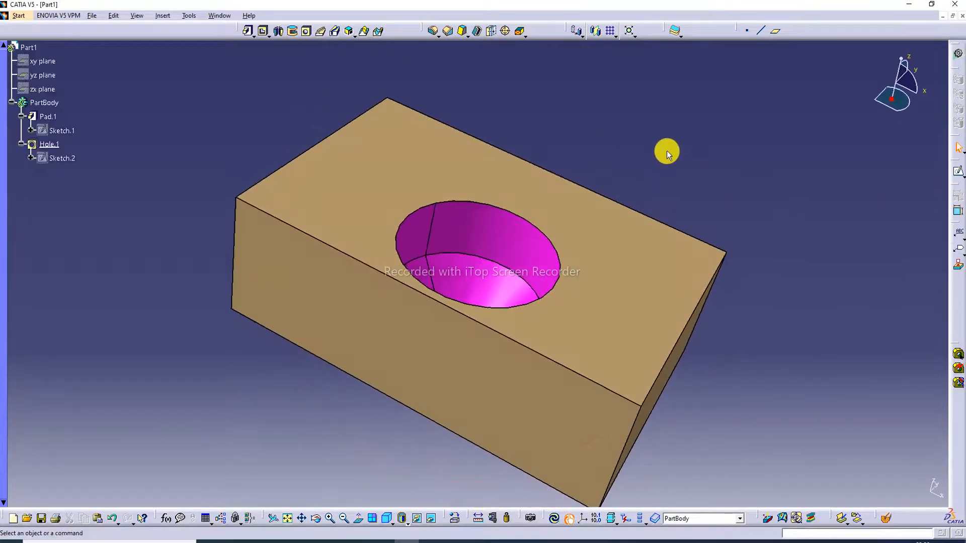
- Place a second hole on the block's top face between the magenta hole and the short edge, with type Countersunk
{"action": "left_click", "coordinate": [304, 32]}
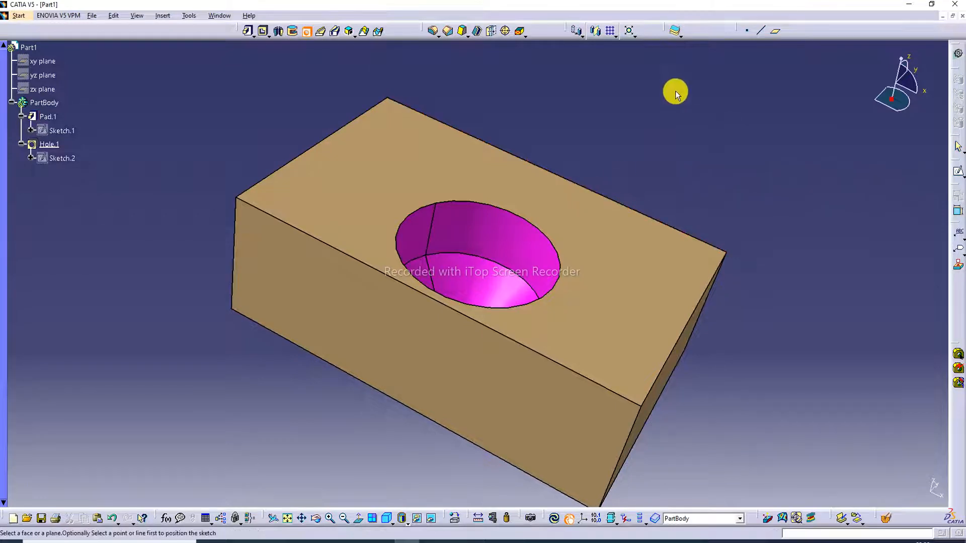
{"action": "left_click", "coordinate": [632, 270]}
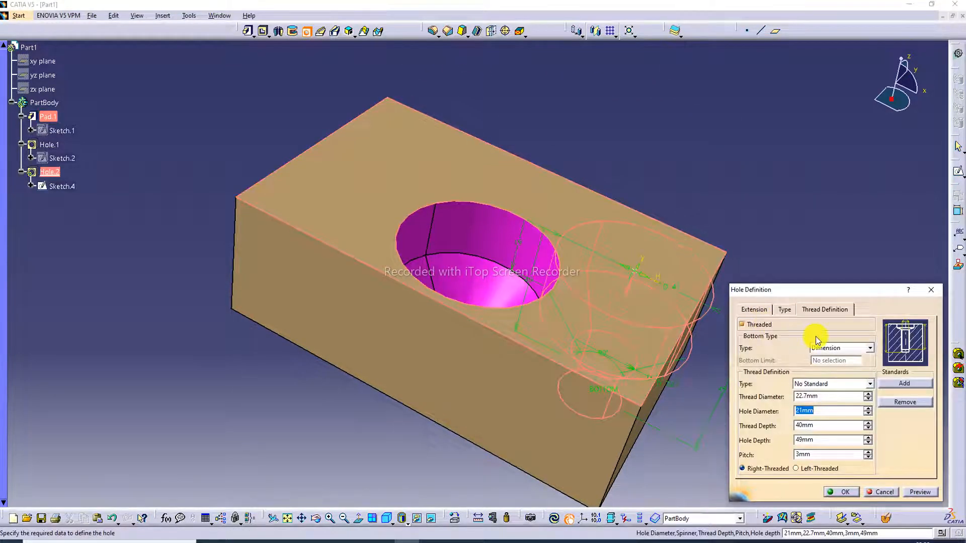
{"action": "left_click", "coordinate": [785, 310]}
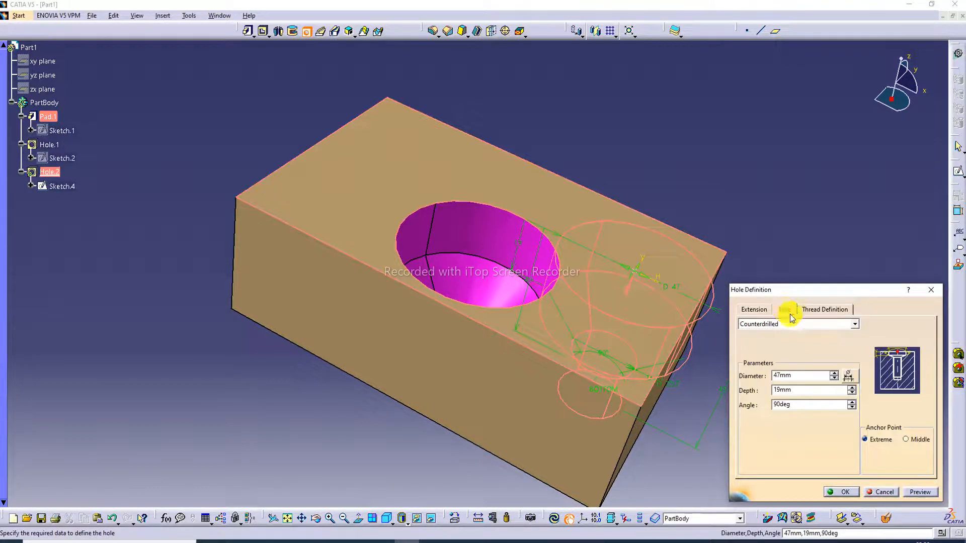
{"action": "left_click", "coordinate": [792, 325]}
{"action": "left_click", "coordinate": [787, 357]}
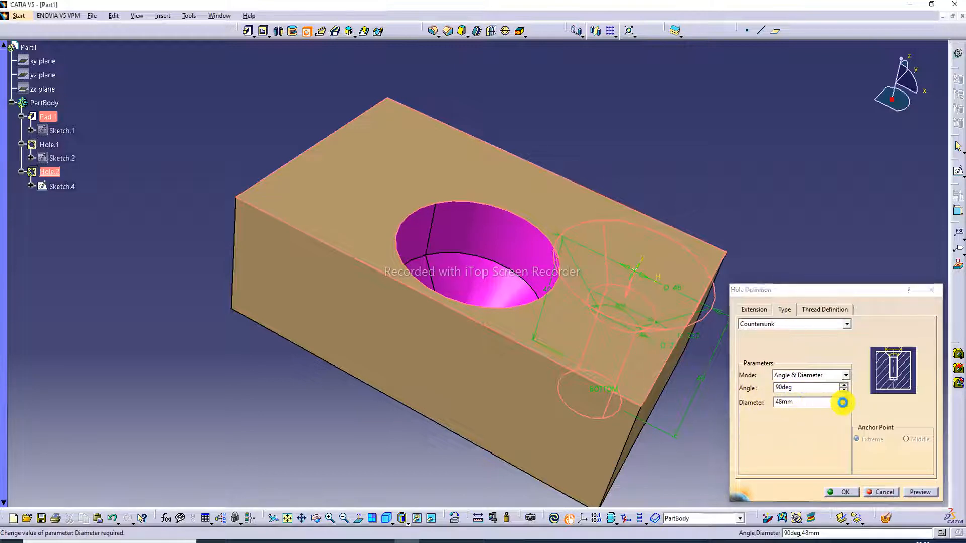
- Set the countersink diameter of the second hole to 39 mm
{"action": "left_click", "coordinate": [843, 405]}
{"action": "left_click", "coordinate": [843, 404]}
{"action": "left_click", "coordinate": [843, 405]}
{"action": "left_click", "coordinate": [843, 404]}
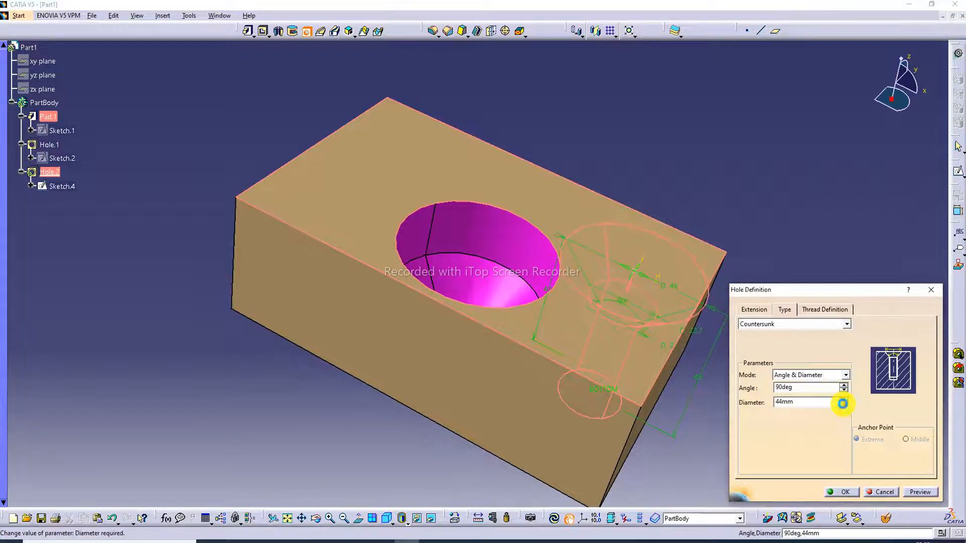
{"action": "left_click", "coordinate": [843, 404]}
{"action": "left_click", "coordinate": [843, 404]}
{"action": "left_click", "coordinate": [843, 404]}
{"action": "left_click", "coordinate": [843, 404]}
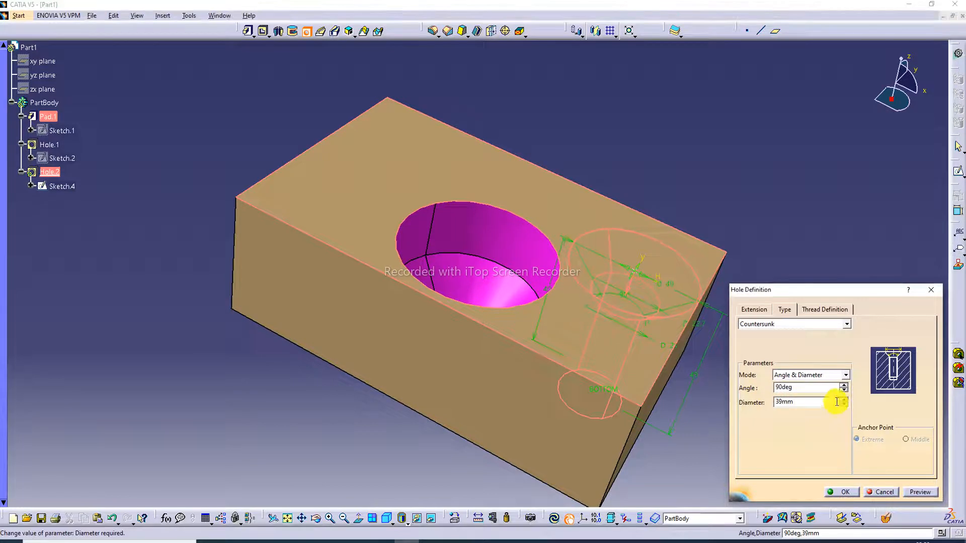
- Set the blind depth of the countersunk hole to 45 mm and create the hole
{"action": "left_click", "coordinate": [754, 309]}
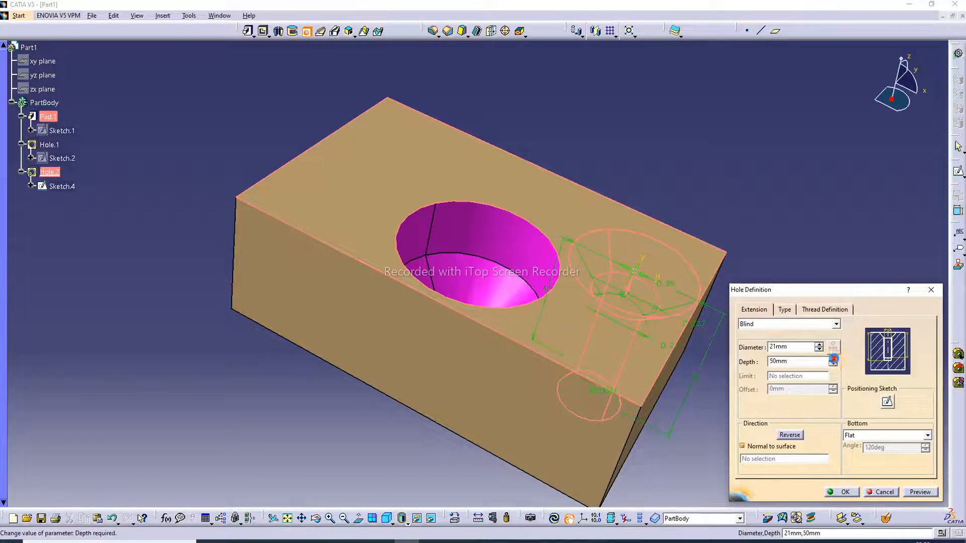
{"action": "left_click", "coordinate": [834, 362]}
{"action": "left_click", "coordinate": [834, 365]}
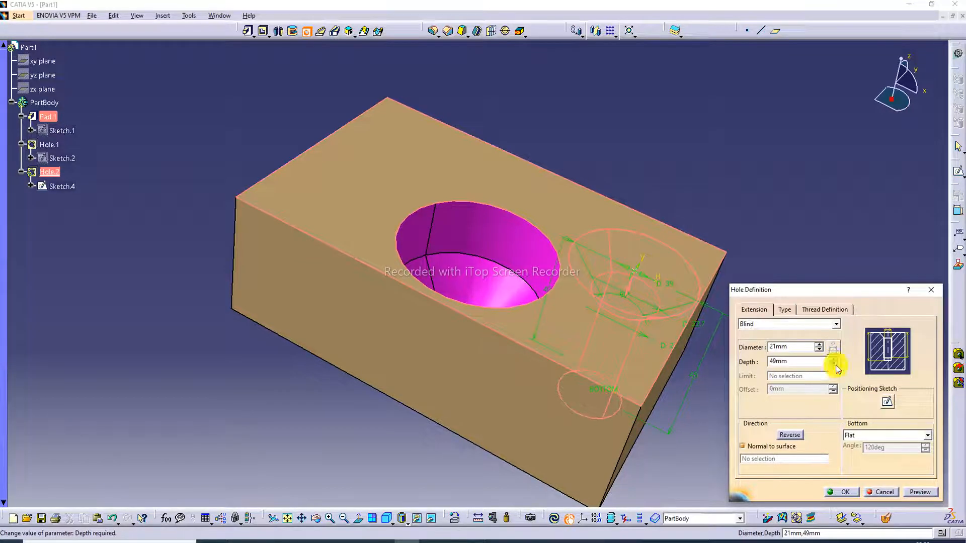
{"action": "left_click", "coordinate": [834, 364]}
{"action": "left_click", "coordinate": [833, 365]}
{"action": "left_click", "coordinate": [833, 365]}
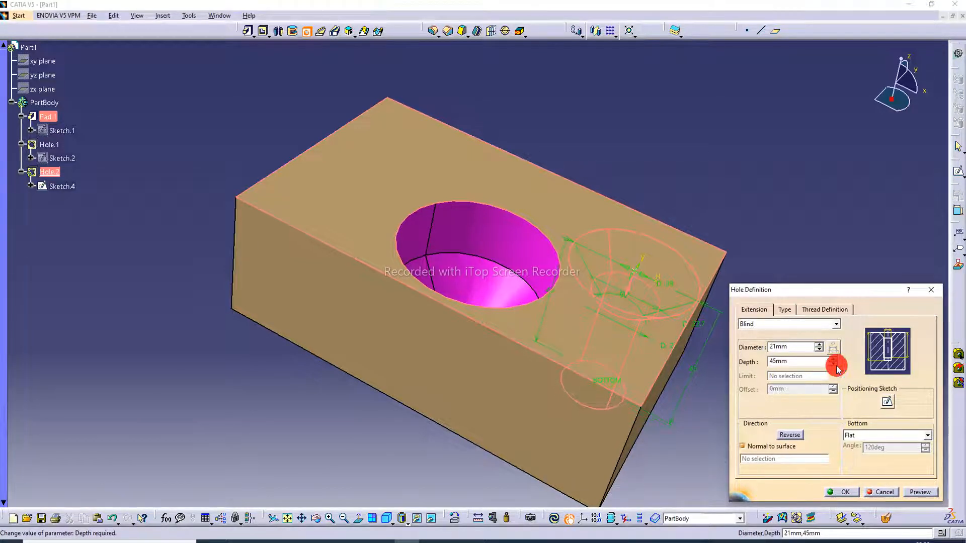
{"action": "left_click", "coordinate": [918, 493]}
{"action": "left_click", "coordinate": [841, 492]}
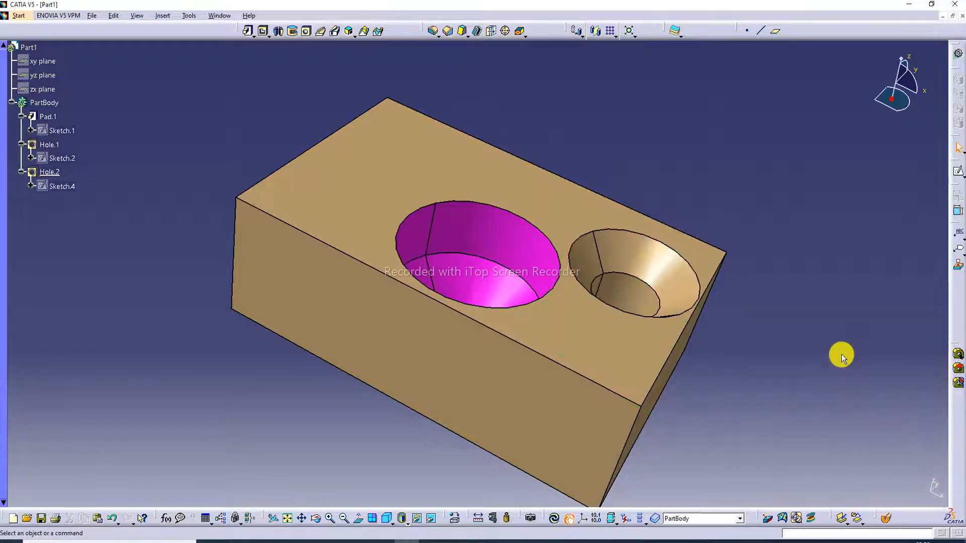
{"action": "middle_click_drag", "start_coordinate": [654, 269], "coordinate": [548, 316]}
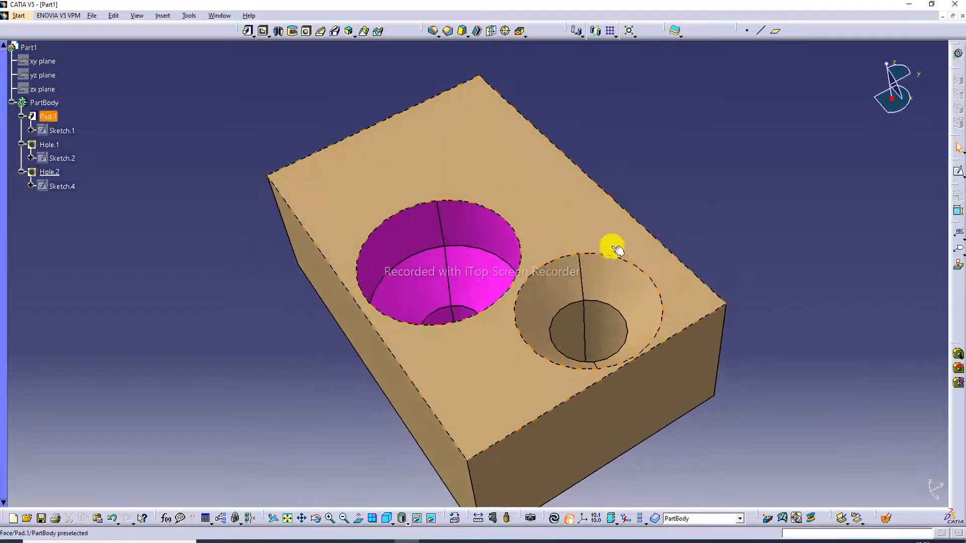
- Place a third hole on the top face at the opposite end of the block, with type Simple and its direction into the block
{"action": "left_click", "coordinate": [304, 32]}
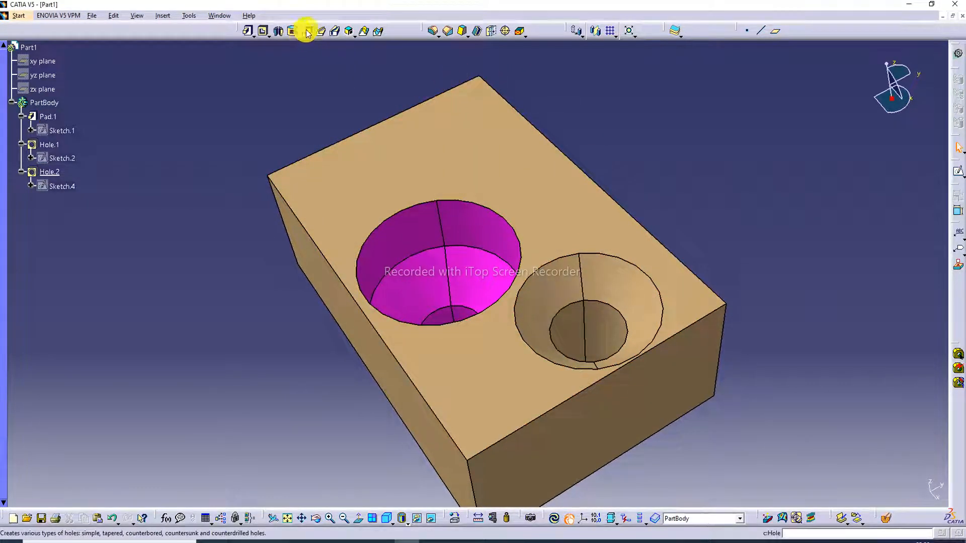
{"action": "left_click", "coordinate": [463, 135]}
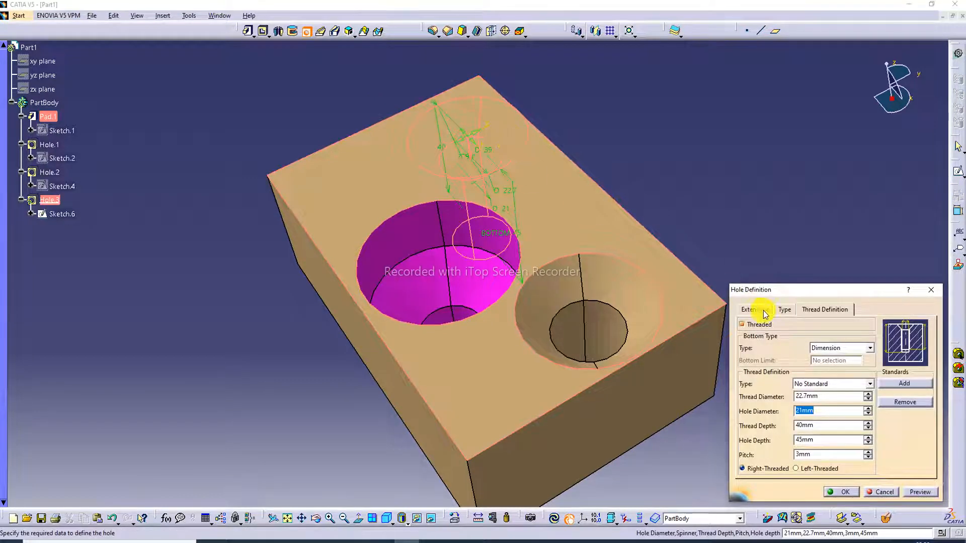
{"action": "left_click", "coordinate": [784, 309]}
{"action": "left_click", "coordinate": [789, 323]}
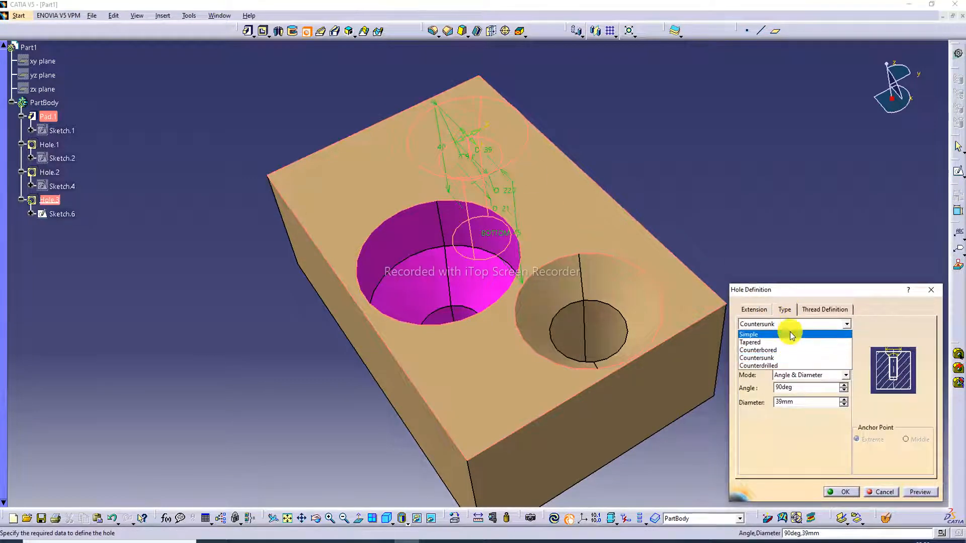
{"action": "left_click", "coordinate": [789, 332]}
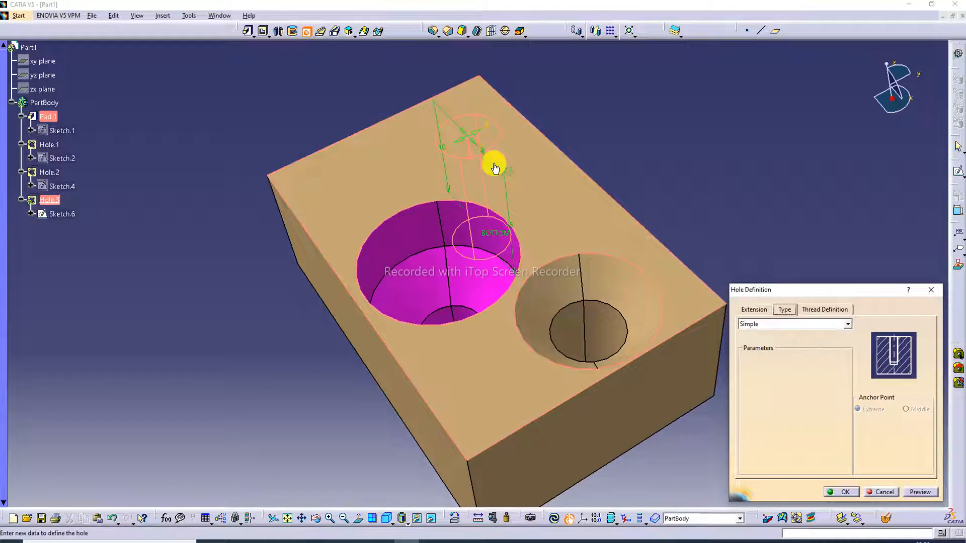
{"action": "left_click", "coordinate": [467, 135]}
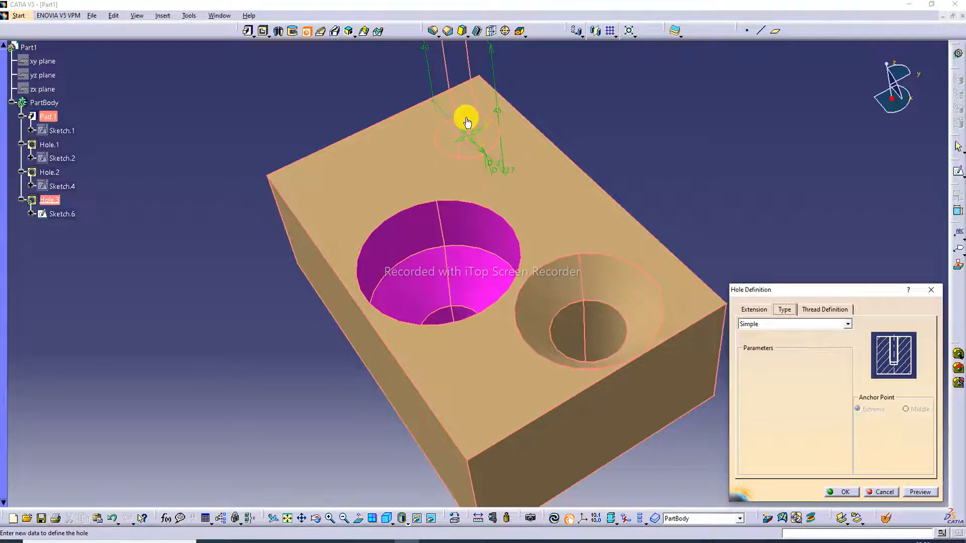
{"action": "left_click", "coordinate": [465, 121]}
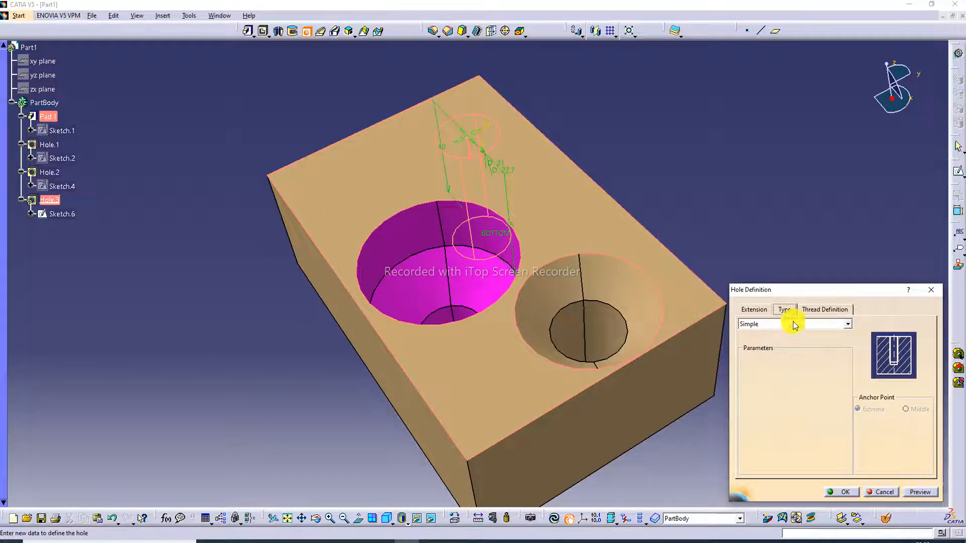
- Set the blind depth of the simple hole to 35 mm
{"action": "left_click", "coordinate": [753, 309]}
{"action": "left_click", "coordinate": [833, 360]}
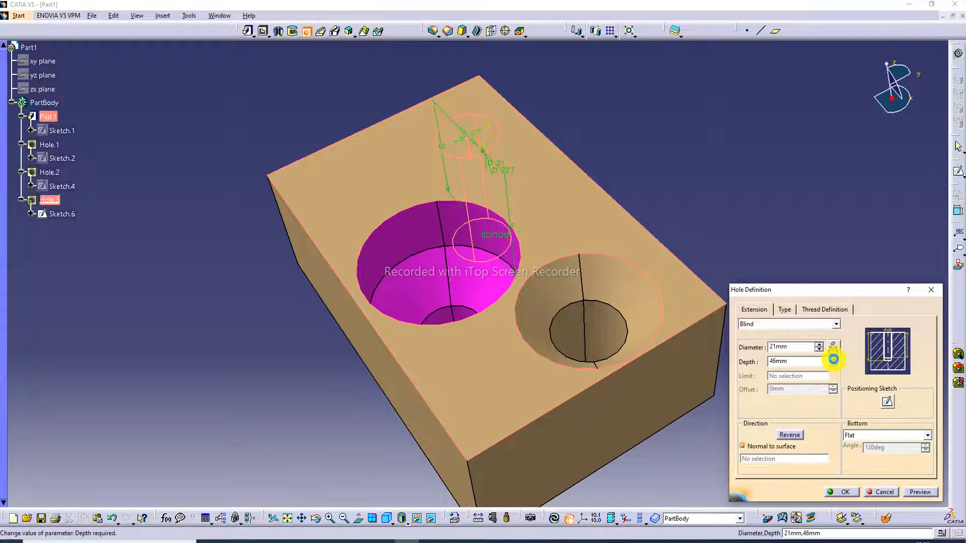
{"action": "double_click", "coordinate": [834, 363]}
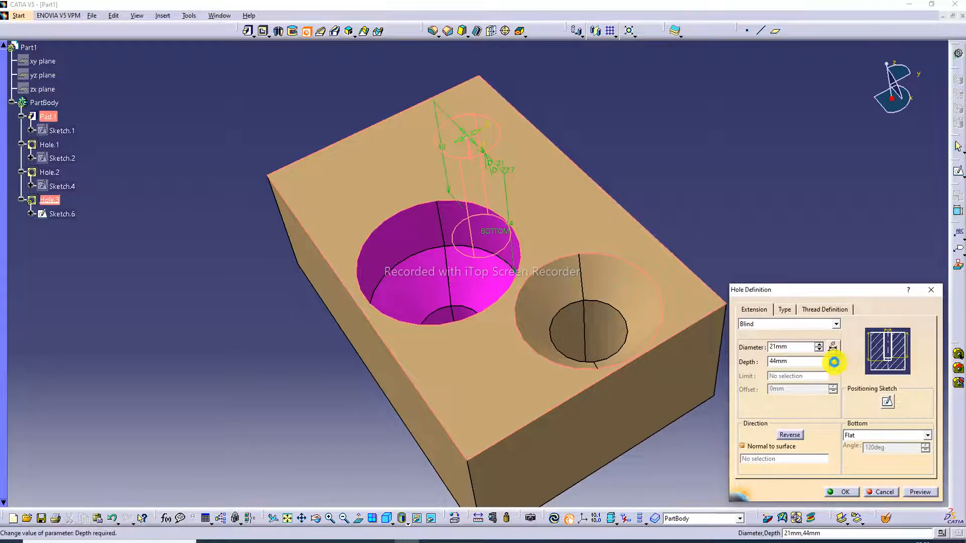
{"action": "left_click", "coordinate": [834, 363]}
{"action": "left_click", "coordinate": [834, 363]}
{"action": "left_click", "coordinate": [834, 363]}
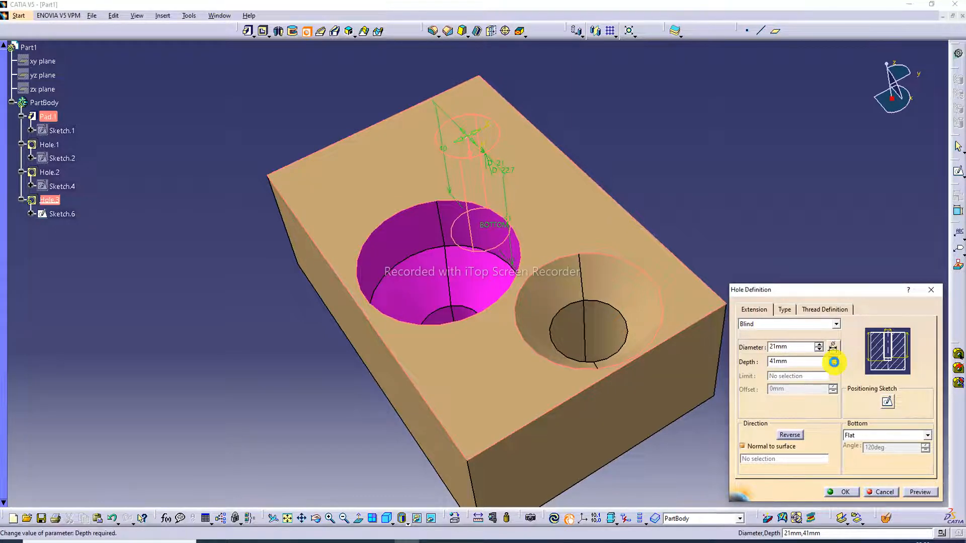
{"action": "left_click", "coordinate": [833, 363]}
{"action": "left_click", "coordinate": [834, 363]}
{"action": "left_click", "coordinate": [834, 363]}
{"action": "left_click", "coordinate": [834, 363]}
{"action": "left_click", "coordinate": [834, 363]}
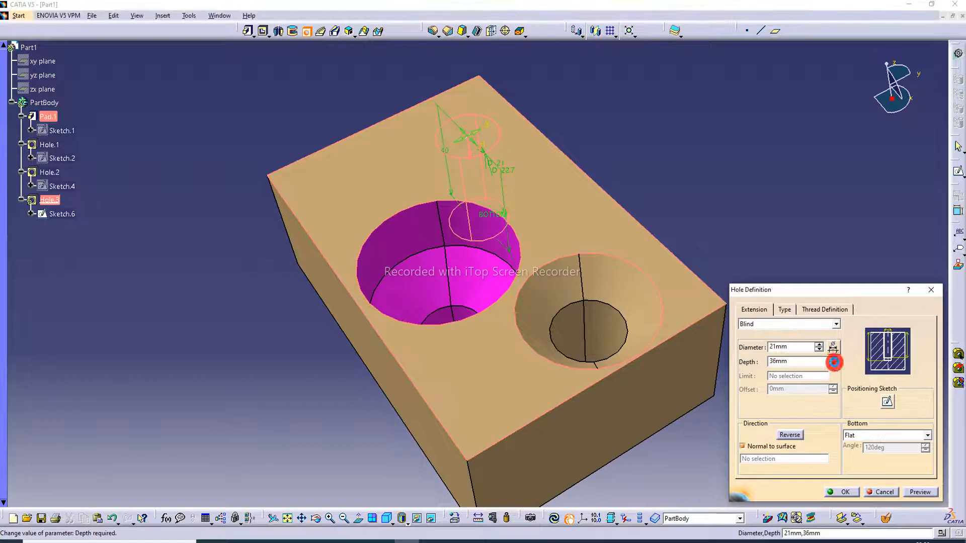
{"action": "left_click", "coordinate": [833, 363]}
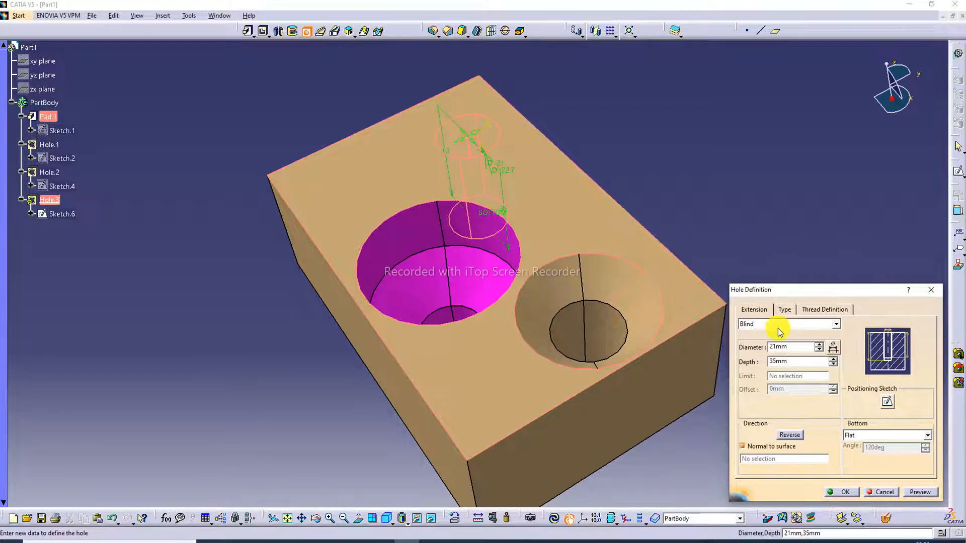
- Set the diameter of the simple hole to 18 mm and try to create the hole
{"action": "left_click", "coordinate": [819, 347]}
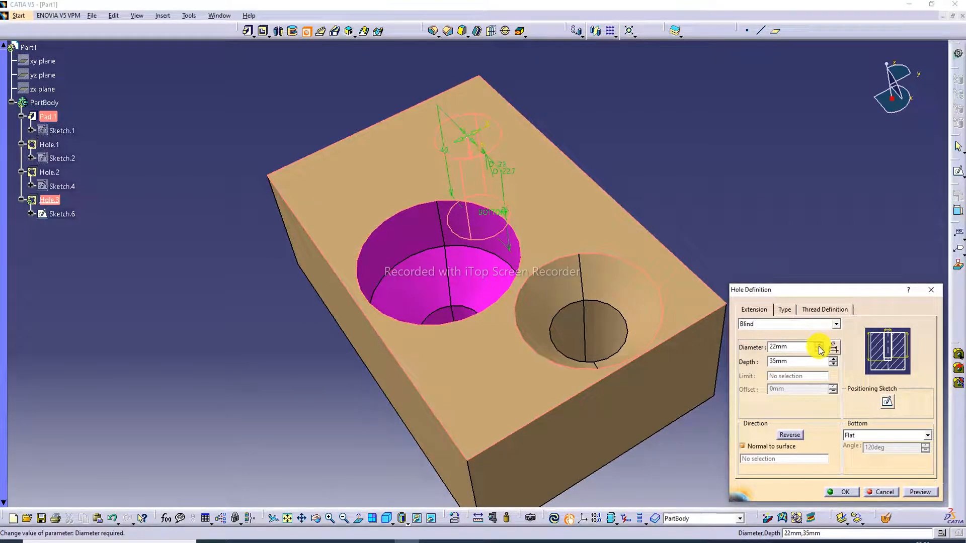
{"action": "left_click", "coordinate": [820, 346]}
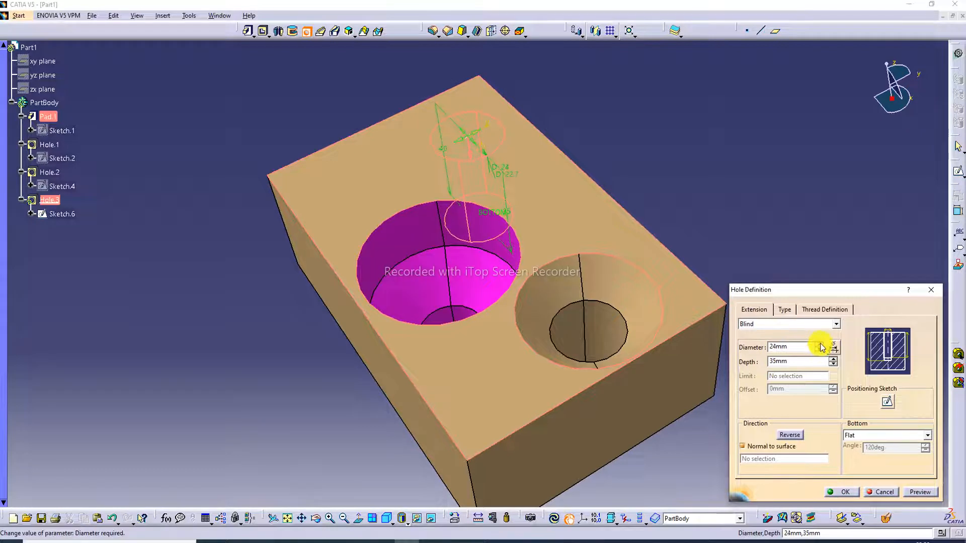
{"action": "left_click", "coordinate": [818, 346]}
{"action": "left_click", "coordinate": [819, 347]}
{"action": "left_click", "coordinate": [819, 348]}
{"action": "left_click", "coordinate": [818, 348]}
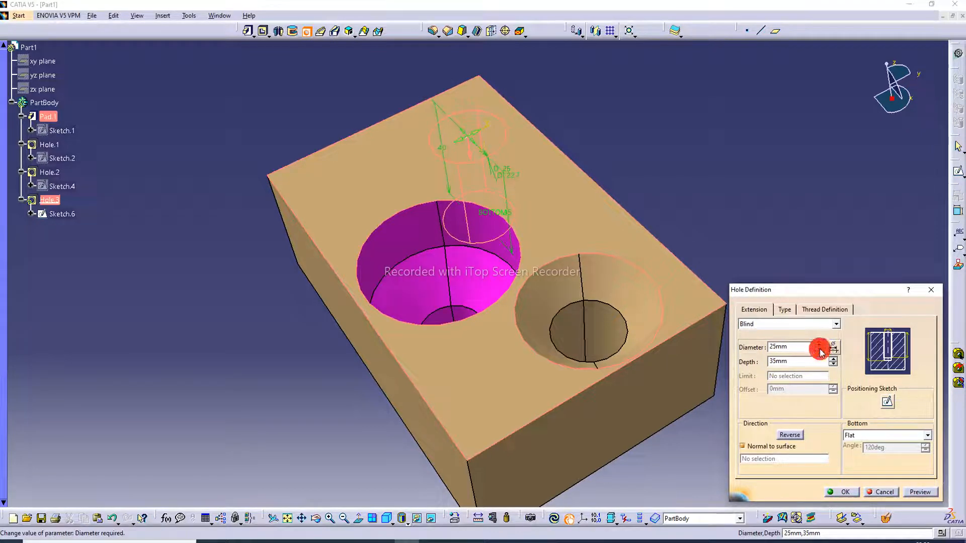
{"action": "left_click", "coordinate": [819, 348]}
{"action": "left_click", "coordinate": [819, 349]}
{"action": "left_click", "coordinate": [819, 348]}
{"action": "left_click", "coordinate": [819, 349]}
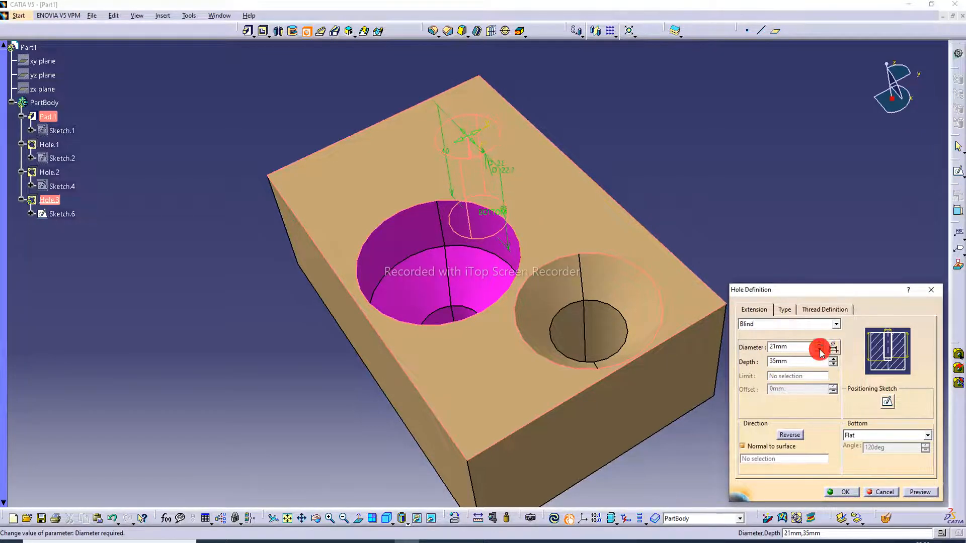
{"action": "left_click", "coordinate": [818, 349]}
{"action": "left_click", "coordinate": [819, 349]}
{"action": "left_click", "coordinate": [819, 349]}
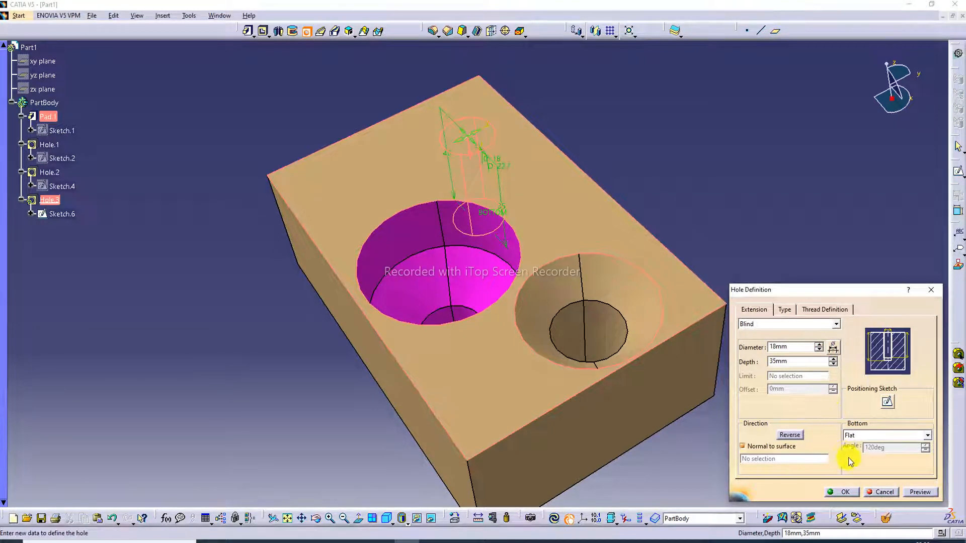
{"action": "left_click", "coordinate": [841, 492]}
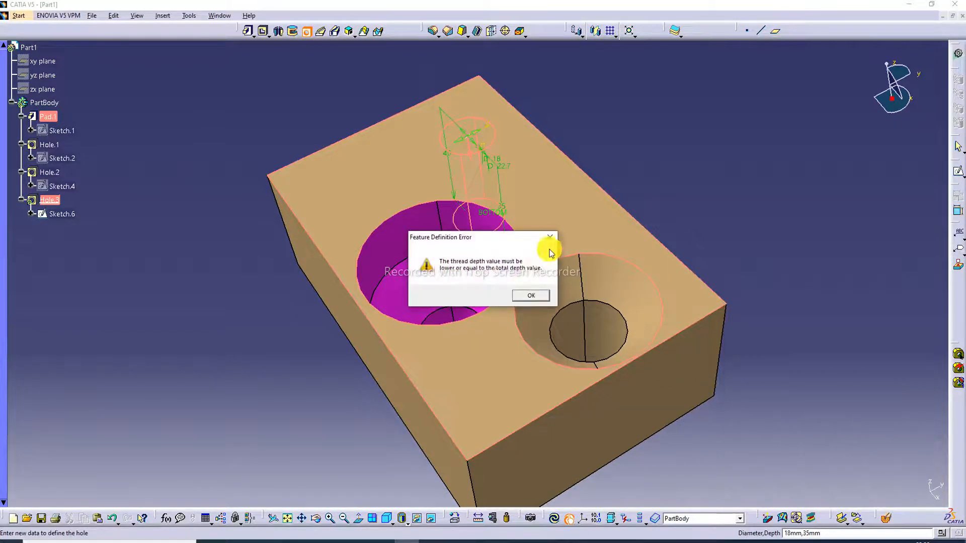
{"action": "left_click", "coordinate": [530, 295]}
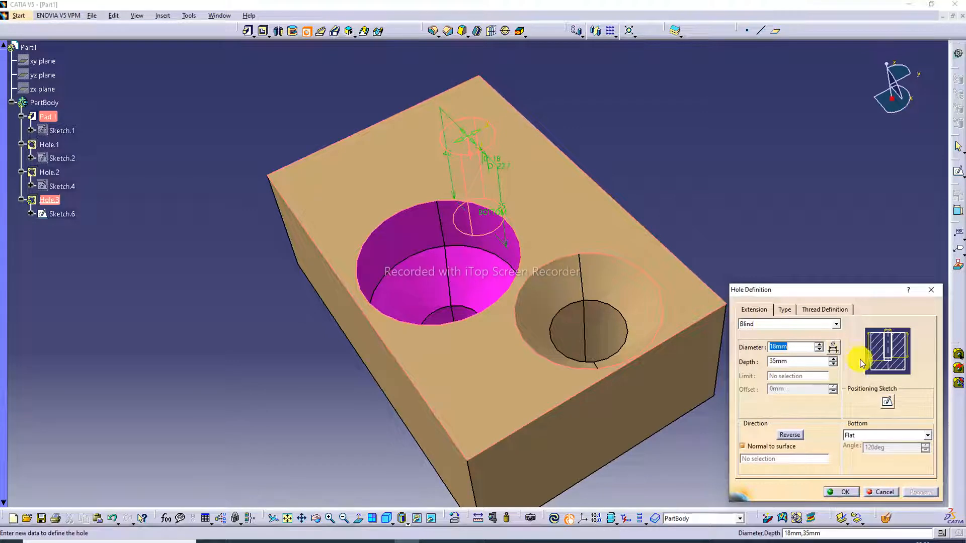
- Reduce the blind depth of the simple hole to 16 mm and try to preview the hole
{"action": "left_click", "coordinate": [832, 364]}
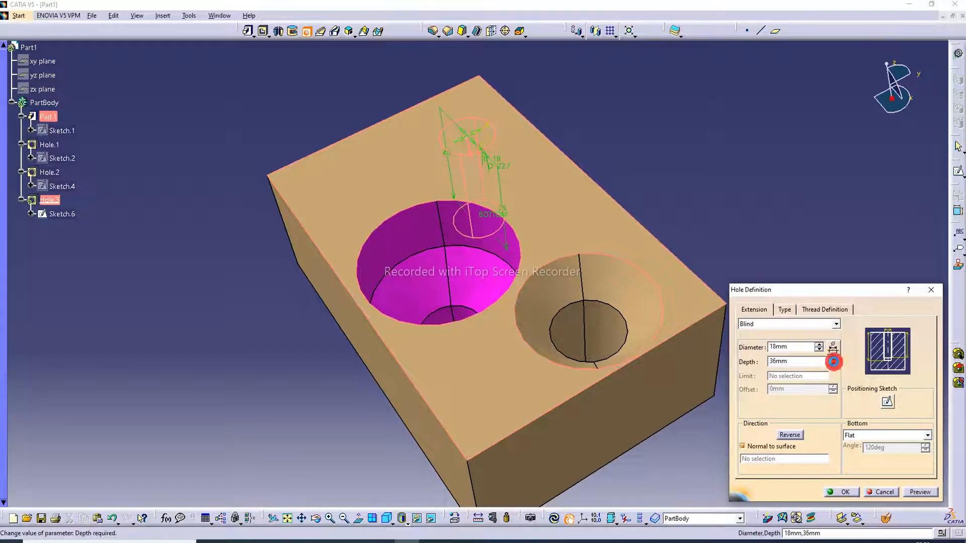
{"action": "left_click", "coordinate": [833, 365]}
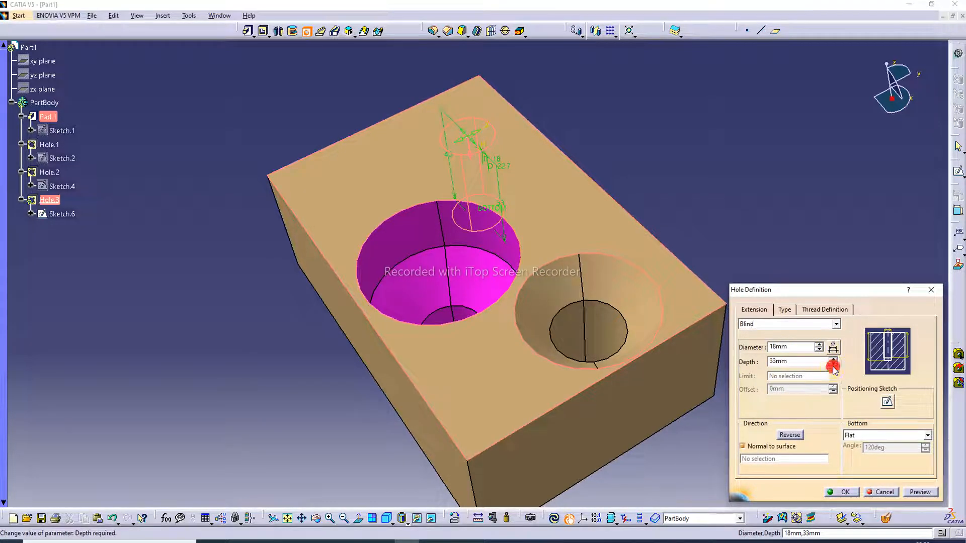
{"action": "left_click", "coordinate": [832, 365]}
{"action": "left_click", "coordinate": [833, 365]}
{"action": "left_click", "coordinate": [832, 365]}
{"action": "left_click", "coordinate": [832, 364]}
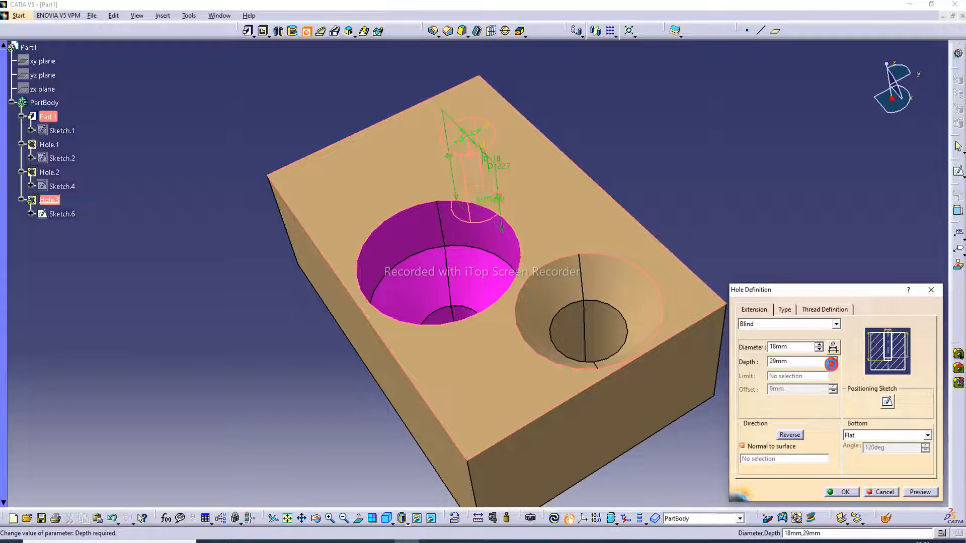
{"action": "left_click", "coordinate": [831, 365]}
{"action": "left_click", "coordinate": [831, 364]}
{"action": "left_click", "coordinate": [830, 364]}
{"action": "left_click", "coordinate": [831, 364]}
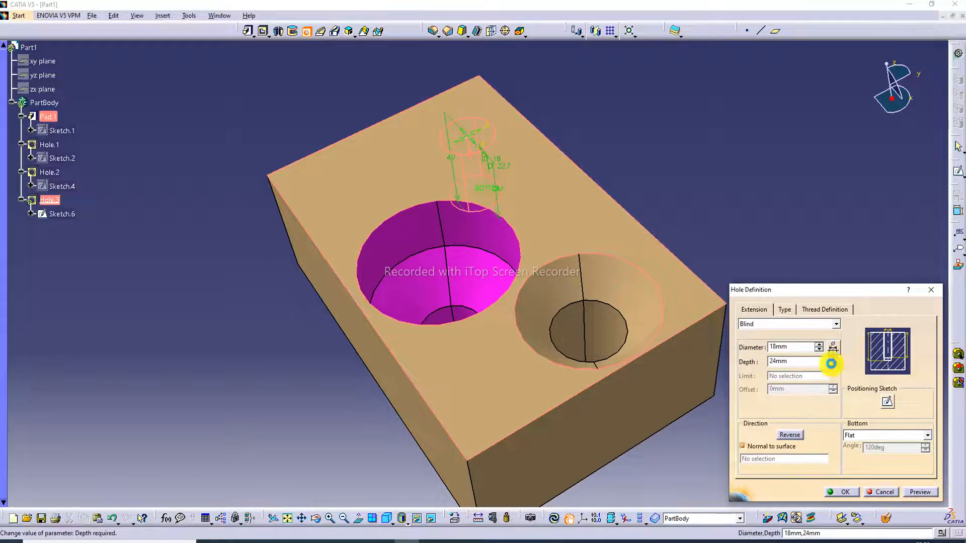
{"action": "left_click", "coordinate": [831, 364]}
{"action": "left_click", "coordinate": [831, 364]}
{"action": "left_click", "coordinate": [831, 364]}
{"action": "left_click", "coordinate": [830, 365]}
{"action": "left_click", "coordinate": [831, 364]}
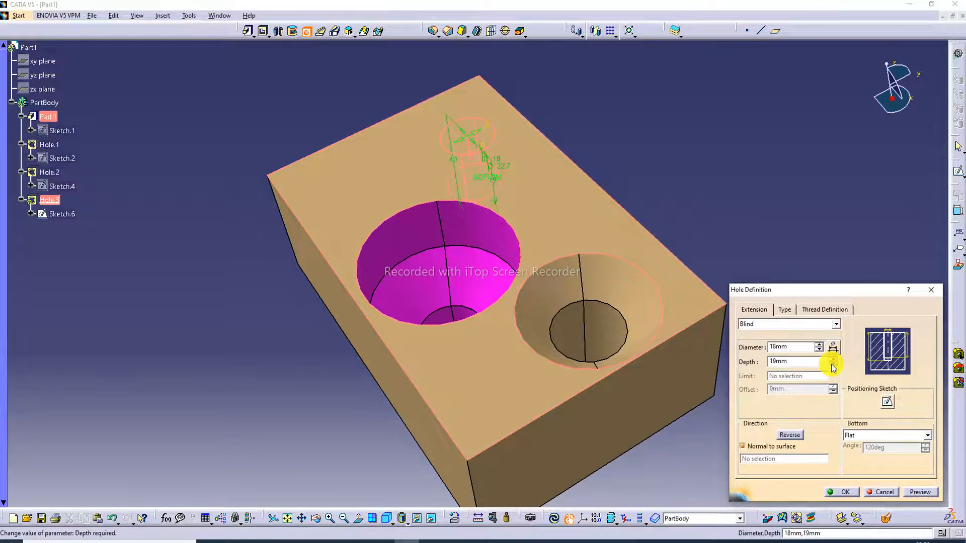
{"action": "left_click", "coordinate": [831, 364]}
{"action": "left_click", "coordinate": [831, 364]}
{"action": "left_click", "coordinate": [831, 364]}
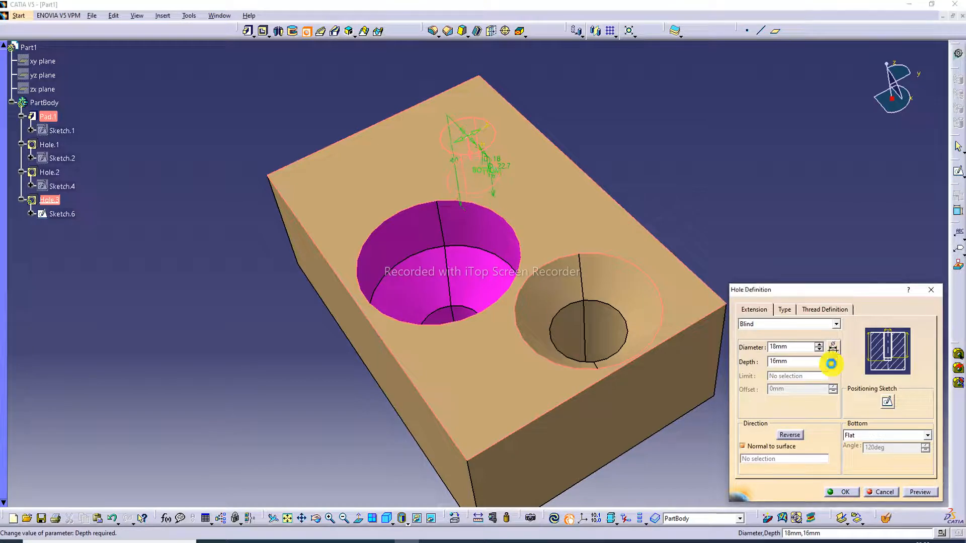
{"action": "left_click", "coordinate": [918, 491]}
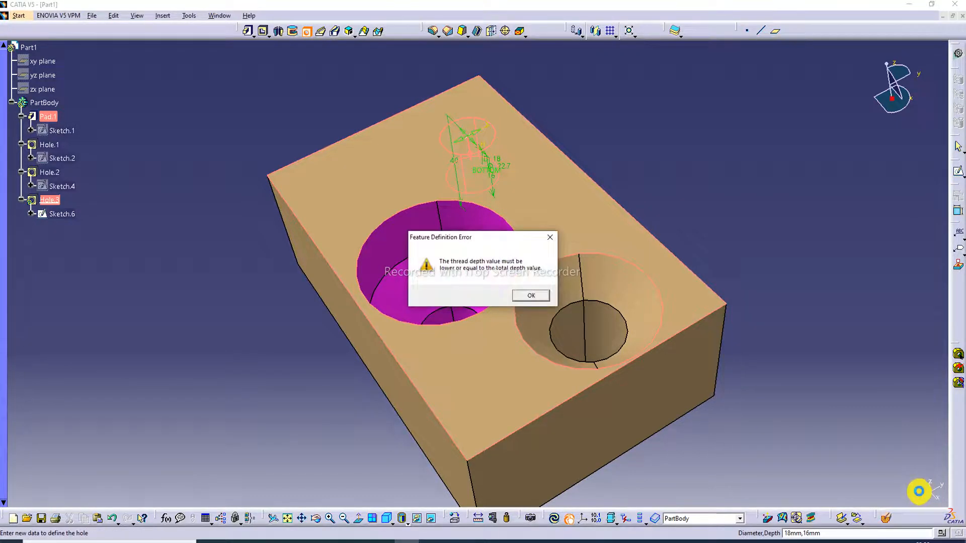
{"action": "left_click", "coordinate": [549, 237]}
{"action": "left_click", "coordinate": [470, 157]}
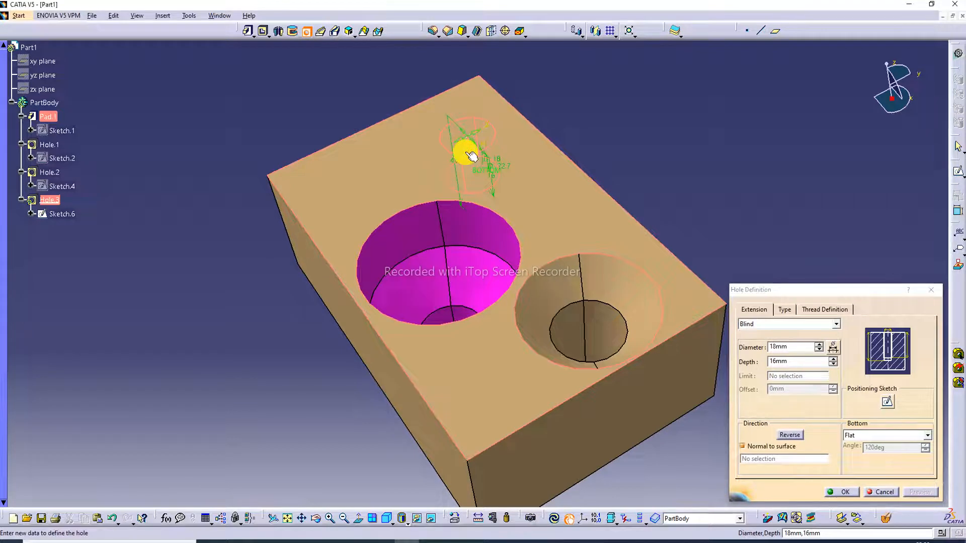
{"action": "left_click", "coordinate": [470, 150]}
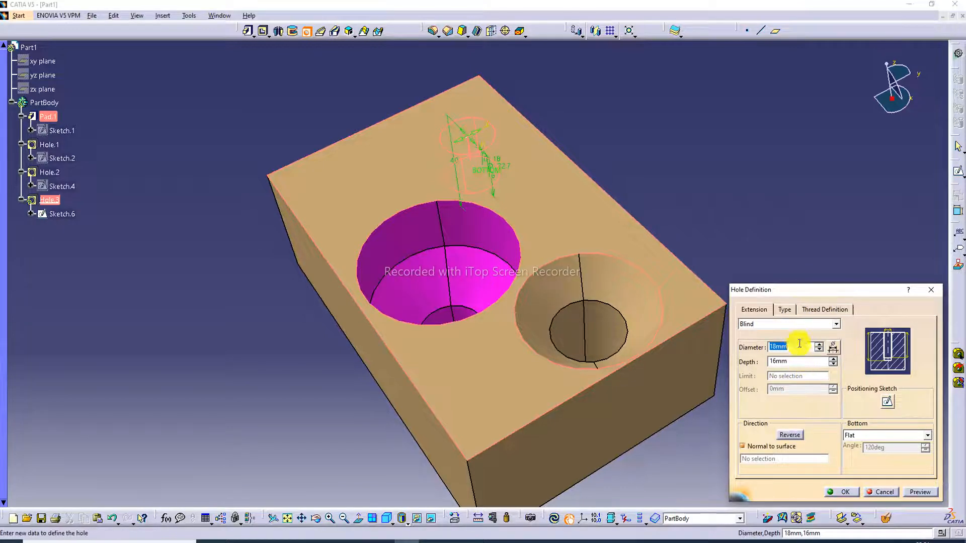
- Try to preview the third hole with type Simple and cancel its definition
{"action": "left_click", "coordinate": [783, 309]}
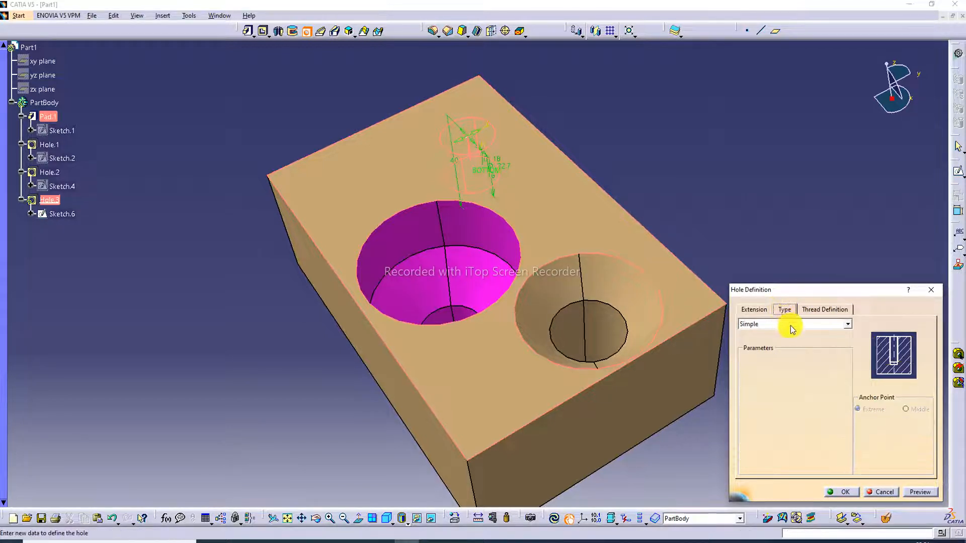
{"action": "left_click", "coordinate": [918, 493]}
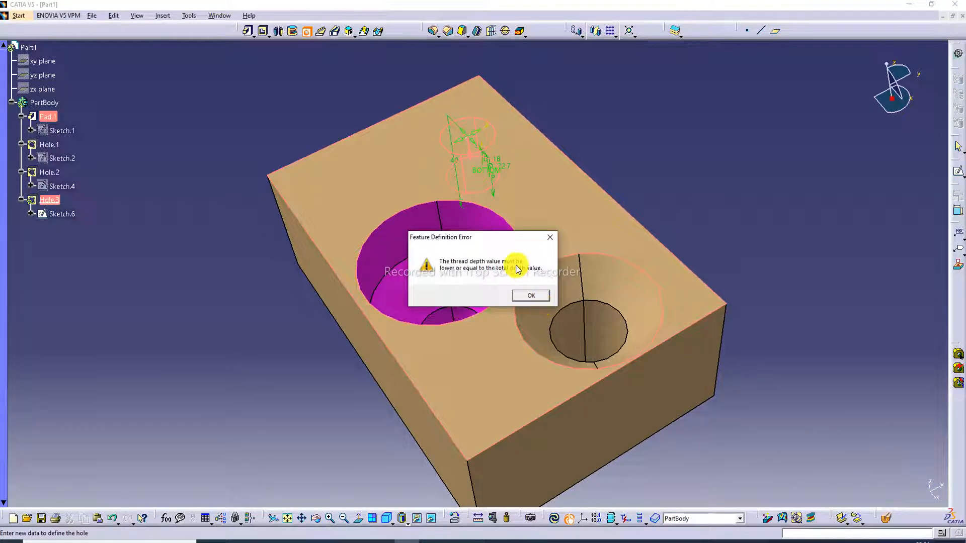
{"action": "left_click", "coordinate": [550, 237]}
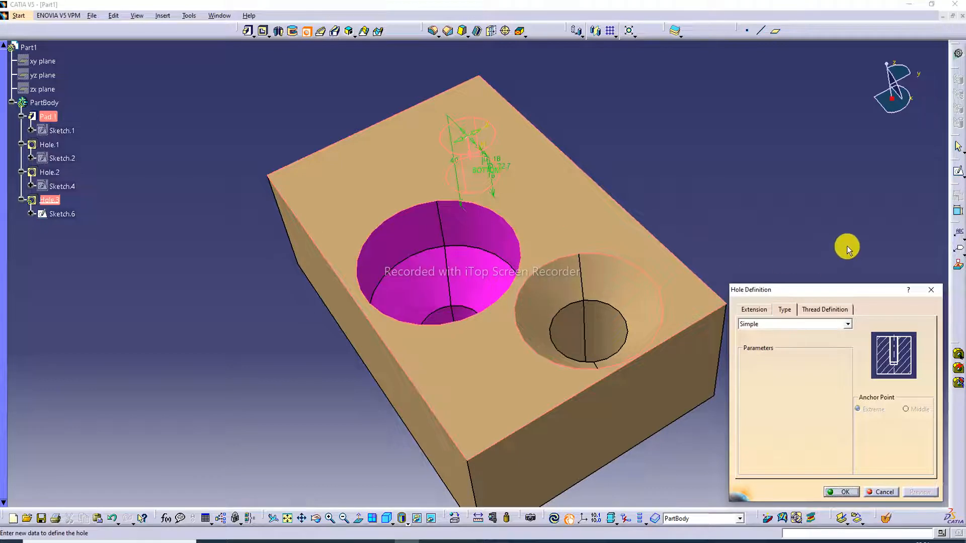
{"action": "left_click", "coordinate": [931, 290]}
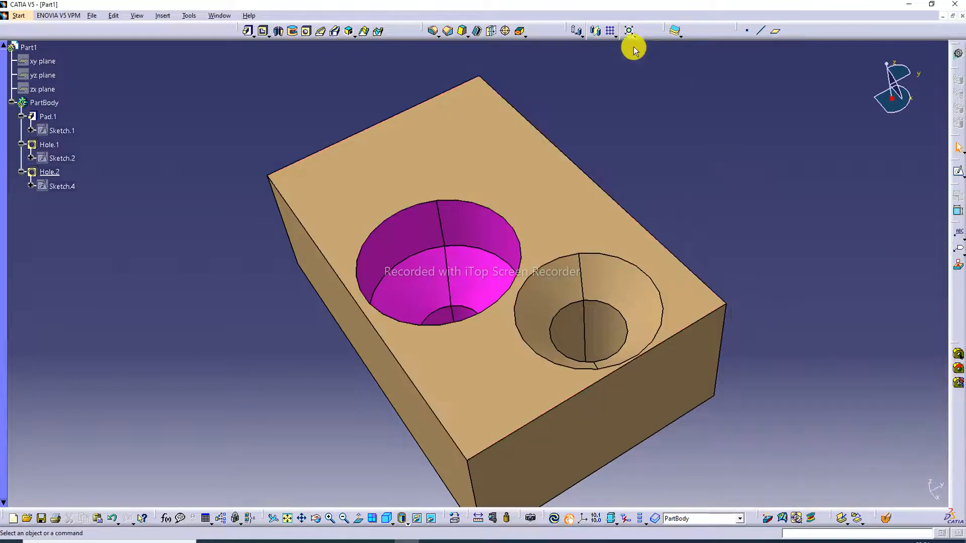
- Place a new hole on the top face at the free end of the block, with type Tapered and an angle of 40 degrees
{"action": "left_click", "coordinate": [306, 31]}
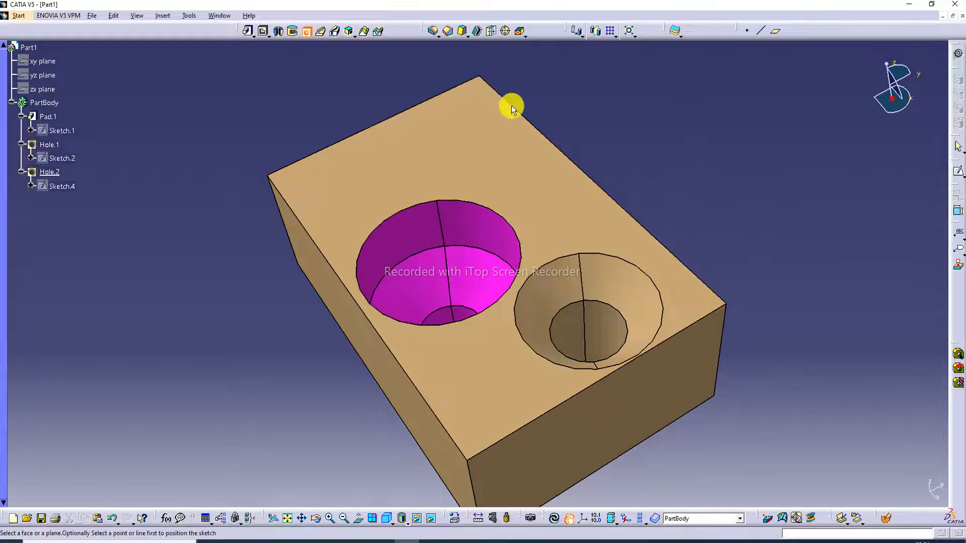
{"action": "left_click", "coordinate": [460, 122]}
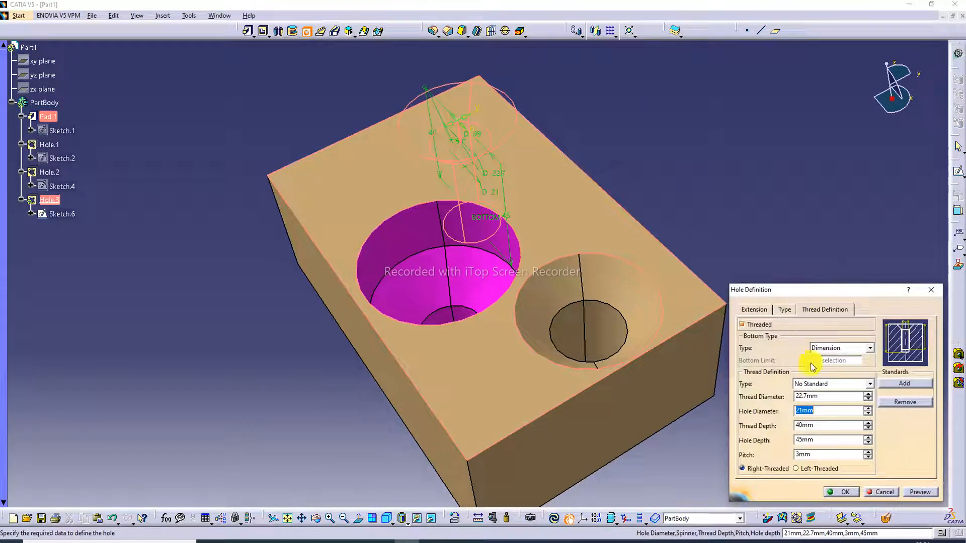
{"action": "left_click", "coordinate": [780, 314]}
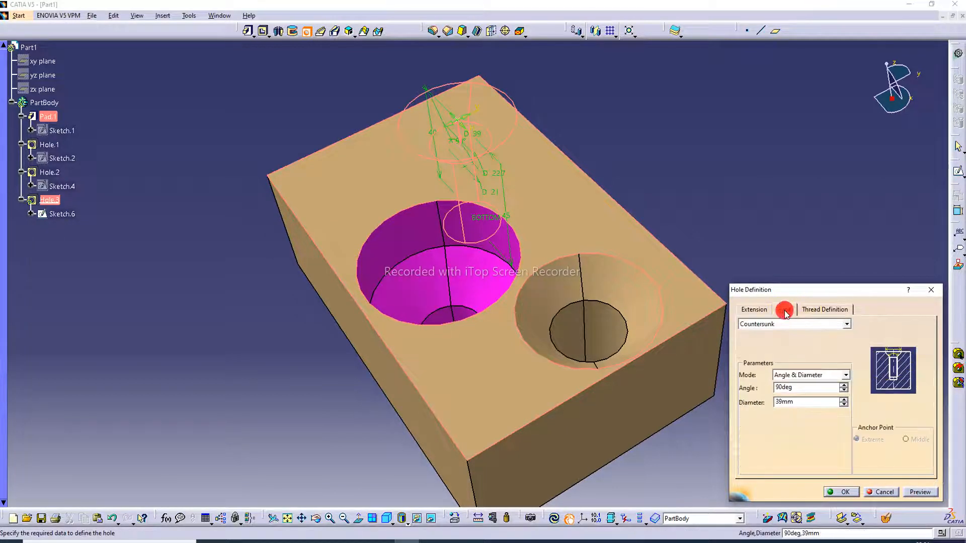
{"action": "left_click", "coordinate": [786, 325]}
{"action": "left_click", "coordinate": [780, 342]}
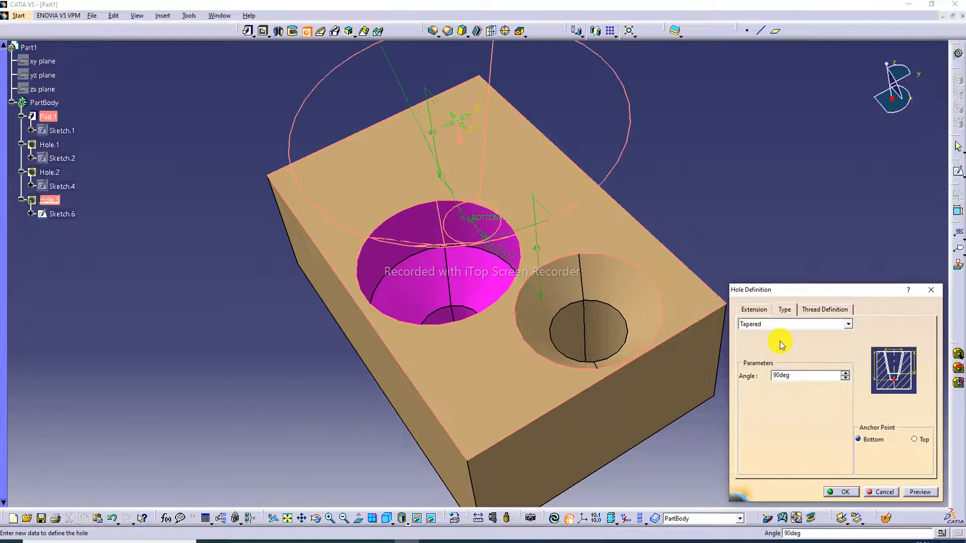
{"action": "double_click", "coordinate": [820, 374]}
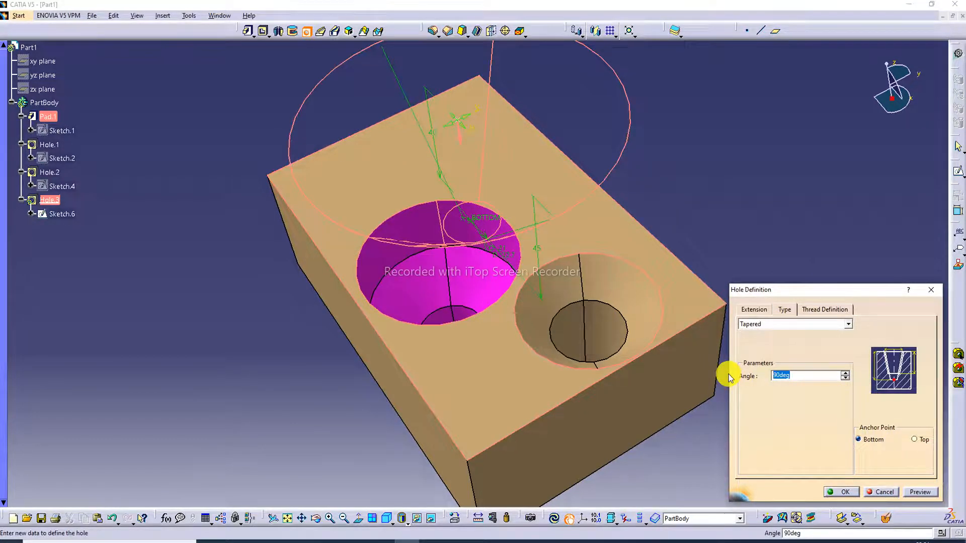
{"action": "type", "text": "40"}
{"action": "key", "text": "Return"}
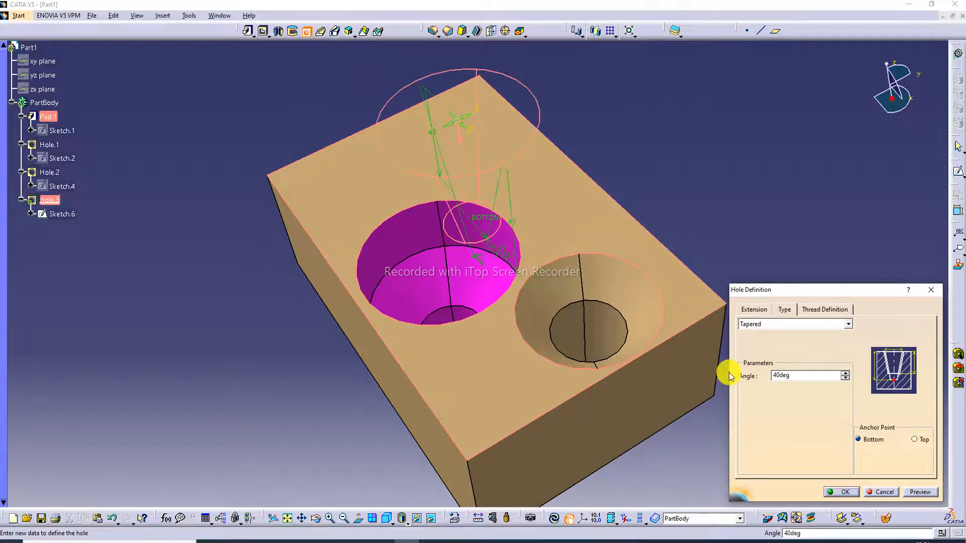
- Try the Simple and Counterbored types on the new hole before changing its type to Countersunk
{"action": "left_click", "coordinate": [778, 326]}
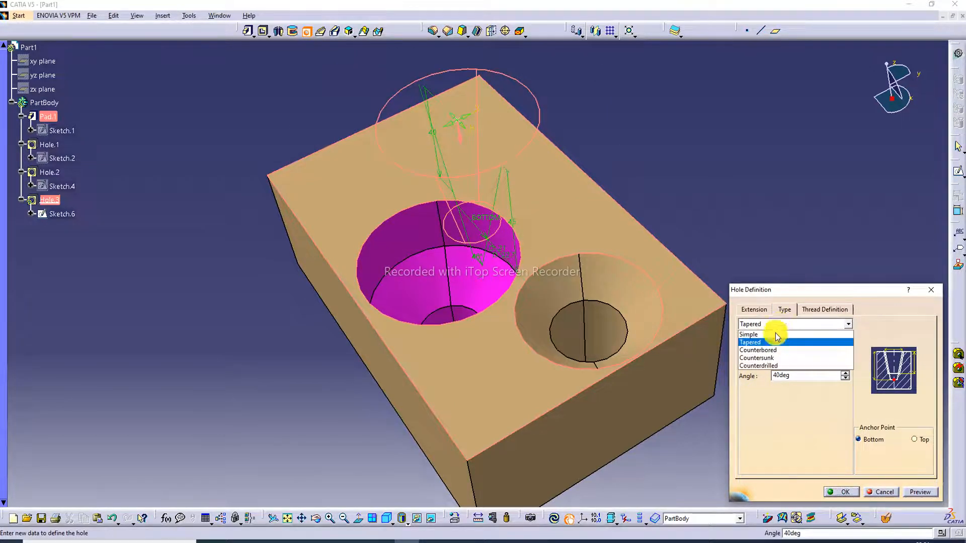
{"action": "left_click", "coordinate": [770, 333]}
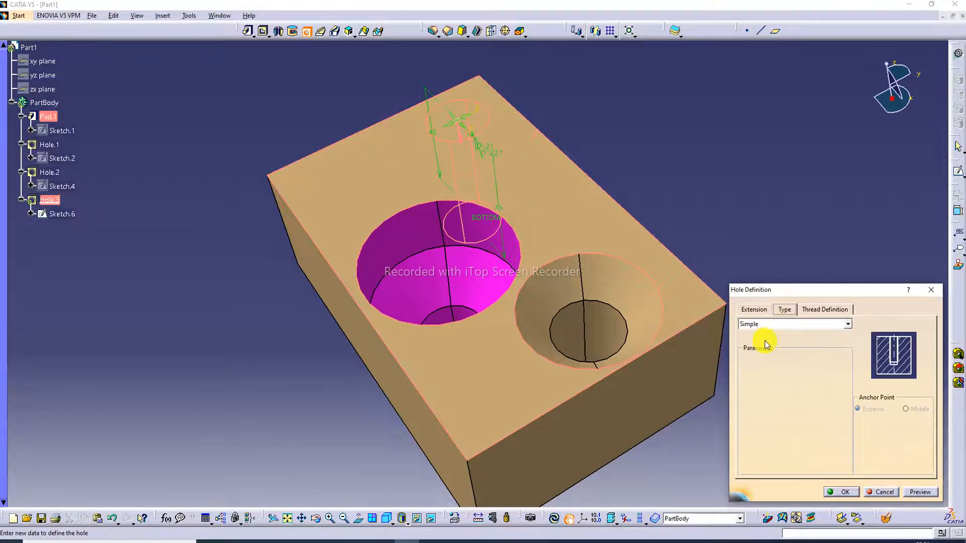
{"action": "left_click", "coordinate": [773, 324]}
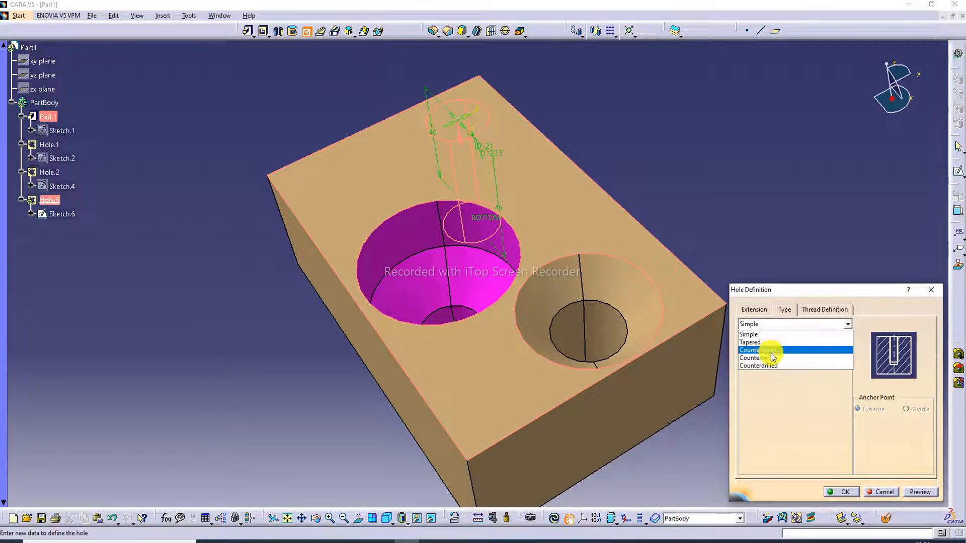
{"action": "left_click", "coordinate": [771, 347]}
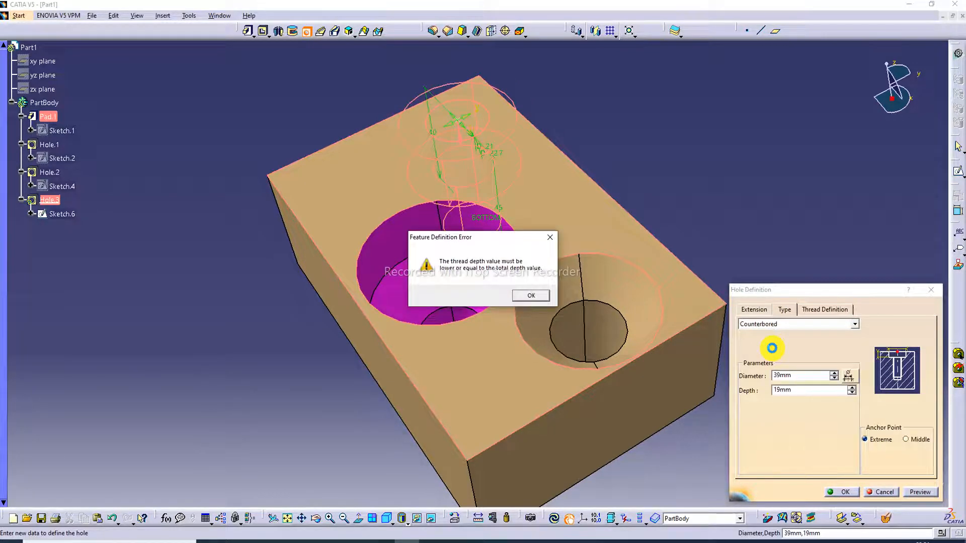
{"action": "left_click", "coordinate": [549, 237]}
{"action": "left_click", "coordinate": [774, 323]}
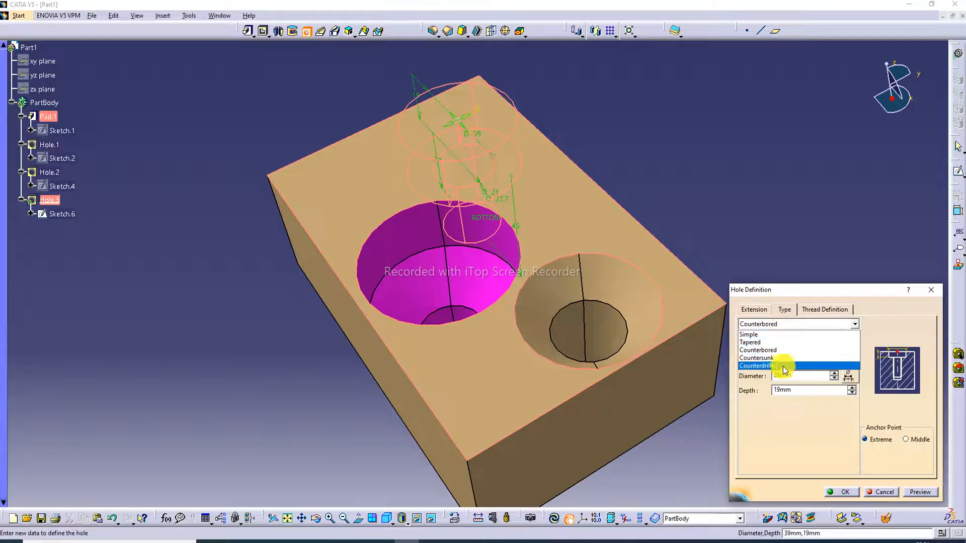
{"action": "left_click", "coordinate": [783, 361]}
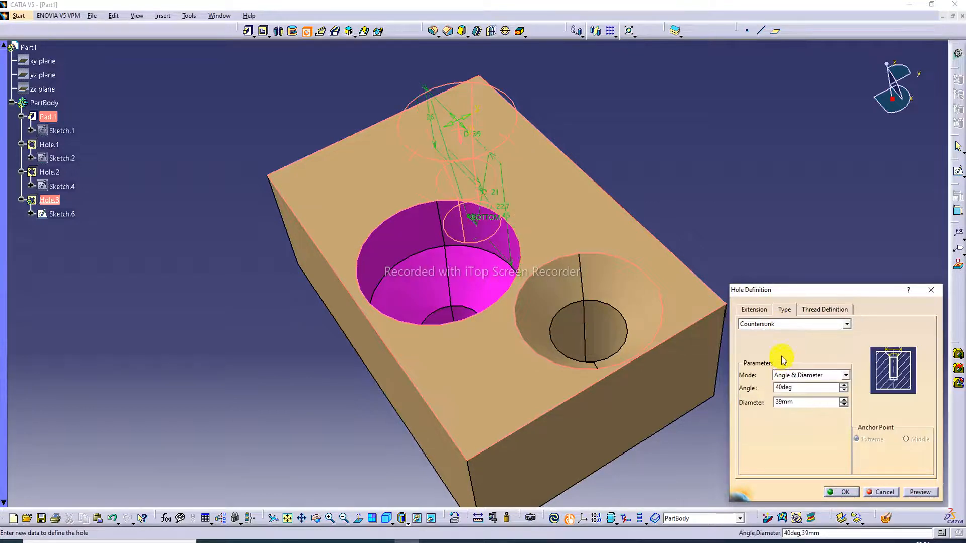
- Try to set the countersink angle to 20 degrees and cancel the hole definition
{"action": "double_click", "coordinate": [823, 388]}
{"action": "type", "text": "20"}
{"action": "left_click", "coordinate": [801, 397]}
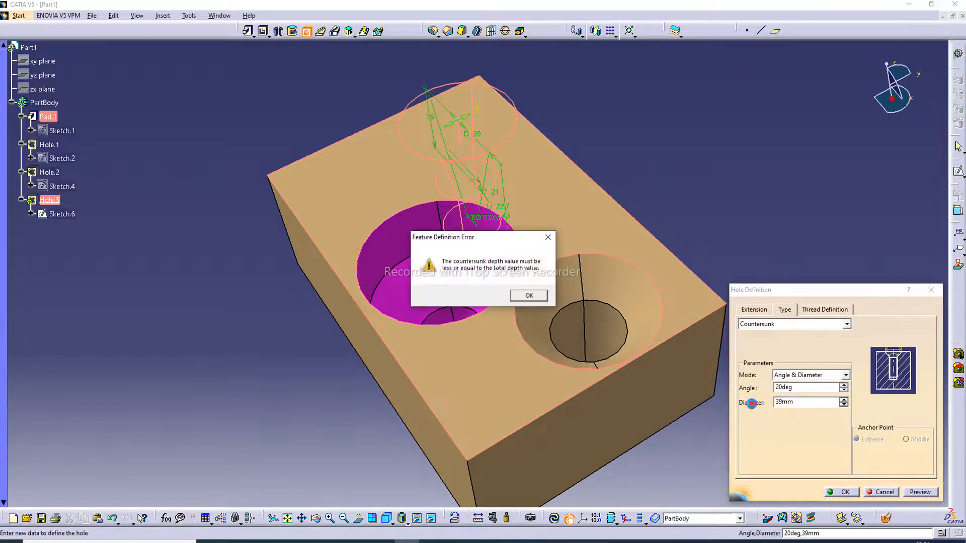
{"action": "left_click", "coordinate": [797, 387]}
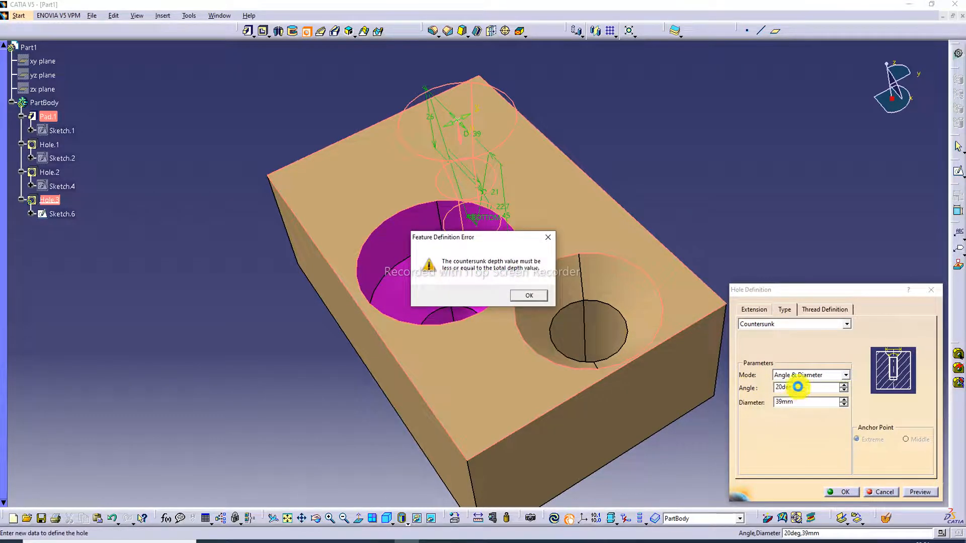
{"action": "left_click", "coordinate": [548, 237]}
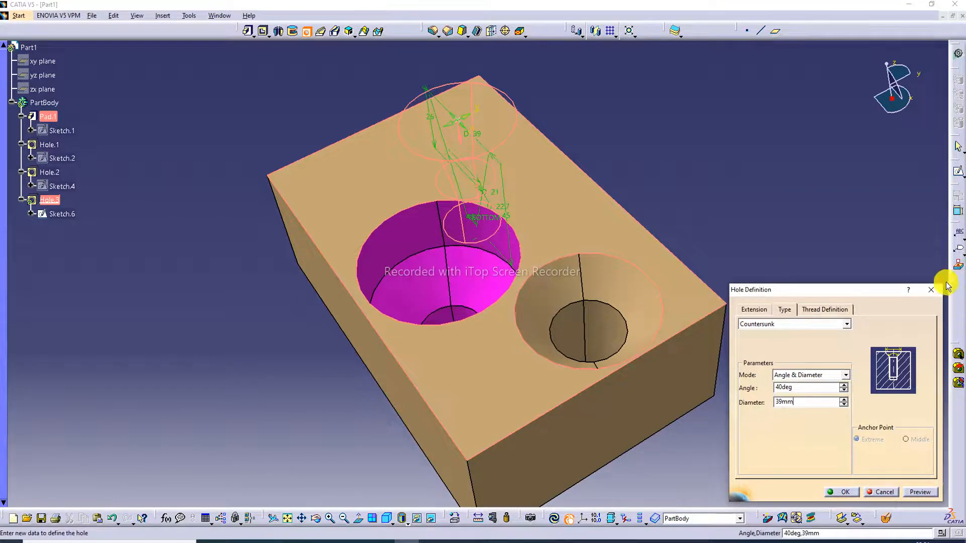
{"action": "left_click", "coordinate": [931, 290]}
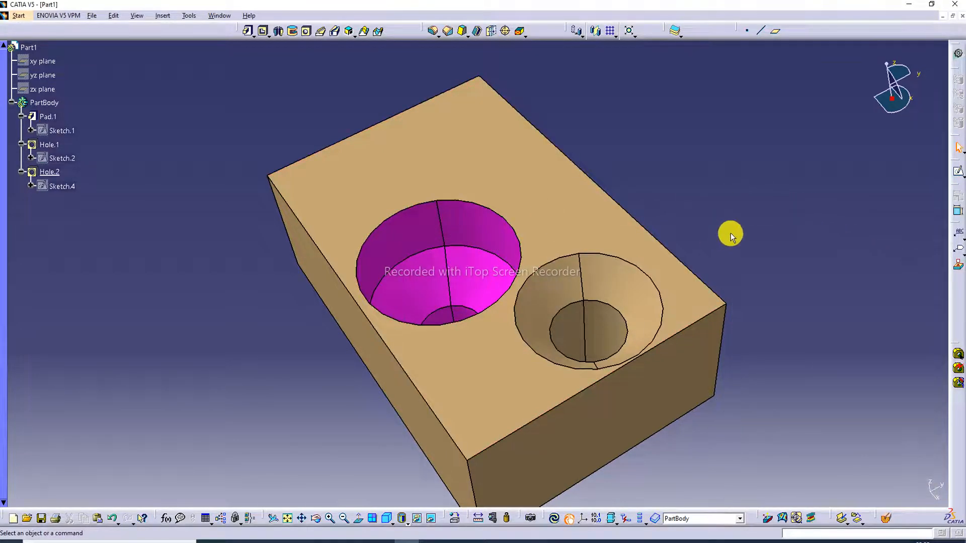
- Fit the whole block in the view and switch to the lecture PDF about the Hole command
{"action": "left_click", "coordinate": [288, 518]}
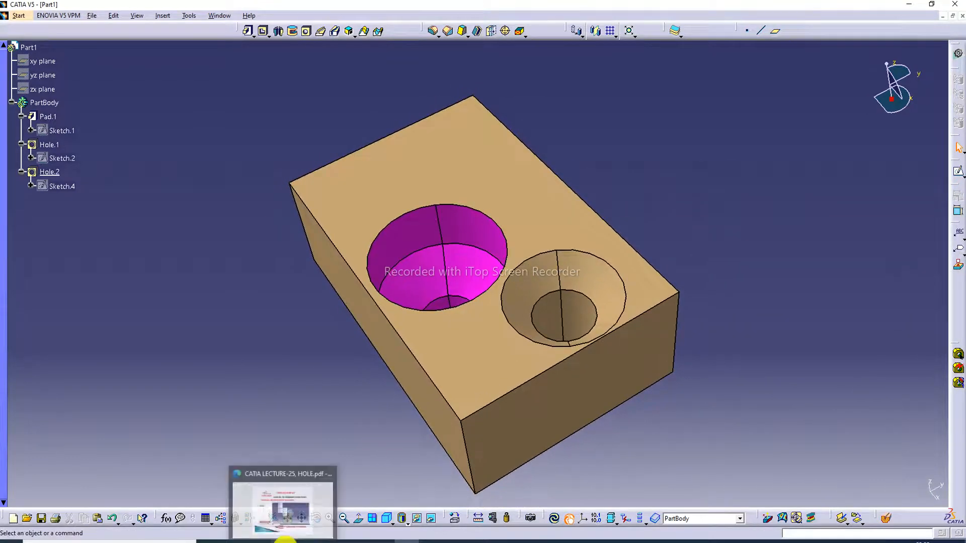
{"action": "left_click", "coordinate": [285, 541]}
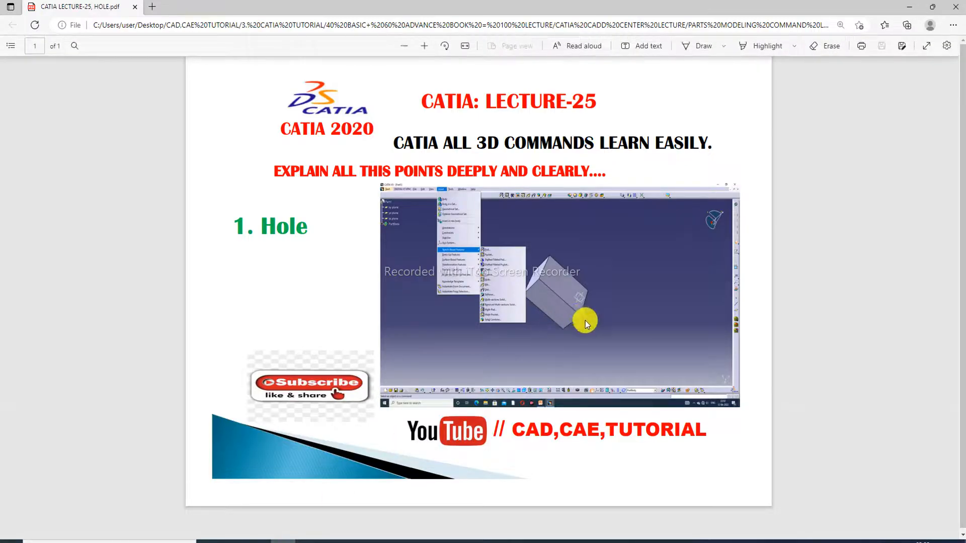